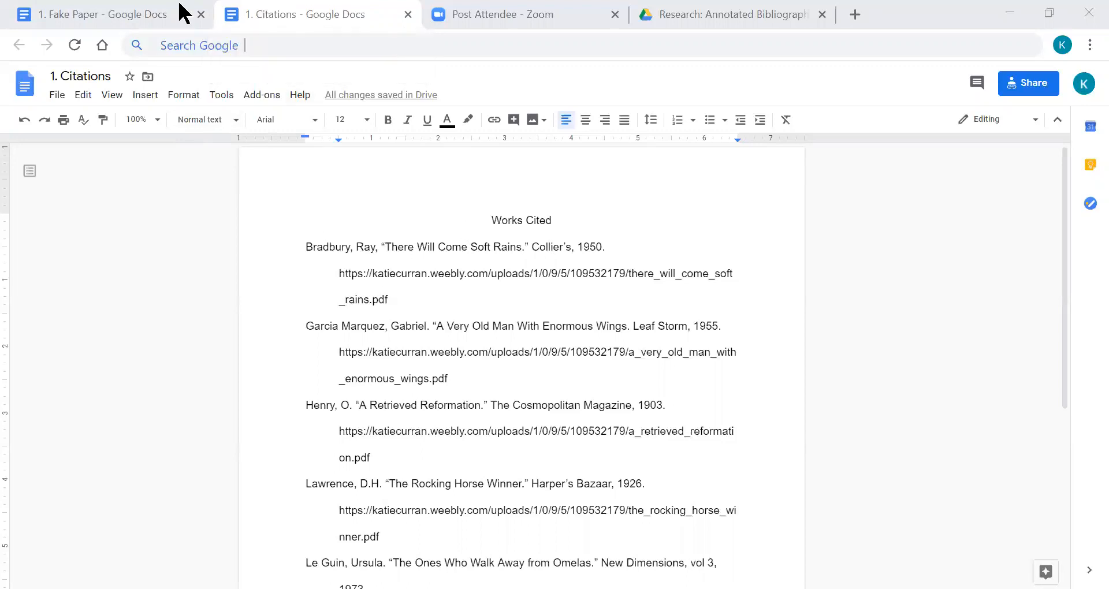
Switch to the Fake Paper document and enter "Student Name" as the first heading line.
click(119, 11)
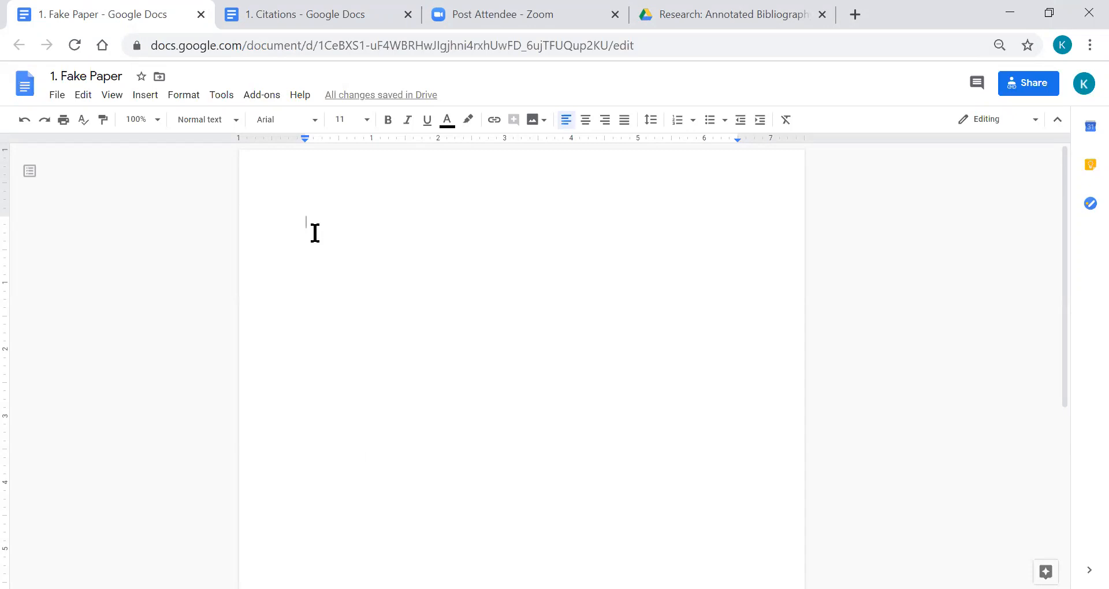
text(Studen)
key(BackSpace)
text(ent Name)
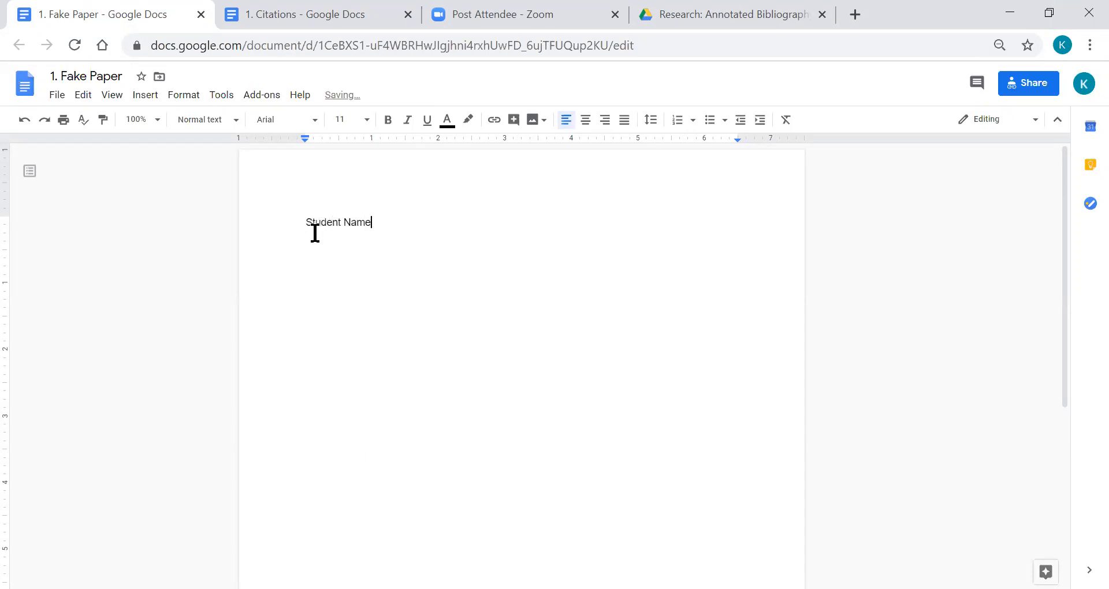
key(Return)
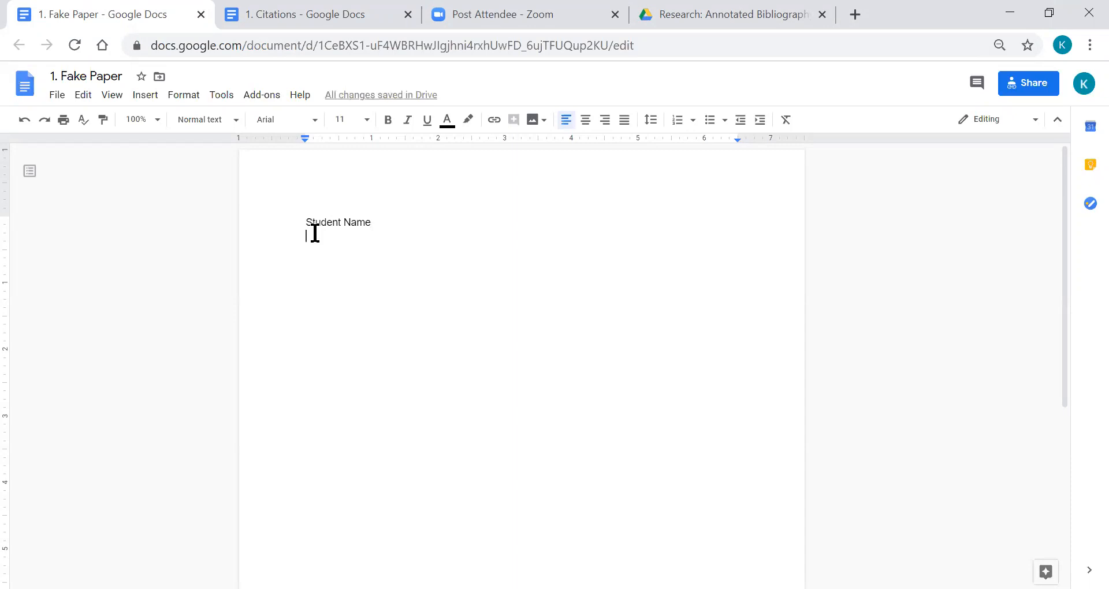
Add heading lines for the teacher's name, "Period 3" and "3/20/20", followed by the title line "Literary Analysis Paper".
text(Ms. Curran)
key(Return)
text(Period 3)
key(Return)
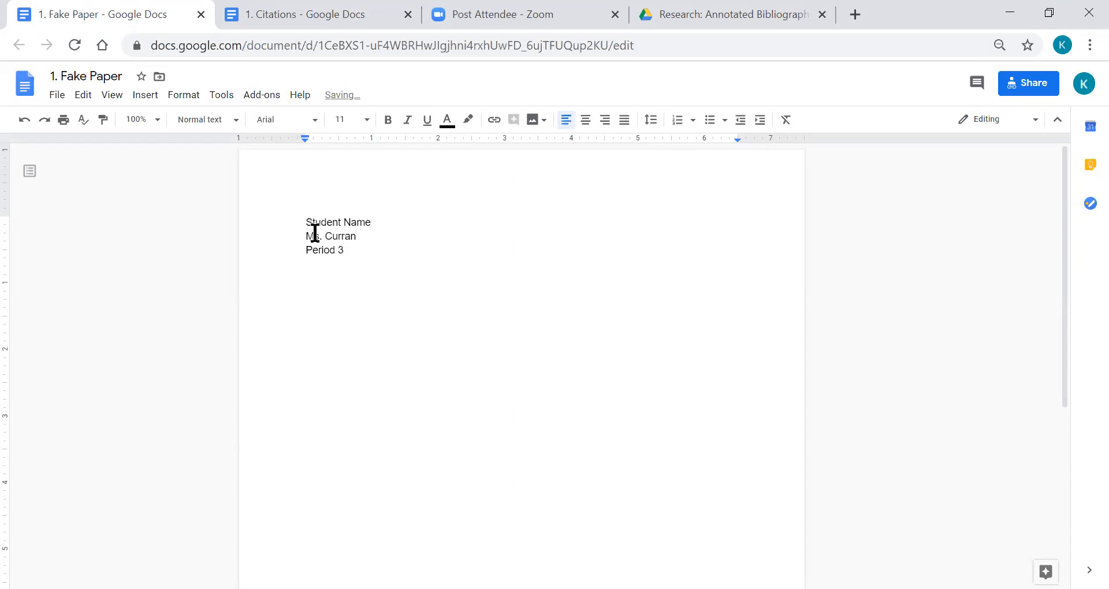
text(3/20/20)
key(Return)
text(Literary Analysis Paper)
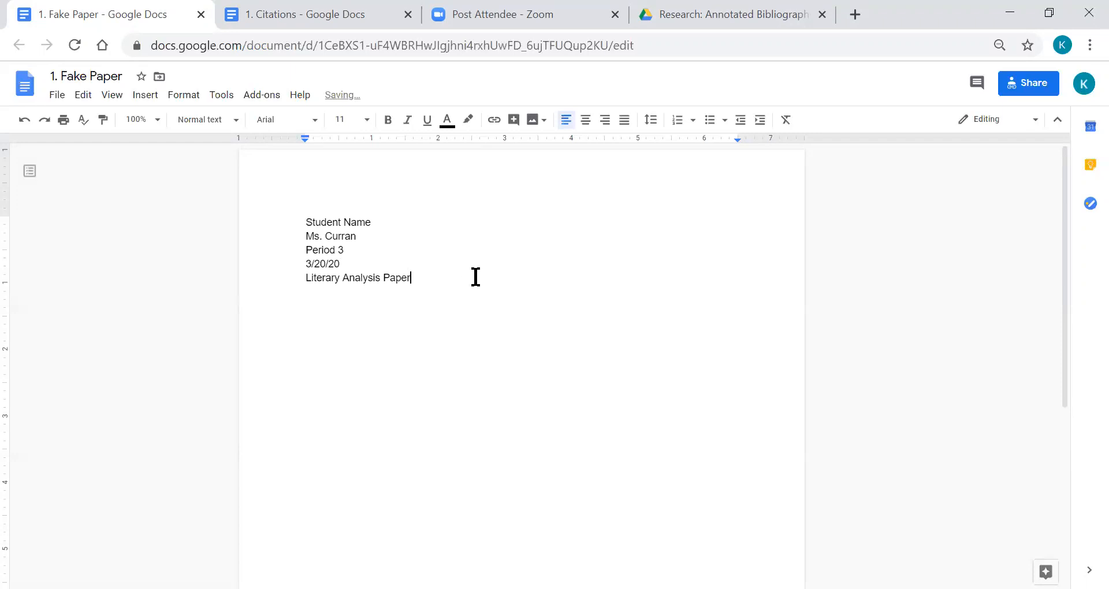
key(Return)
Format the heading and title lines with double line spacing and 12-point Arial.
drag(318, 301, 287, 193)
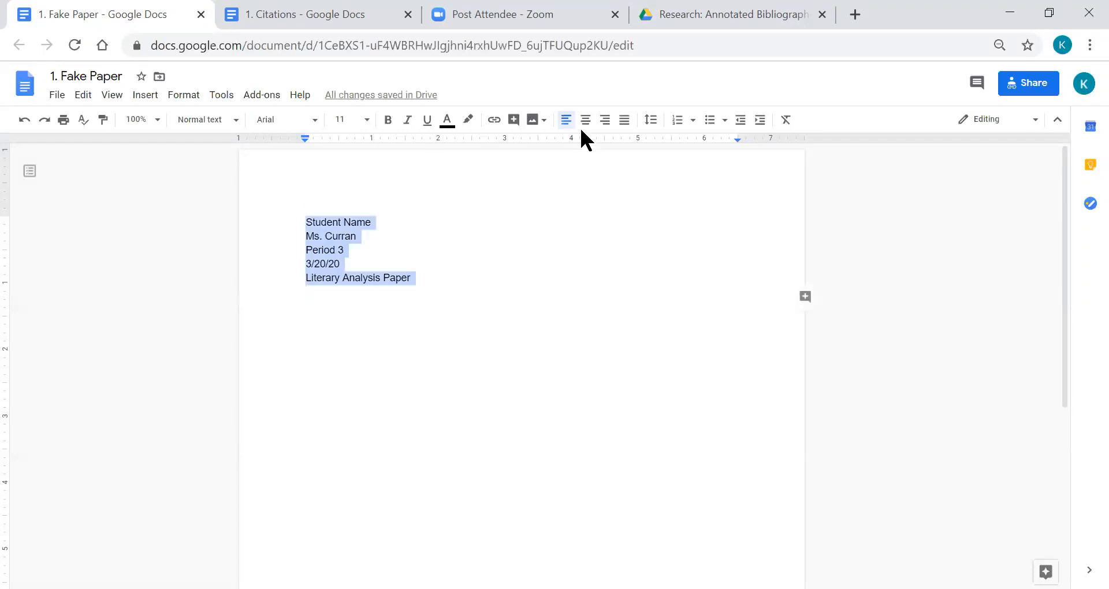
click(650, 121)
click(674, 211)
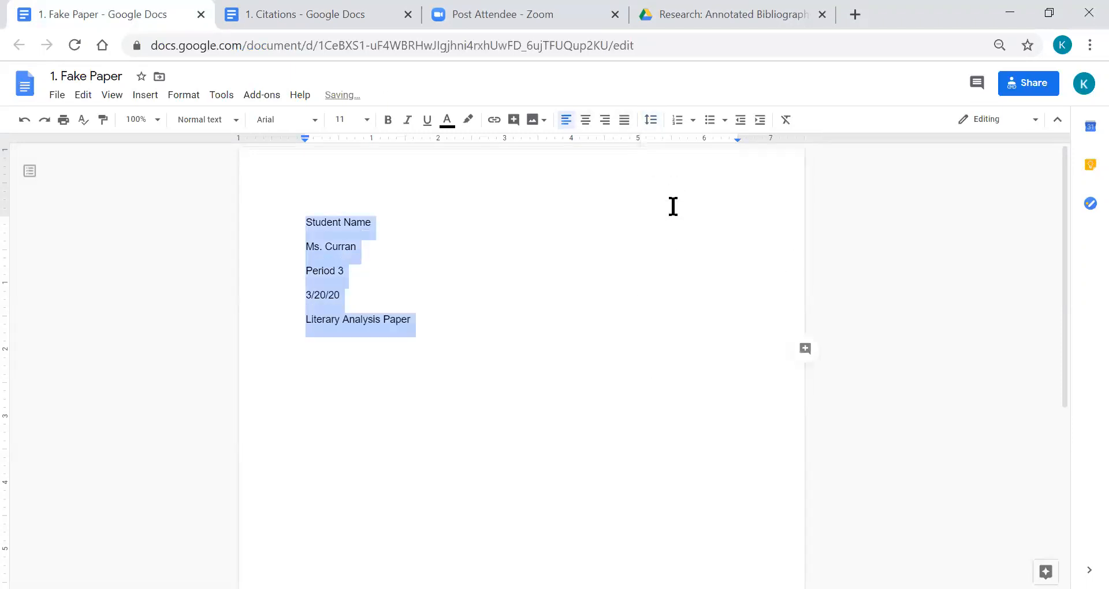
click(367, 120)
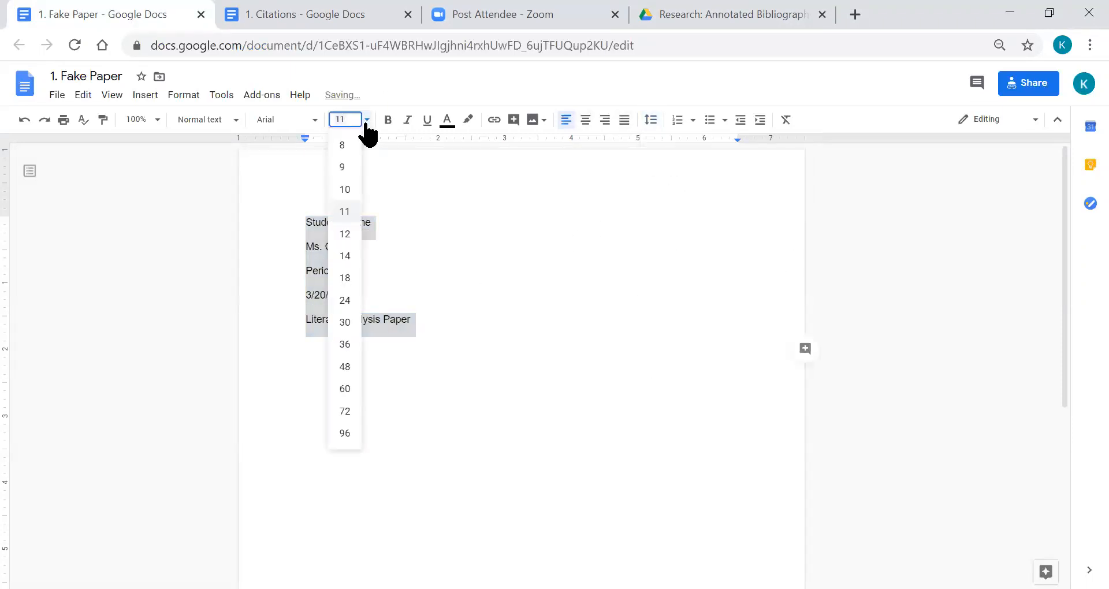
click(351, 236)
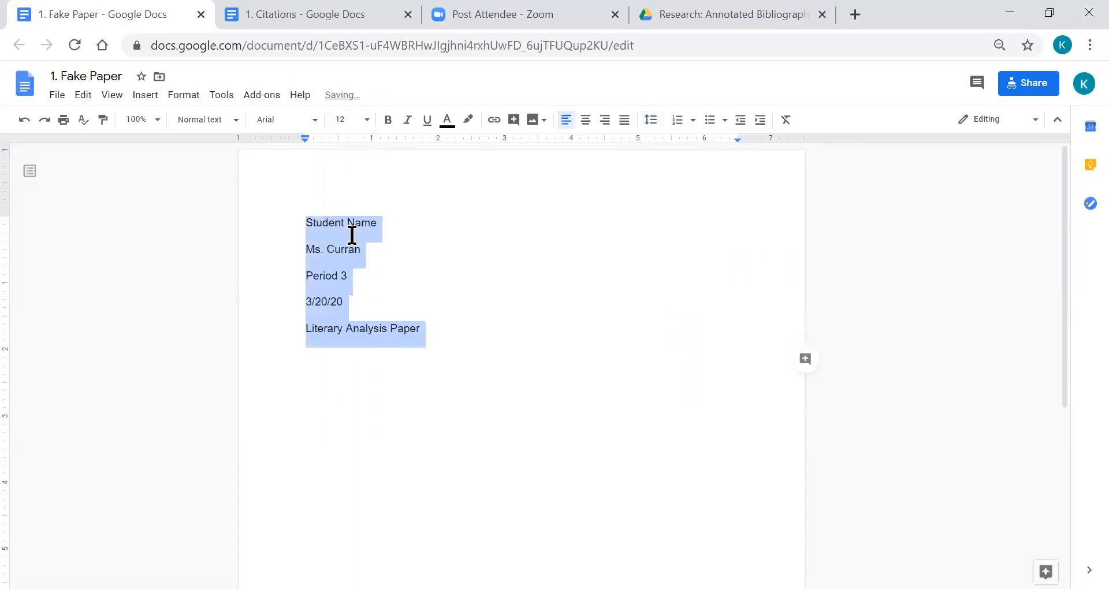
click(317, 120)
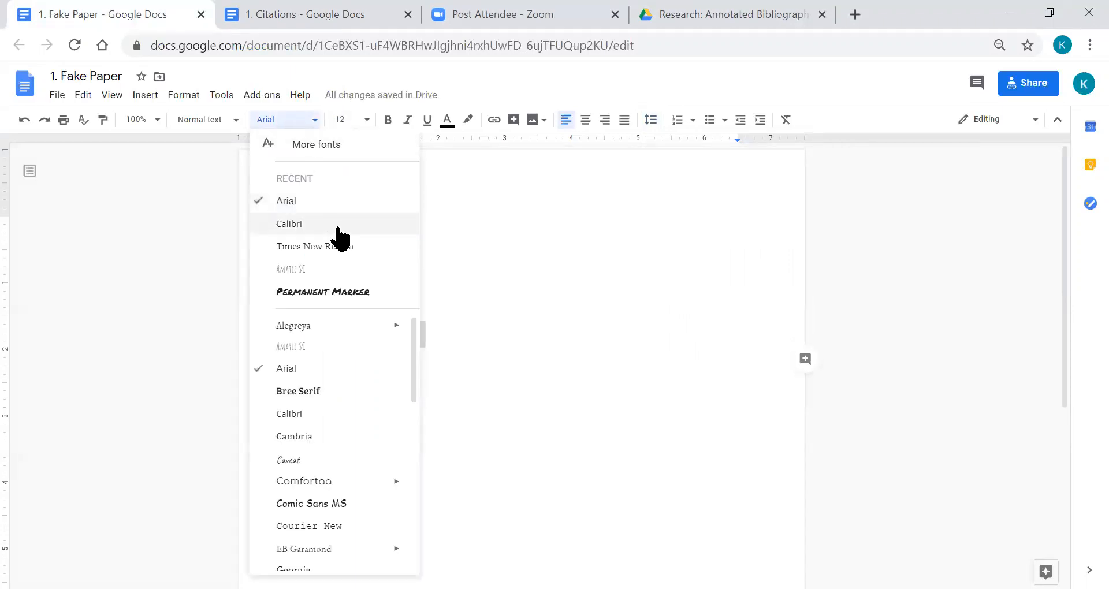
click(327, 202)
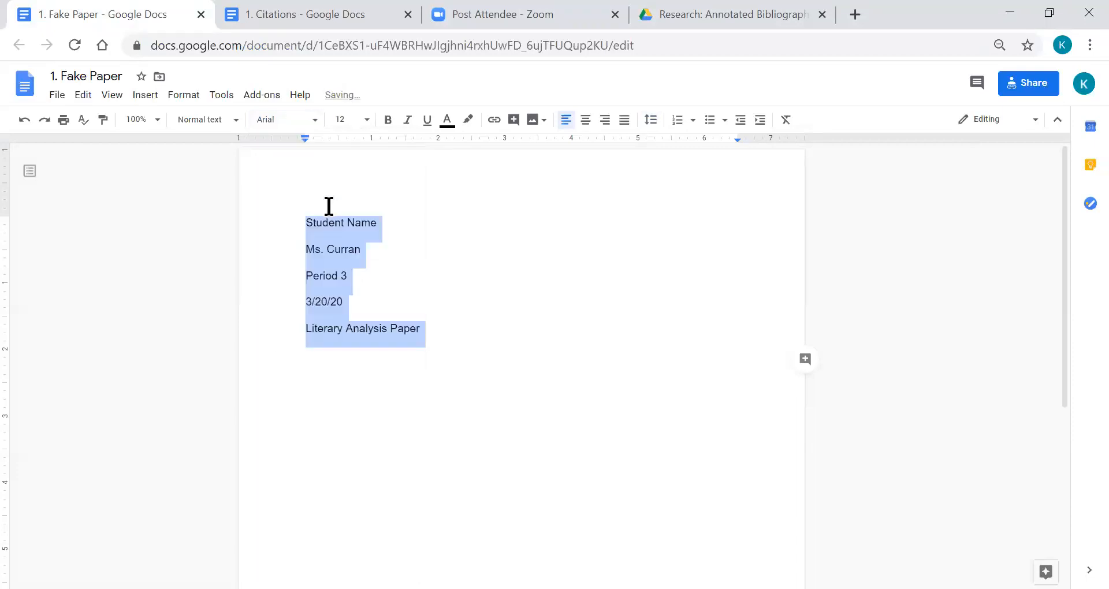
Center the title line "Literary Analysis Paper" and place the cursor on the line below it.
click(468, 331)
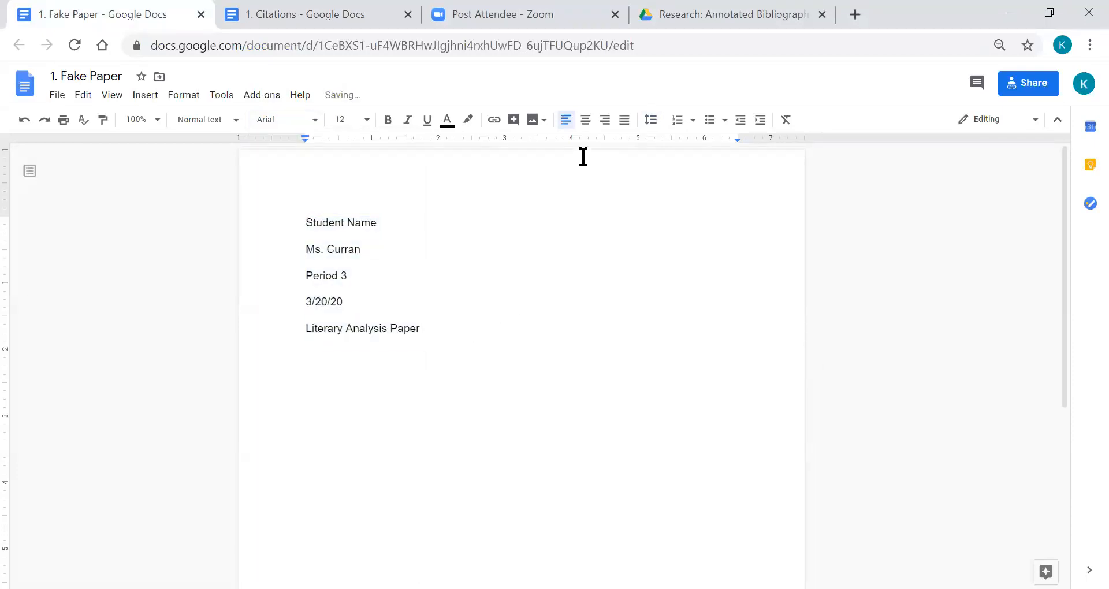
click(586, 120)
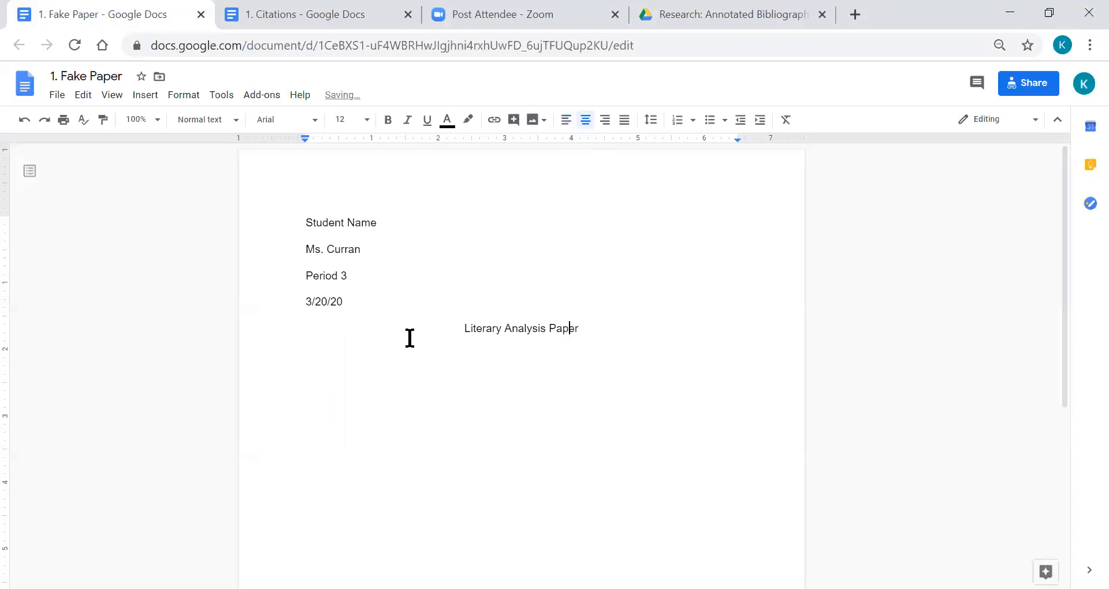
click(390, 362)
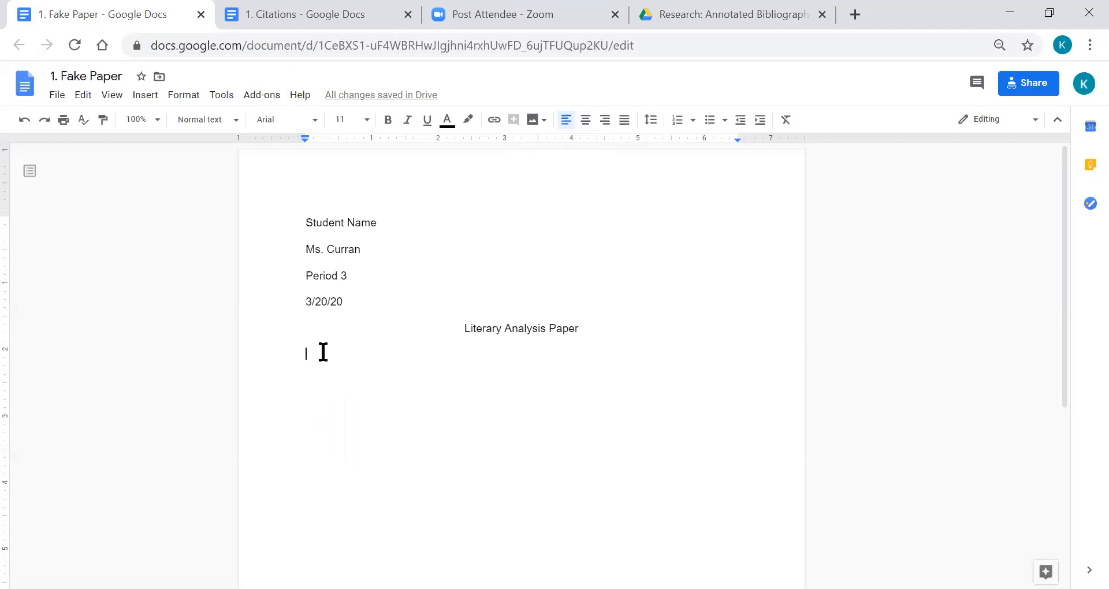
click(587, 120)
text(asdasda)
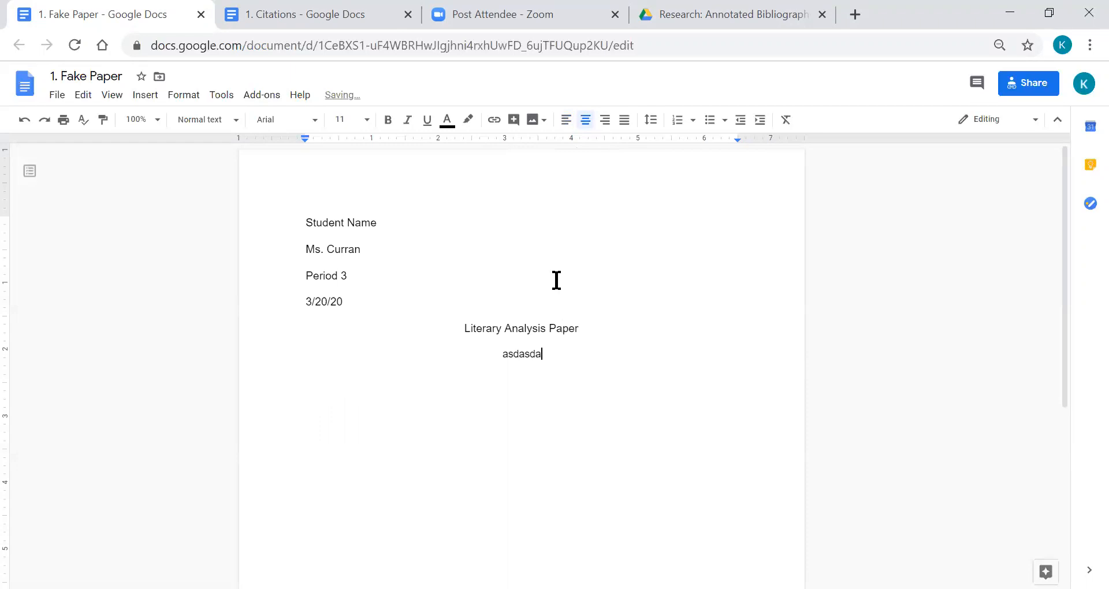
click(566, 120)
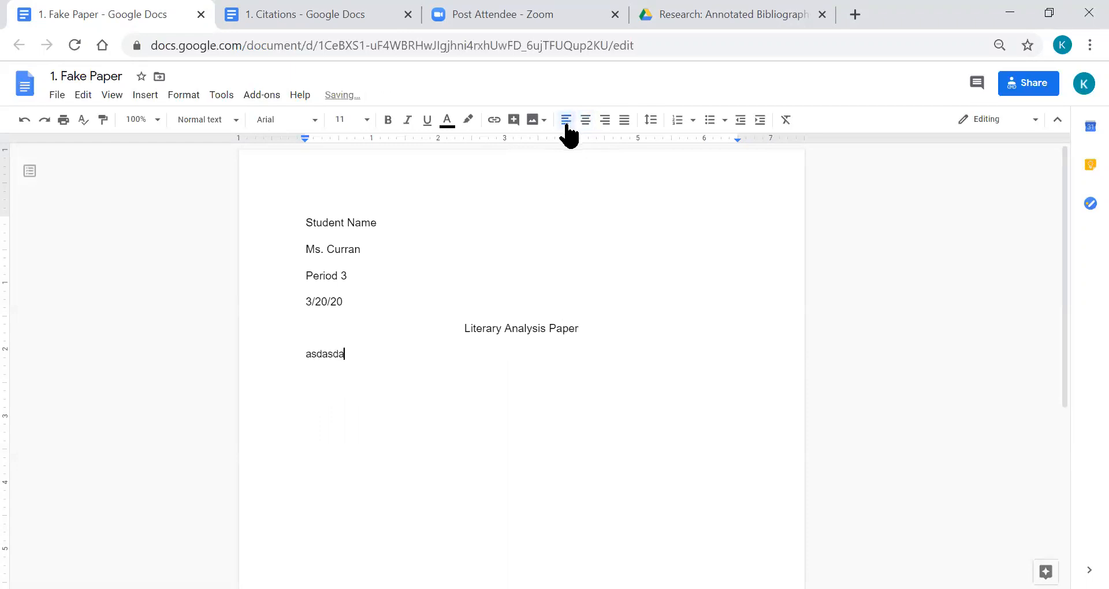
Indent the first line below the title and replace its placeholder text with "Introduction".
click(304, 355)
key(Tab)
drag(379, 355, 337, 362)
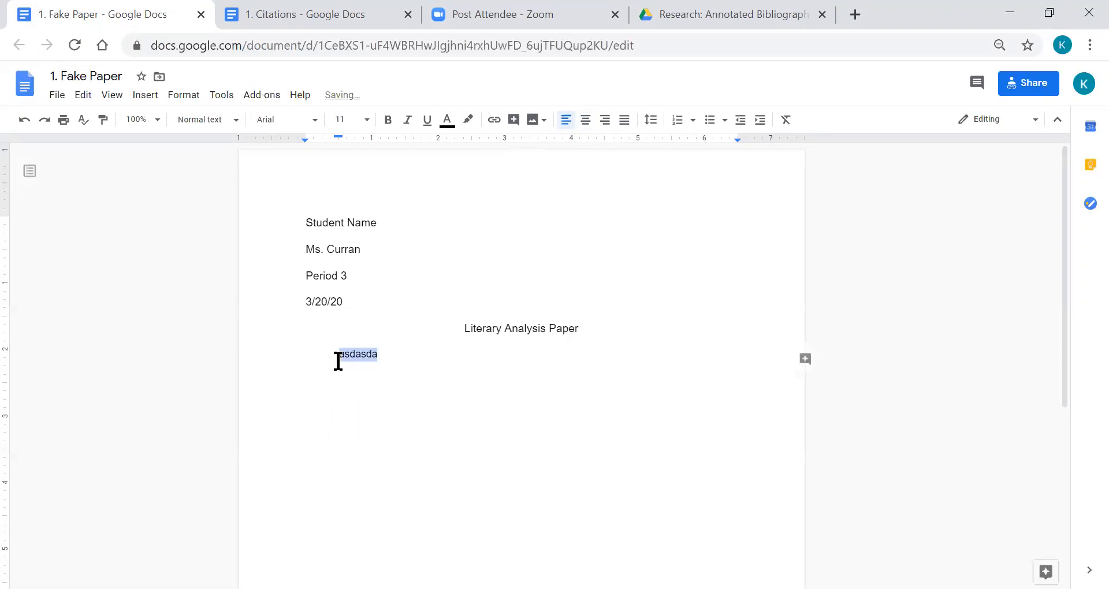
text(Introductio)
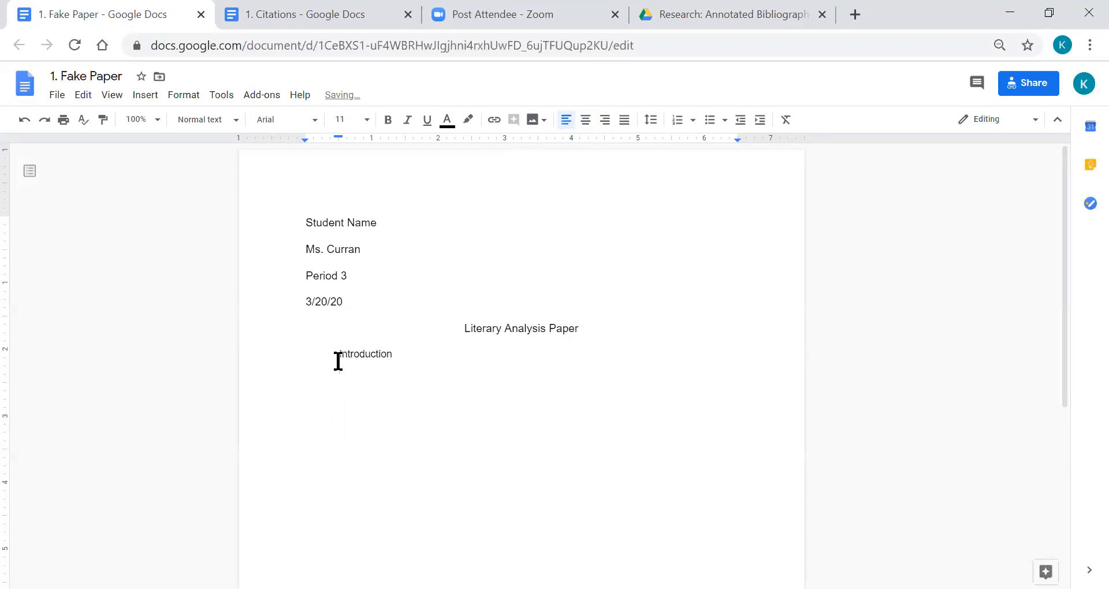
text(n)
Add the lines "Body Paragraph #1", "Body Paragraph #2" and "Conclusion" below the Introduction line.
key(Return)
text(Body Par)
text(agraph)
text( #1)
key(Return)
text(Body Paragraph #2)
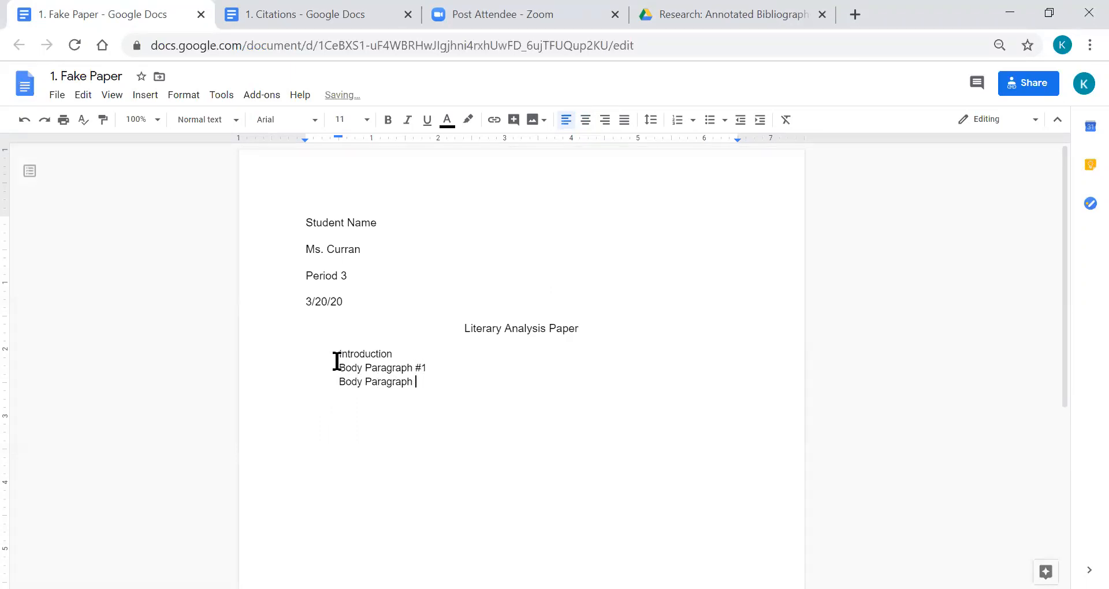
key(Return)
text(Conclusion)
Apply double line spacing to the entire document.
key(ctrl+a)
click(651, 120)
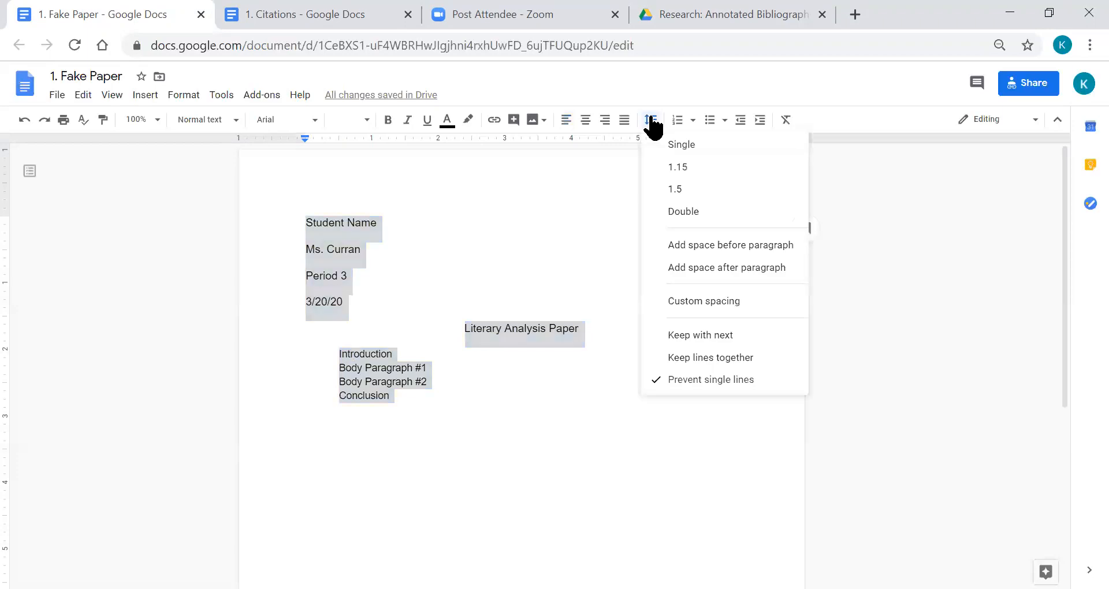
click(684, 211)
click(403, 439)
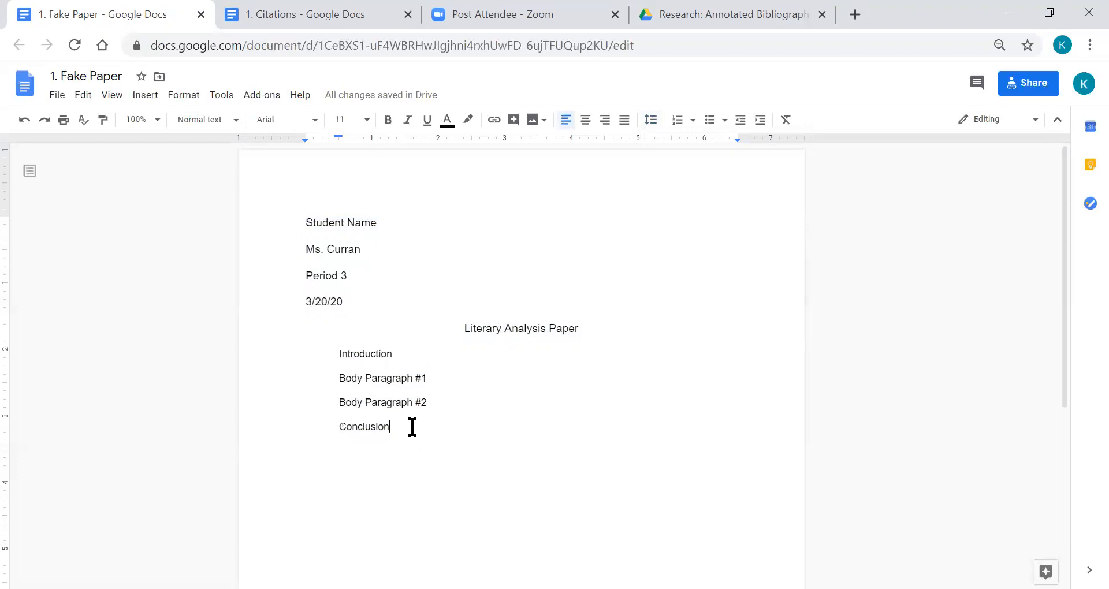
Append "(Thesis is the last sentence of the Intro)" to the Introduction line and "(CEIEIEI)" to both Body Paragraph lines.
click(438, 377)
text((Thesis is the)
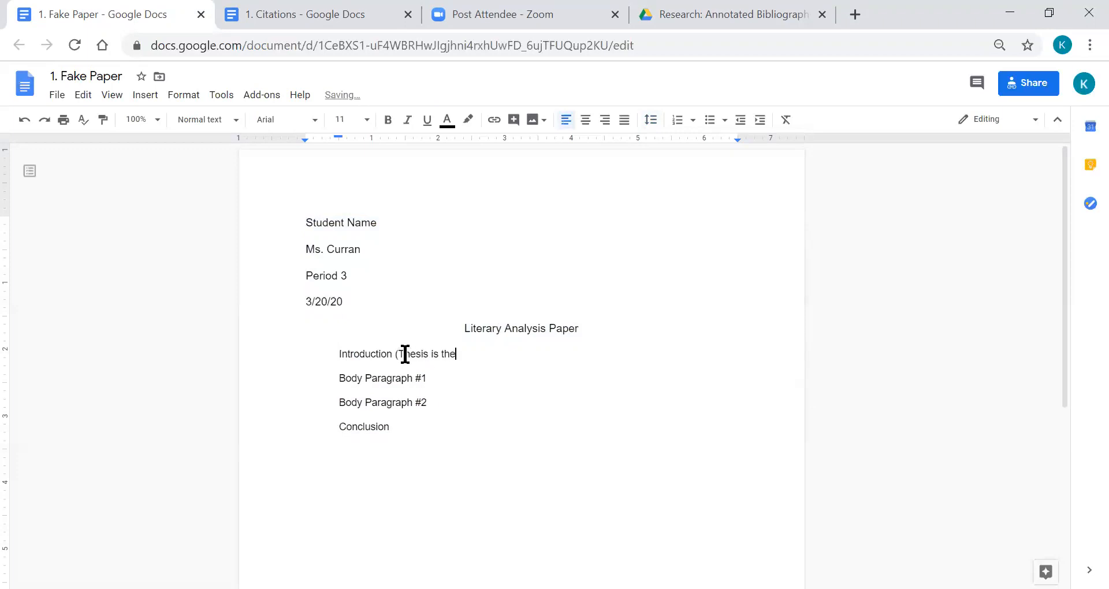
text( last sentence of the Intro) Body Paragraph #1 )
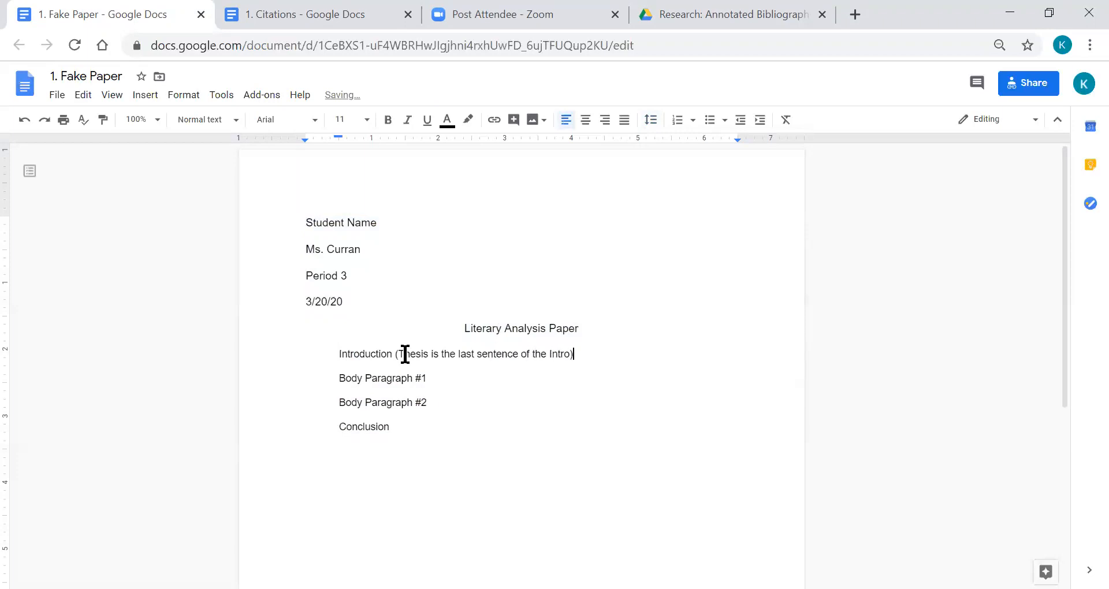
text((CEIEIEI) Body Paragraph #2 ()
text(CEIEIEI)
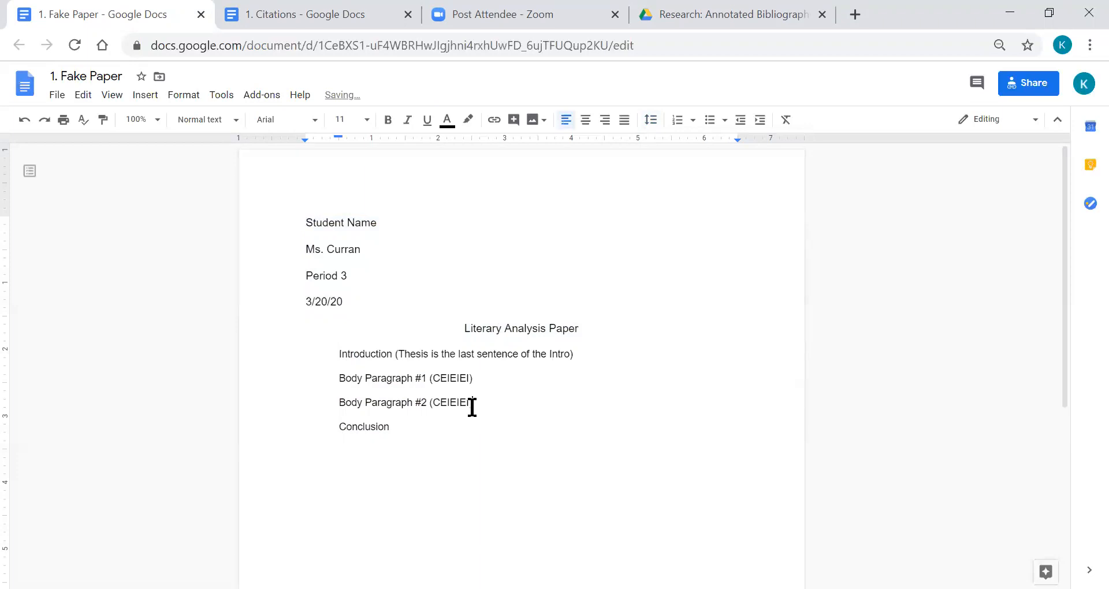
Add "2 short story quotes / 1 research quote" to the Body Paragraph #1 line and copy it to the Body Paragraph #2 line.
click(503, 376)
text(2 short story quotes / 1 research quote)
drag(659, 379, 475, 381)
key(ctrl+c)
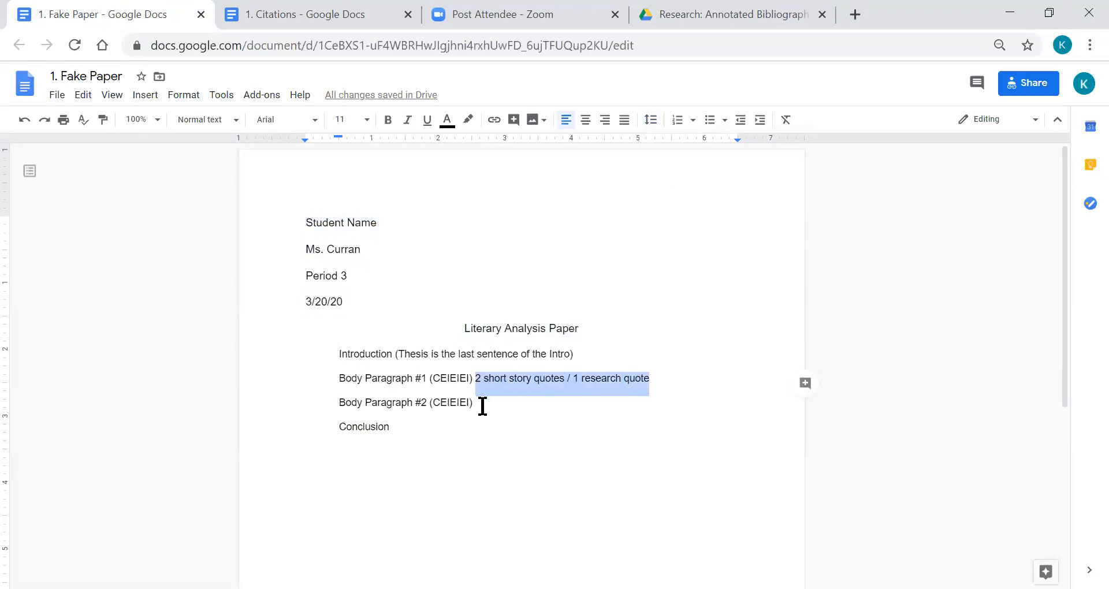
click(483, 404)
key(ctrl+v)
click(473, 402)
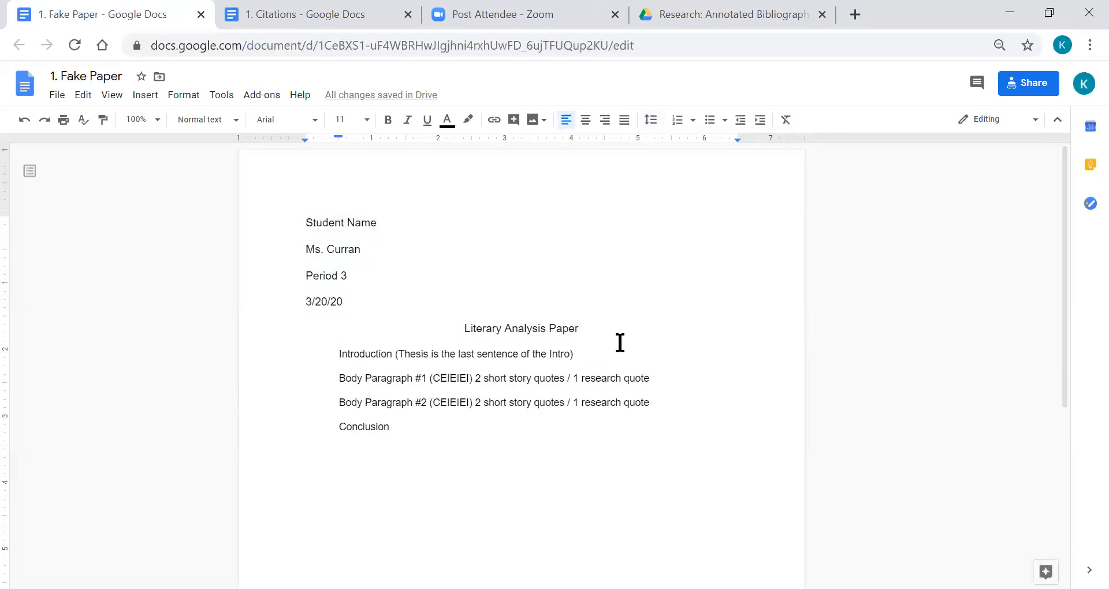
Add the right-aligned text "LastName" to the page header.
click(424, 428)
double_click(664, 177)
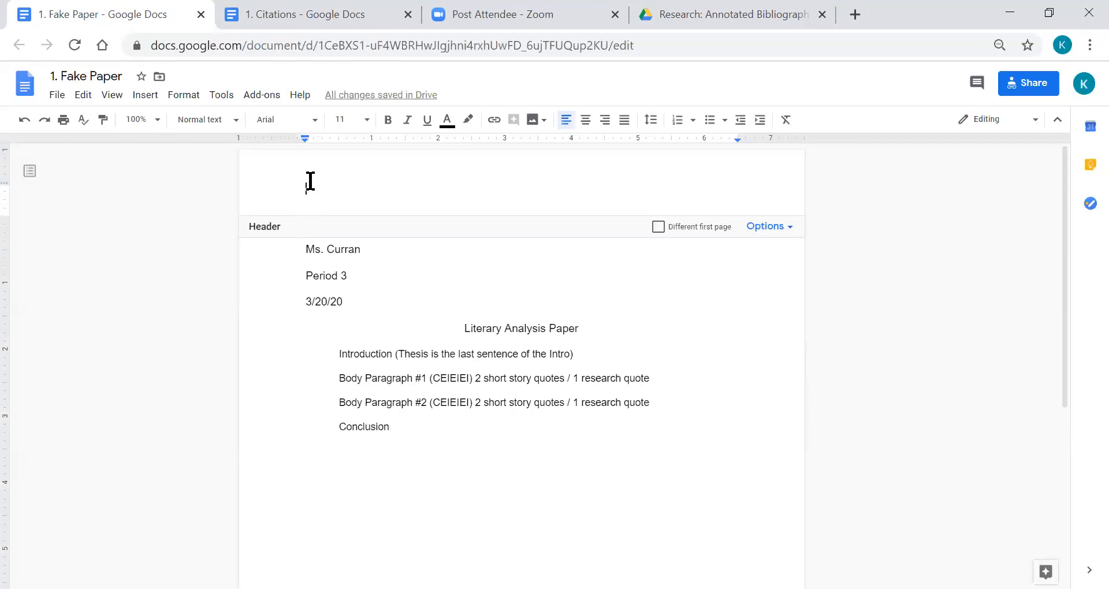
click(605, 122)
text(L)
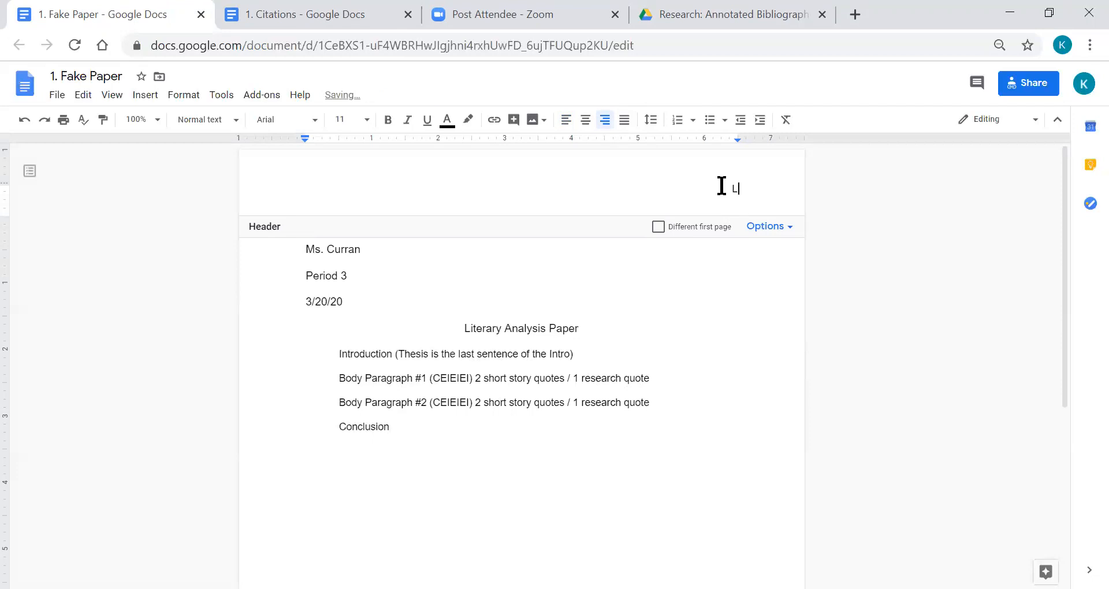
text(astName)
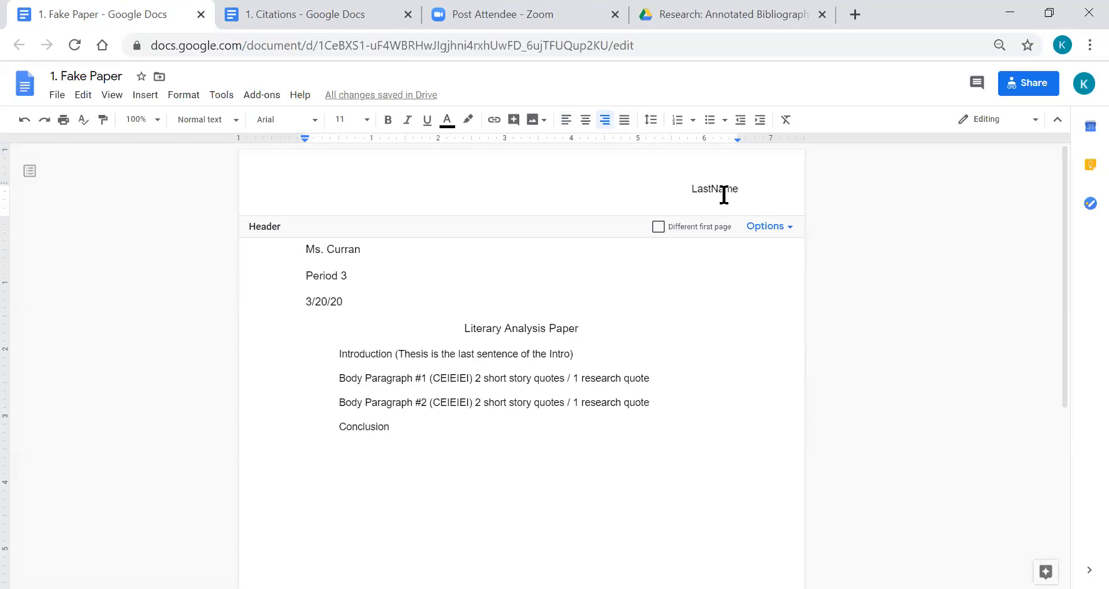
Insert an automatic page number in the header after "LastName", starting on the first page, and return to the body text.
click(143, 97)
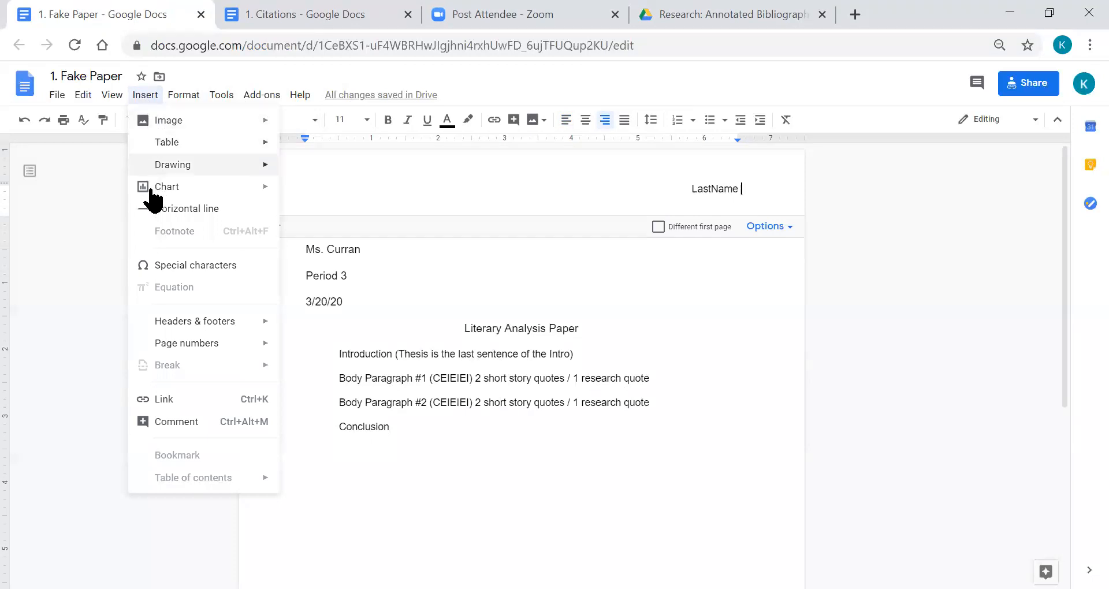
mouse_move(174, 346)
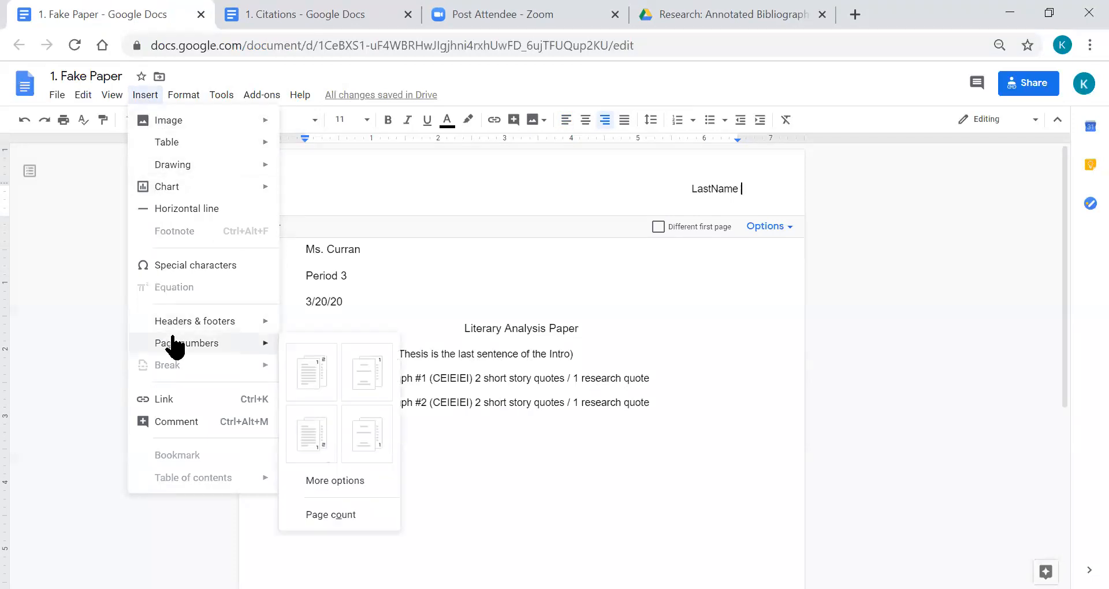
click(312, 373)
click(749, 192)
click(737, 193)
click(737, 192)
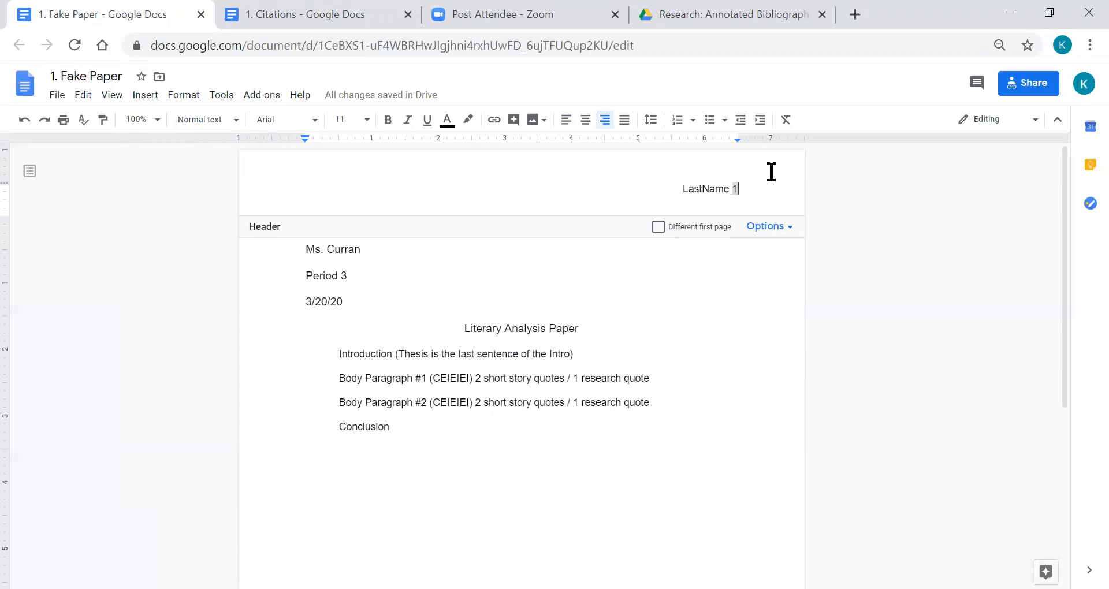
click(722, 189)
click(618, 324)
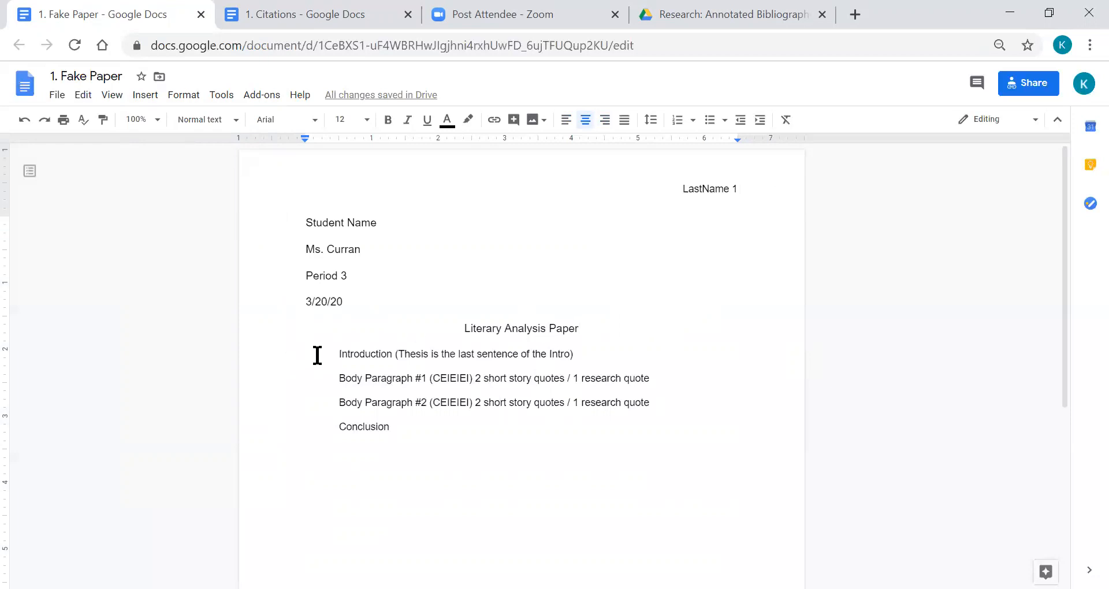
Add a blank line after the Conclusion line and insert a page break to start a new page.
scroll(436, 448, down, 3)
click(434, 322)
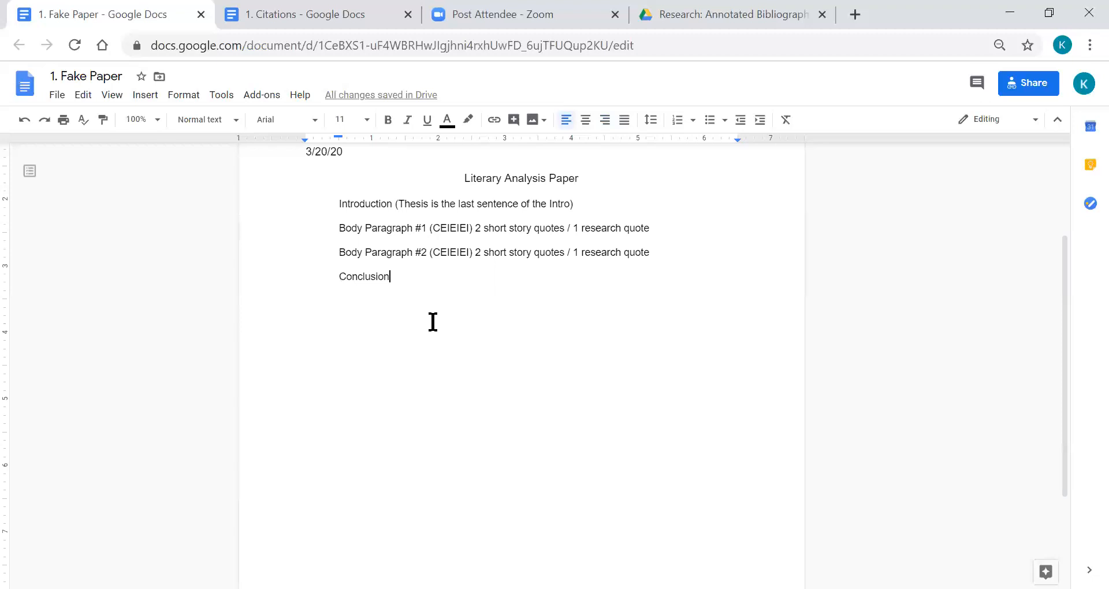
key(Return)
click(144, 96)
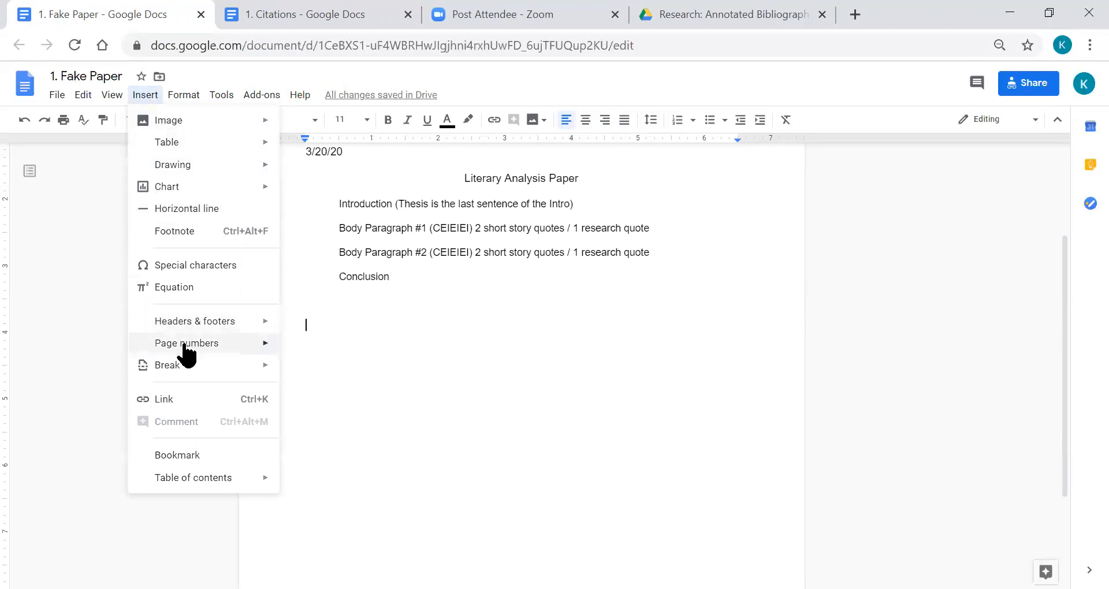
mouse_move(200, 373)
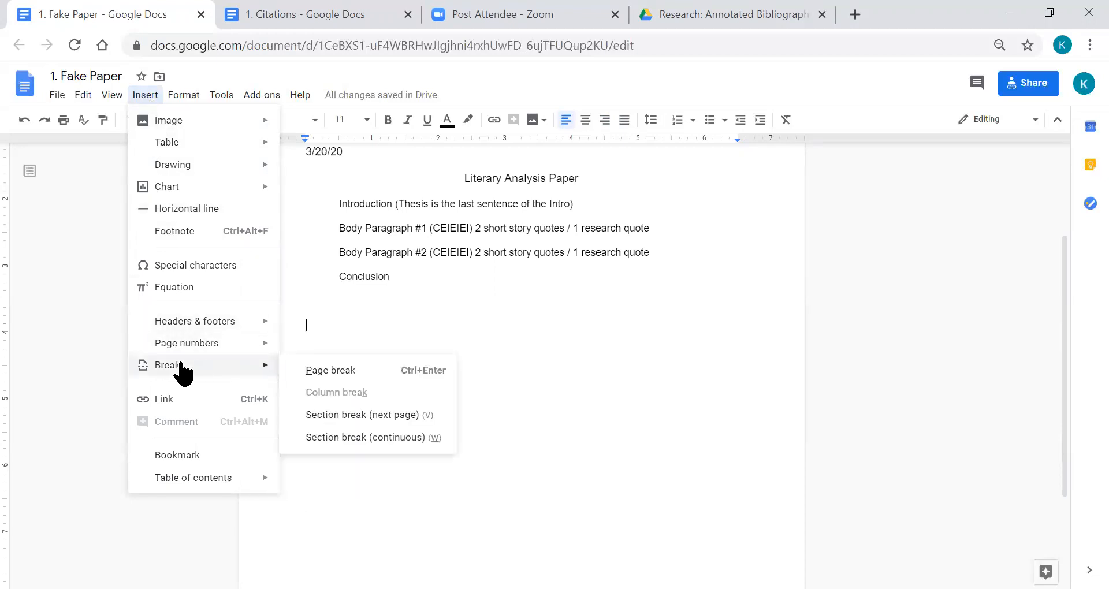
click(347, 372)
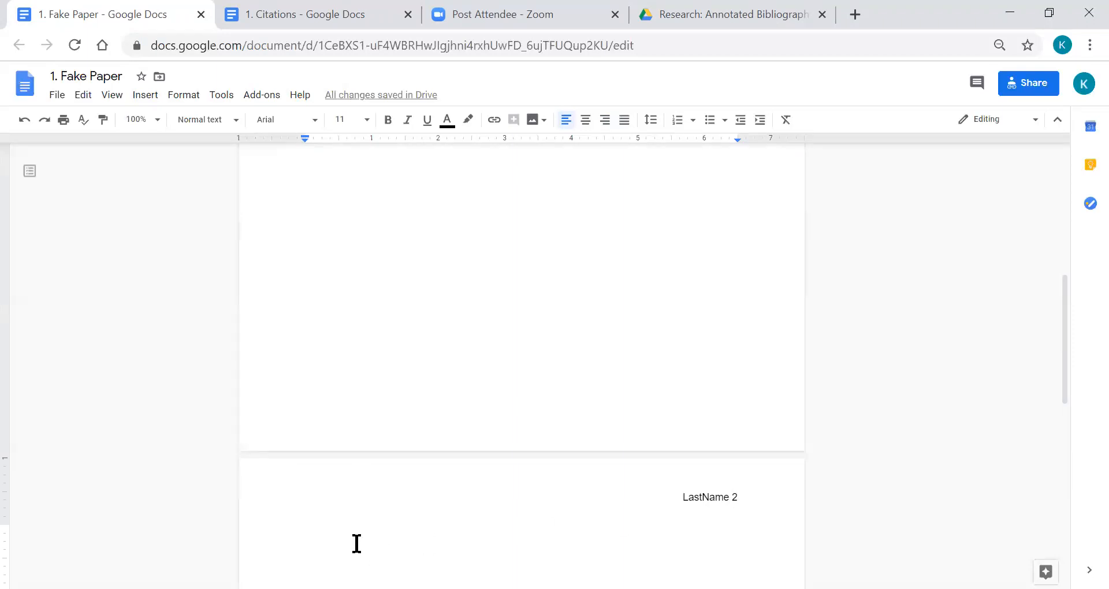
Add the centered title "Works Cited" on the new page, with a left-aligned line beneath it.
click(585, 120)
text(Work)
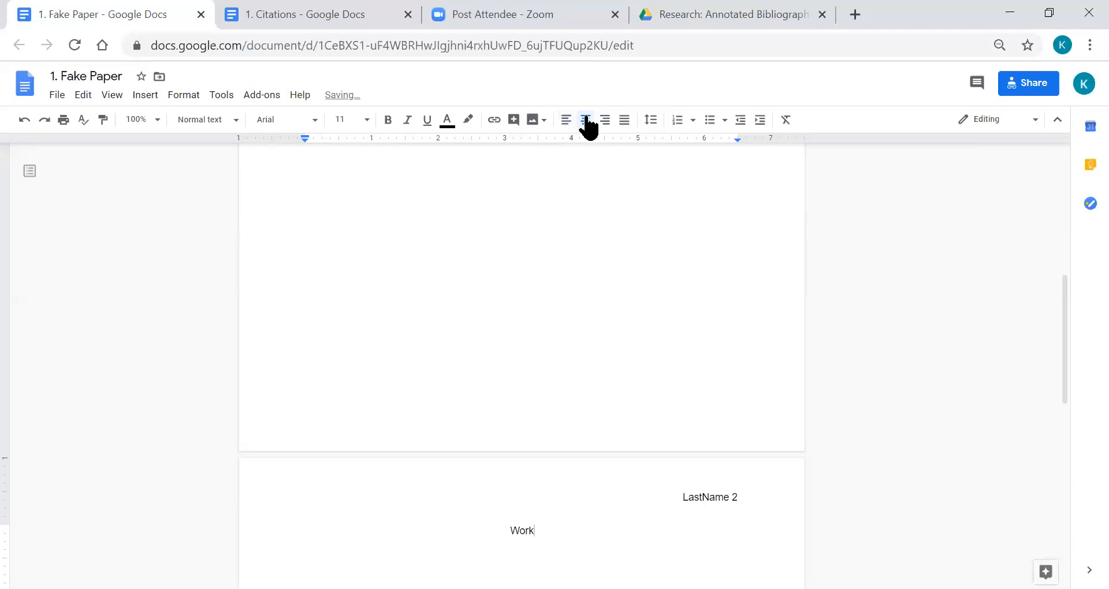
text(s Cited)
scroll(582, 405, down, 2)
key(Return)
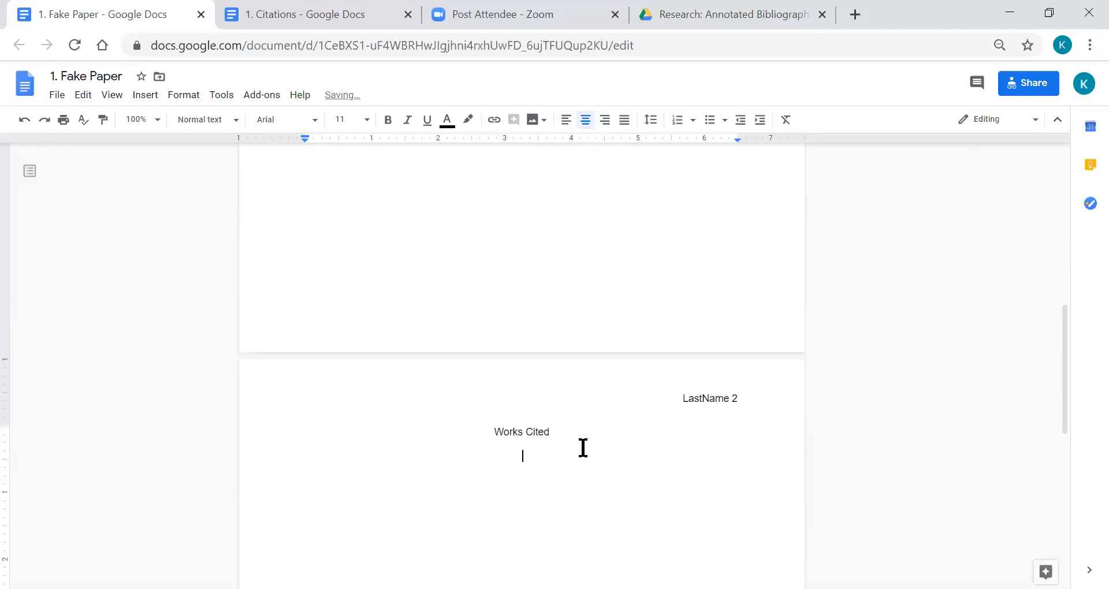
click(567, 122)
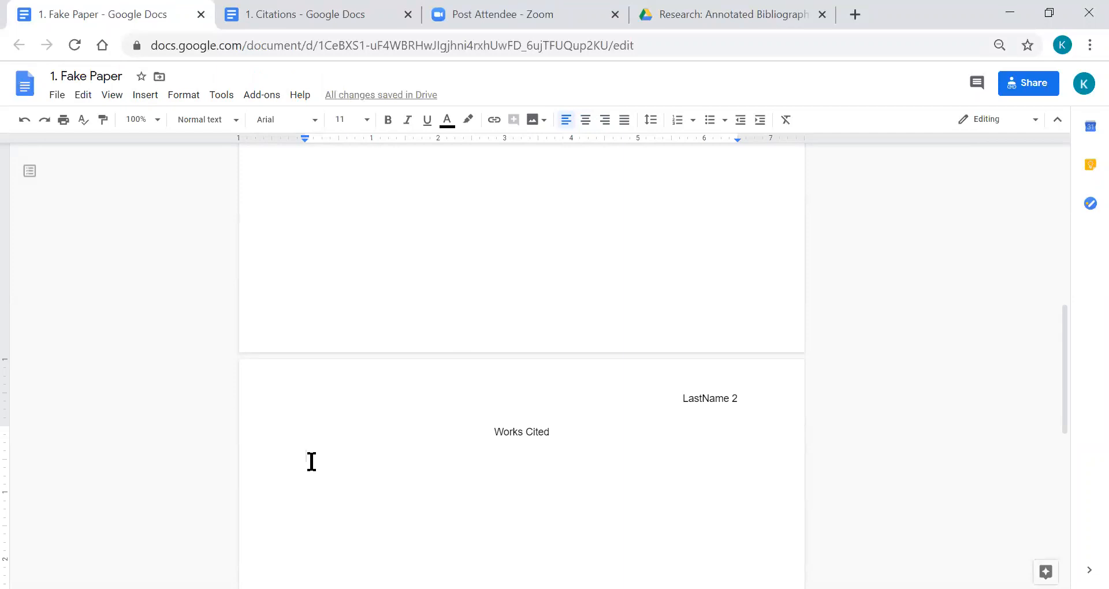
Append "- 3 TOTAL CITATIONS" to the Works Cited title and return to a left-aligned line below it.
click(572, 433)
text(- 3)
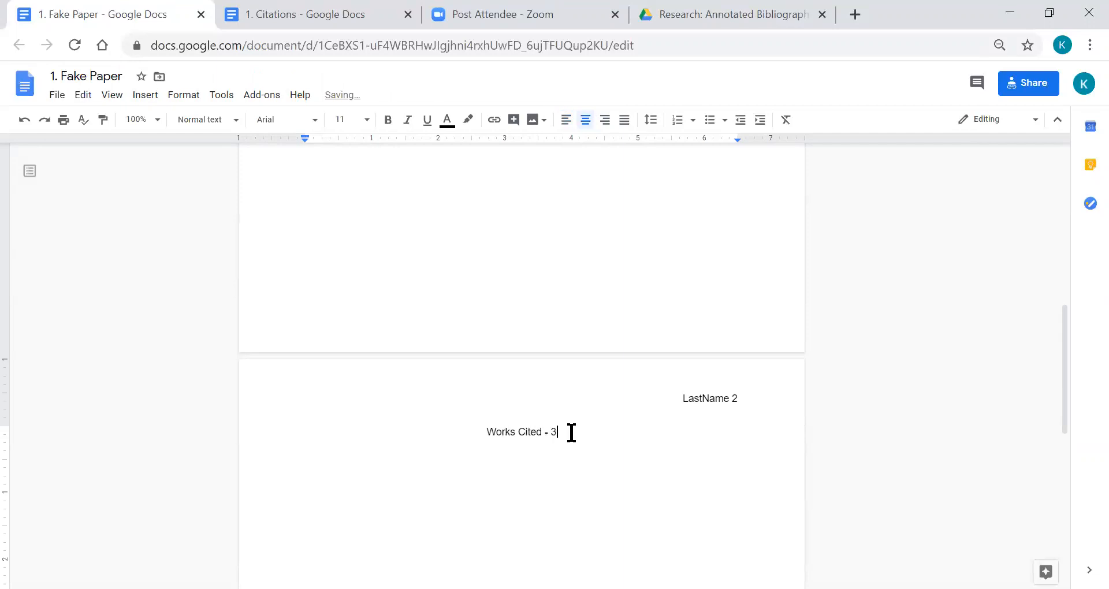
text( TOTAL CITATIONS)
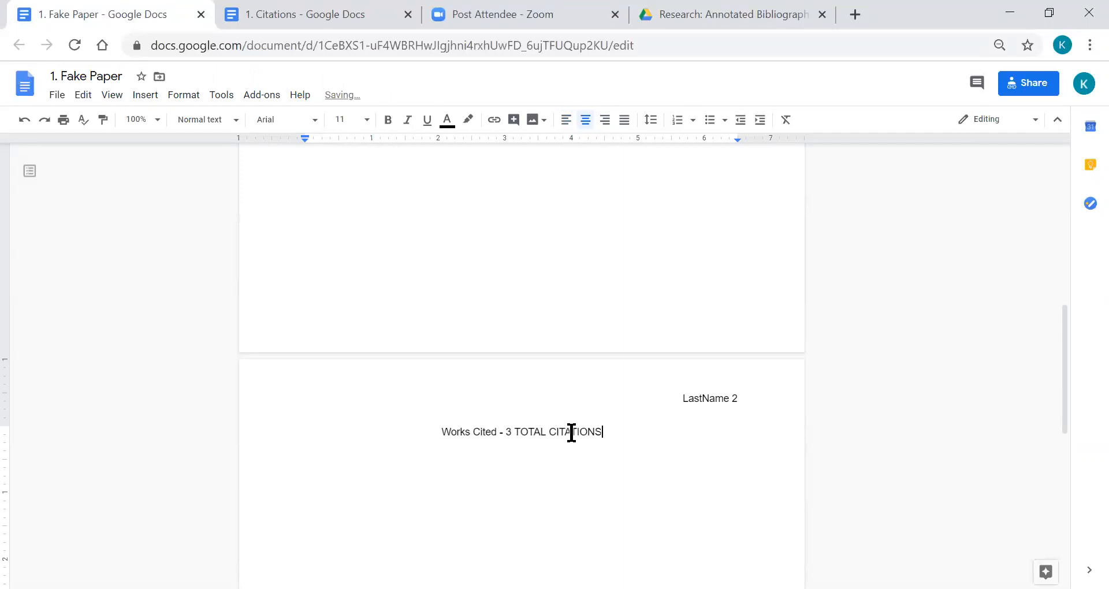
key(Return)
key(ctrl+shift+l)
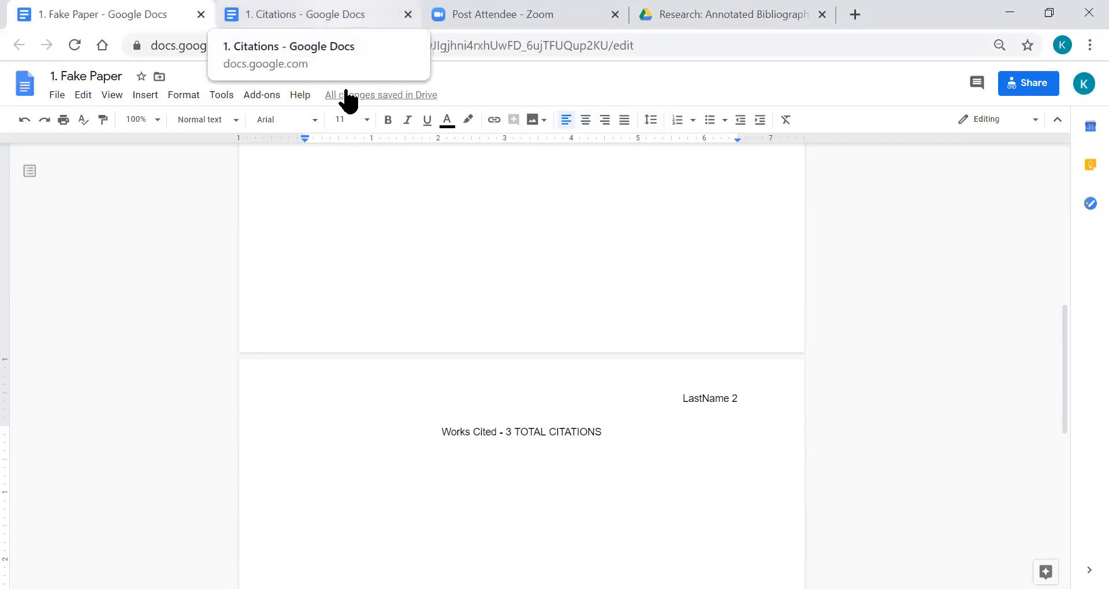
Switch to the "1. Citations" document and examine its short story citations and their web addresses.
key(ctrl+Tab)
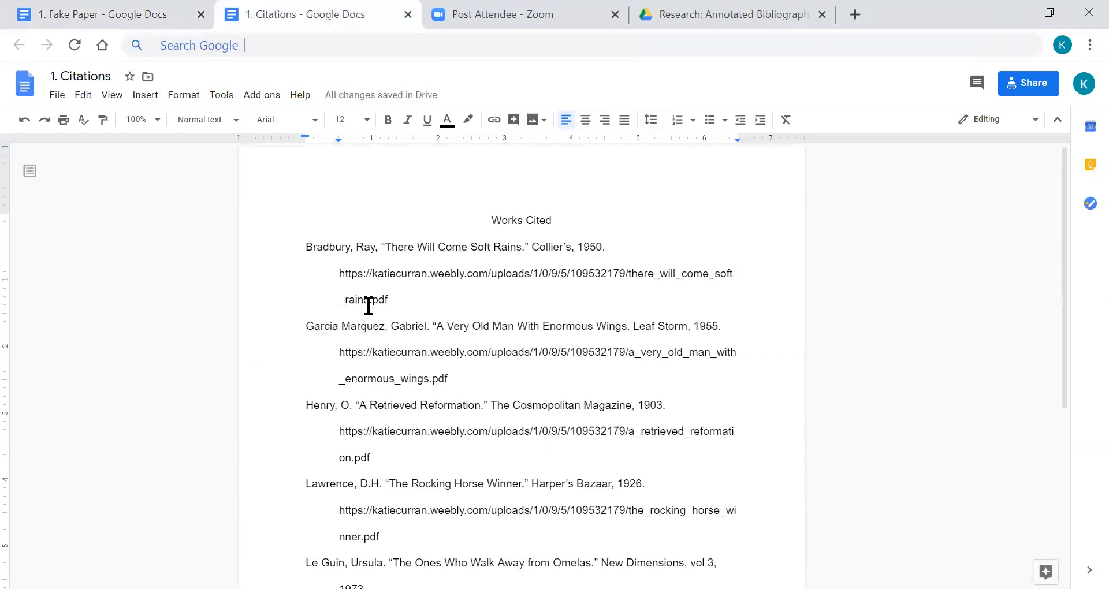
scroll(342, 404, down, 1)
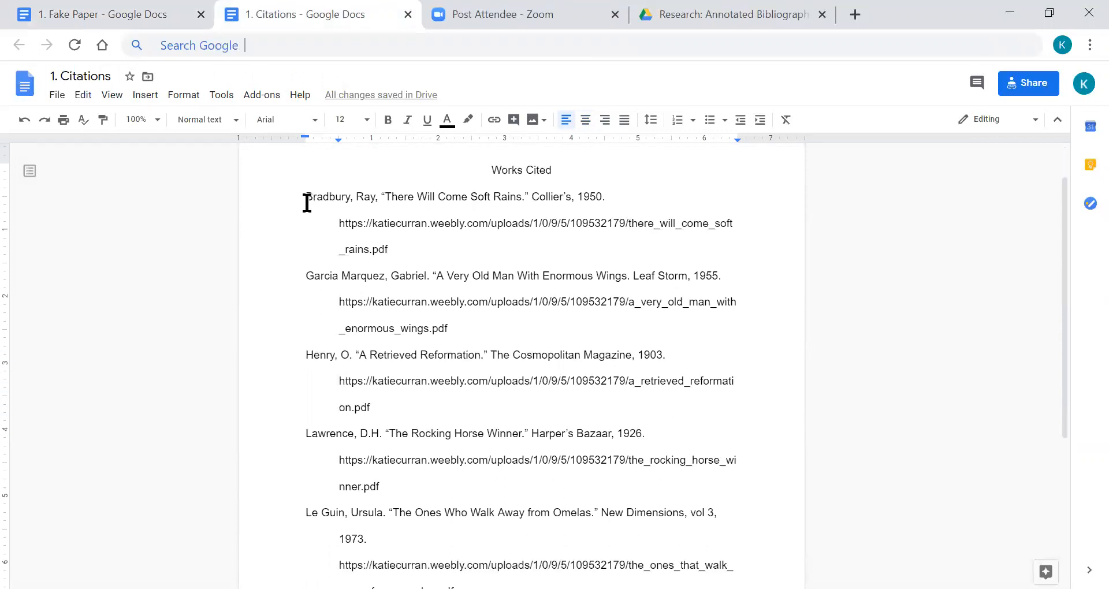
drag(373, 222, 487, 222)
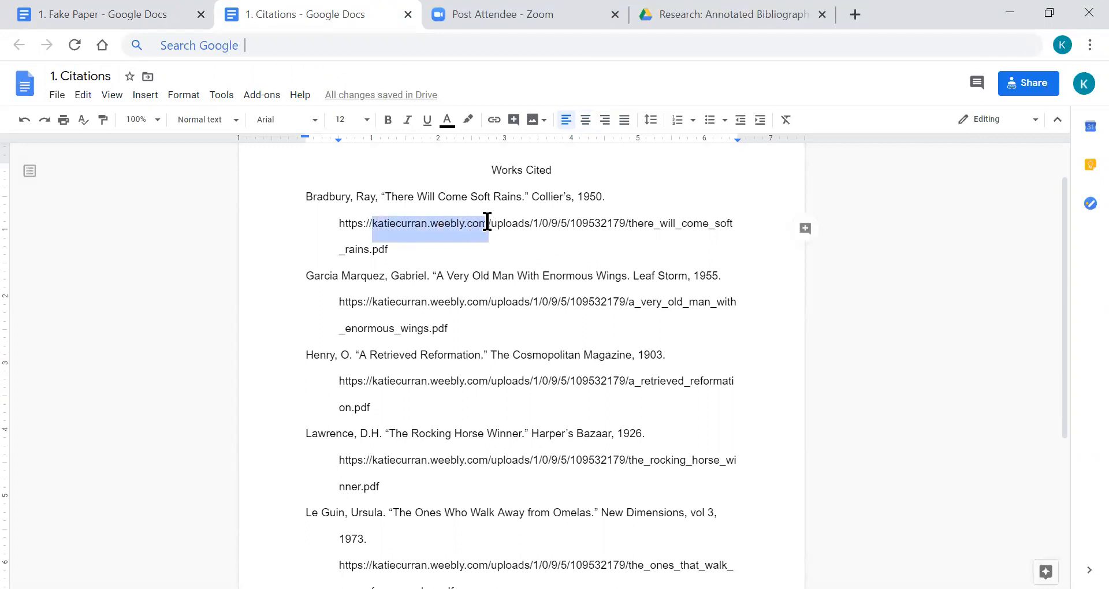
click(487, 222)
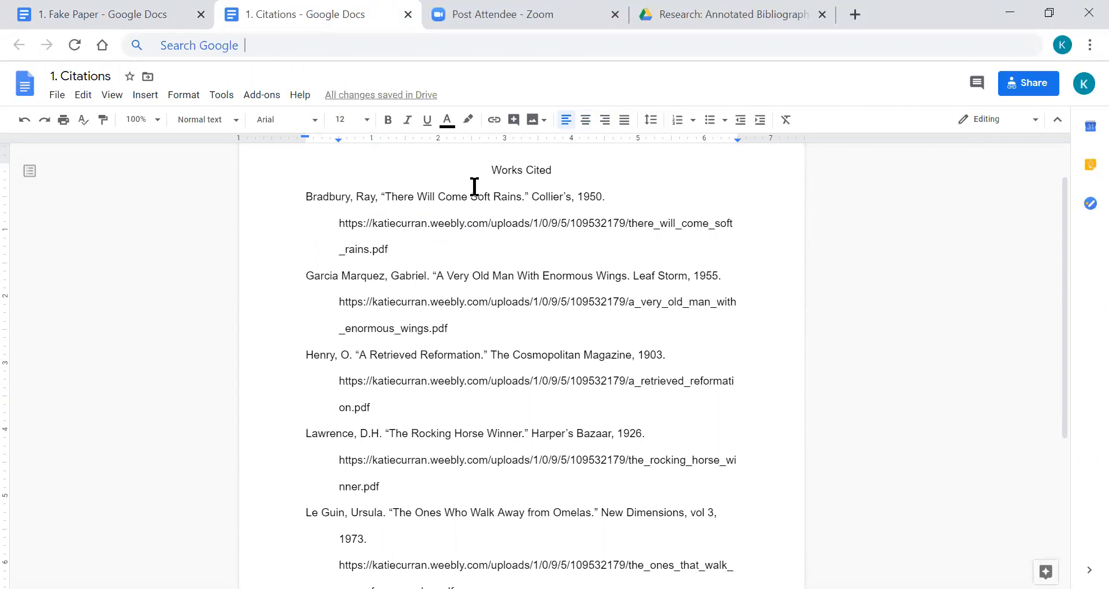
scroll(450, 173, up, 1)
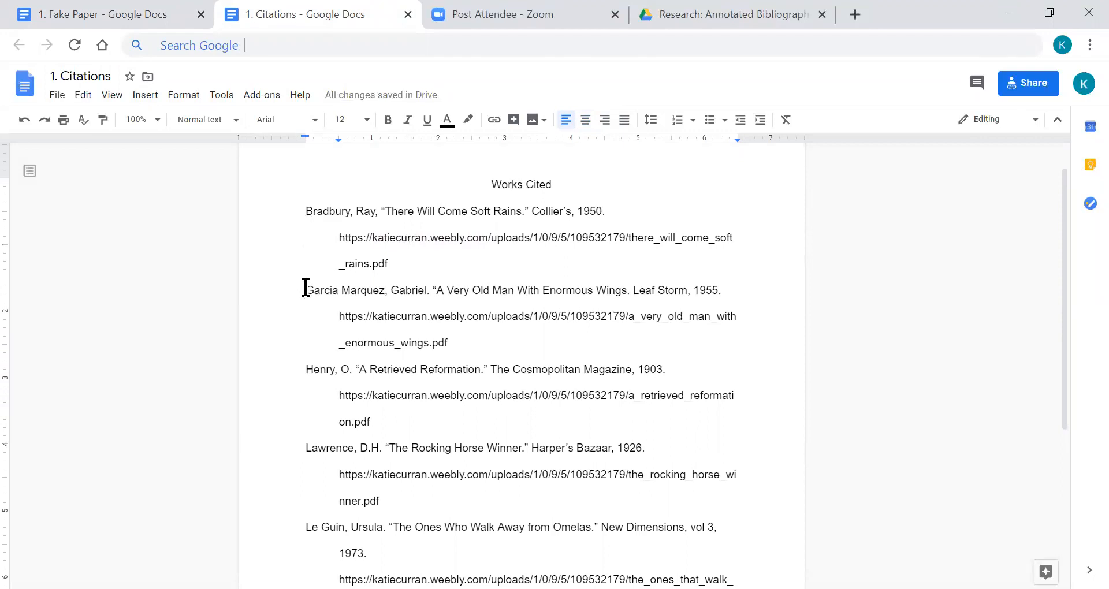
scroll(303, 485, down, 2)
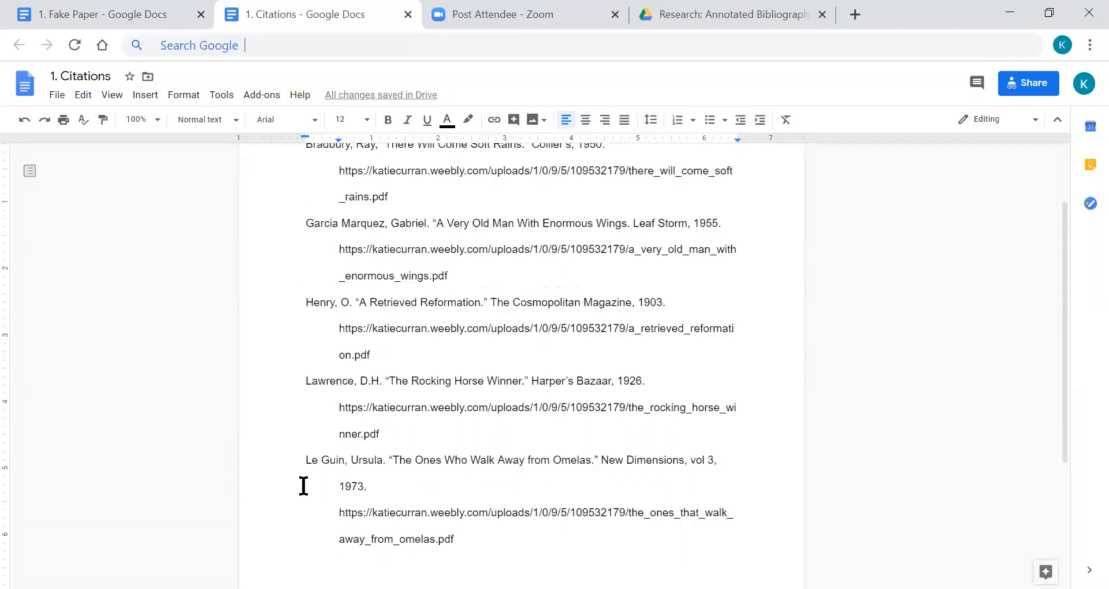
scroll(304, 485, up, 1)
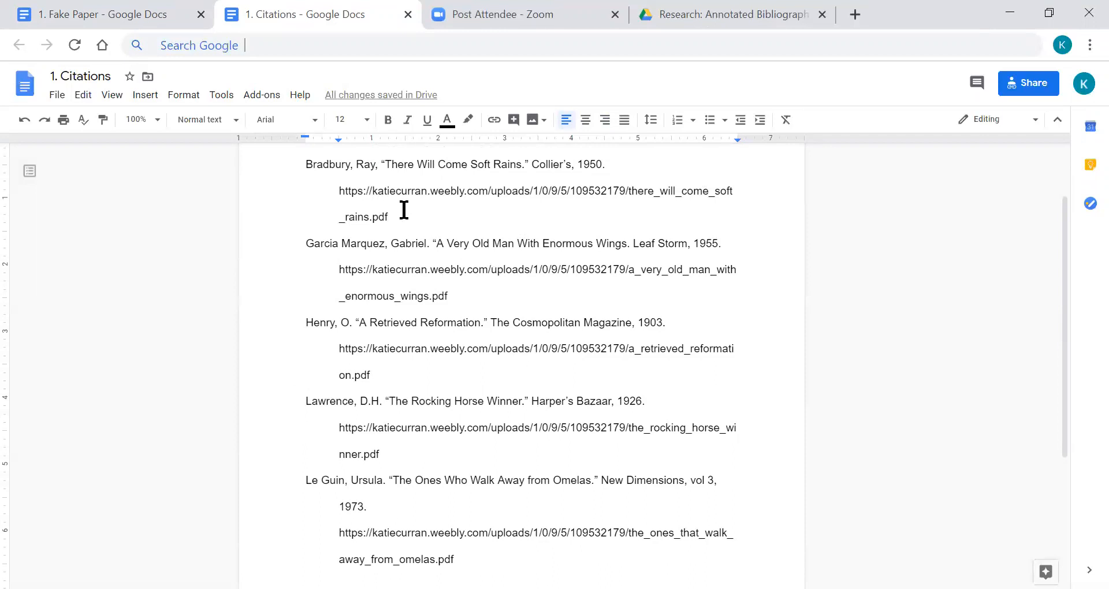
Copy the full "There Will Come Soft Rains" citation from the Citations document and paste it under the Works Cited title in "1. Fake Paper".
drag(402, 199, 305, 169)
click(426, 218)
shift+click(305, 165)
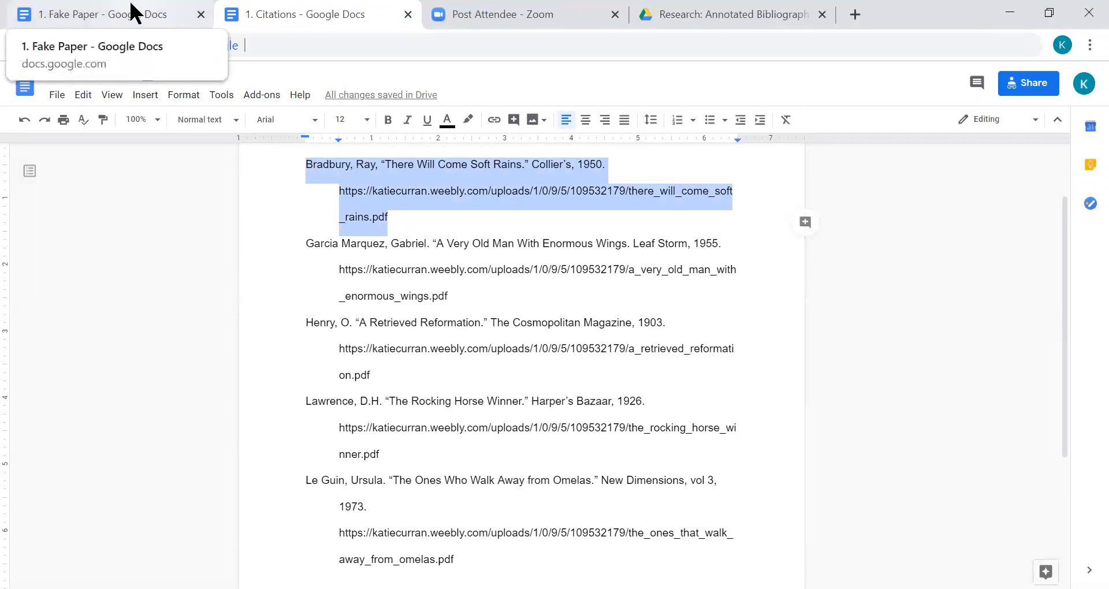
right_click(378, 184)
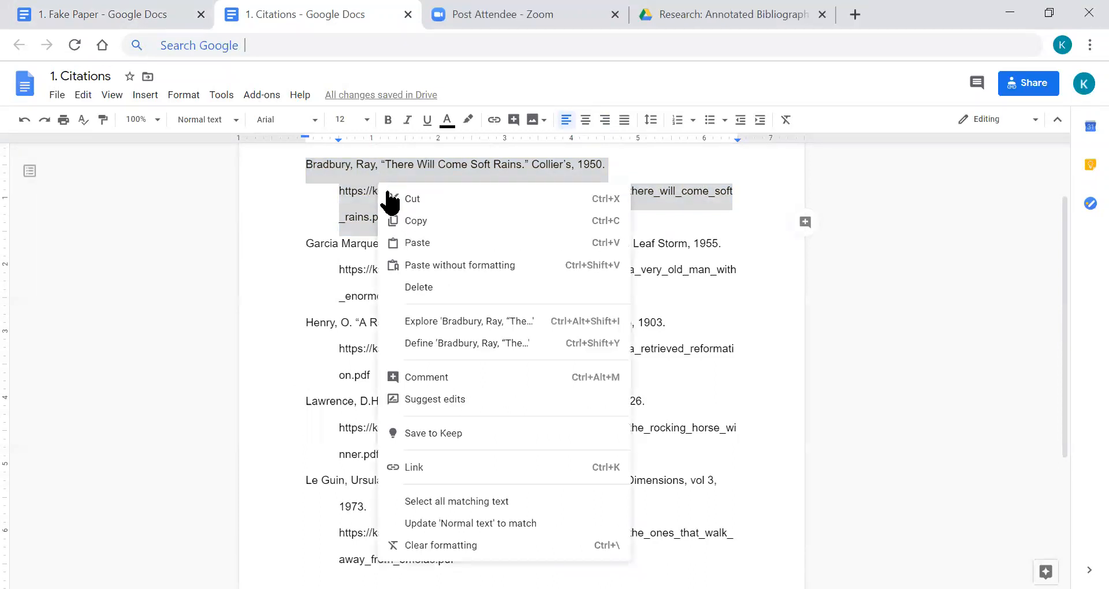
click(414, 222)
click(98, 13)
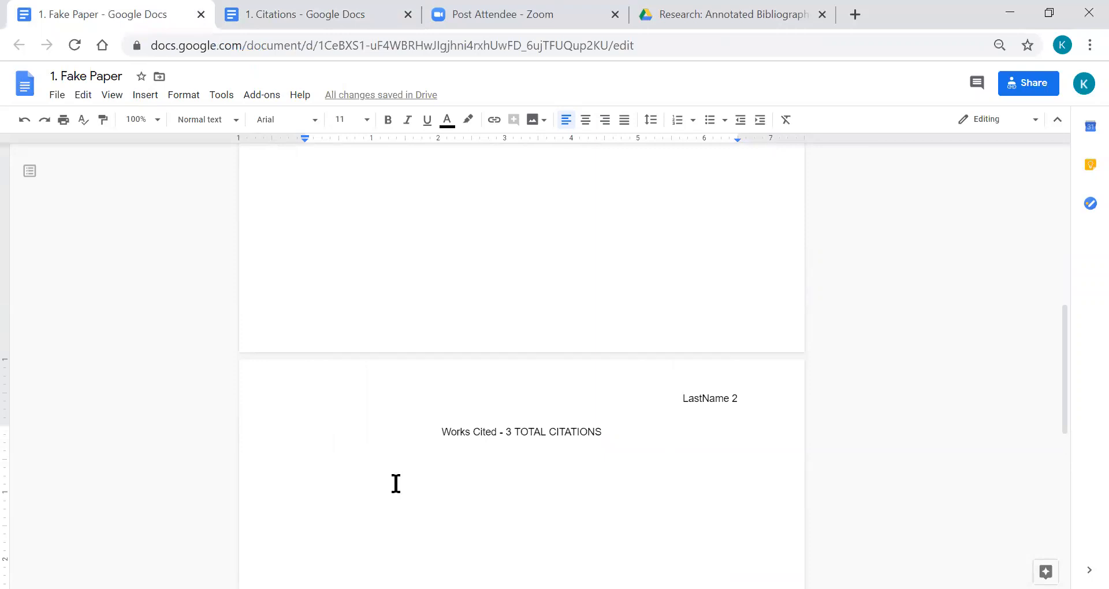
key(ctrl+v)
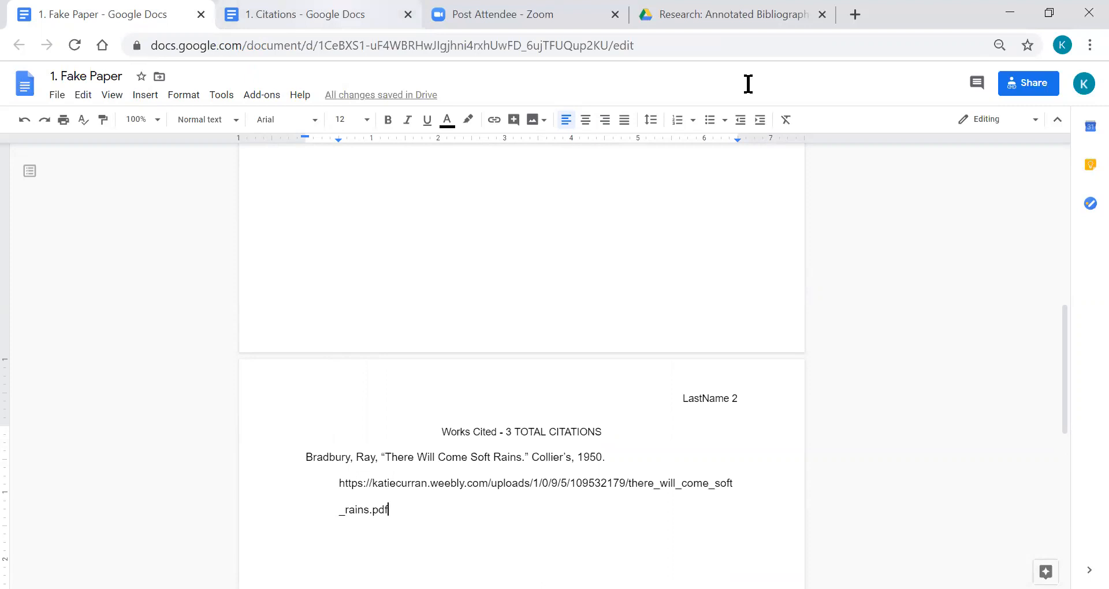
Switch to the "Research: Annotated Bibliography" folder in Google Drive and open the student's annotated bibliography on "There Will Come Soft Rains".
click(722, 14)
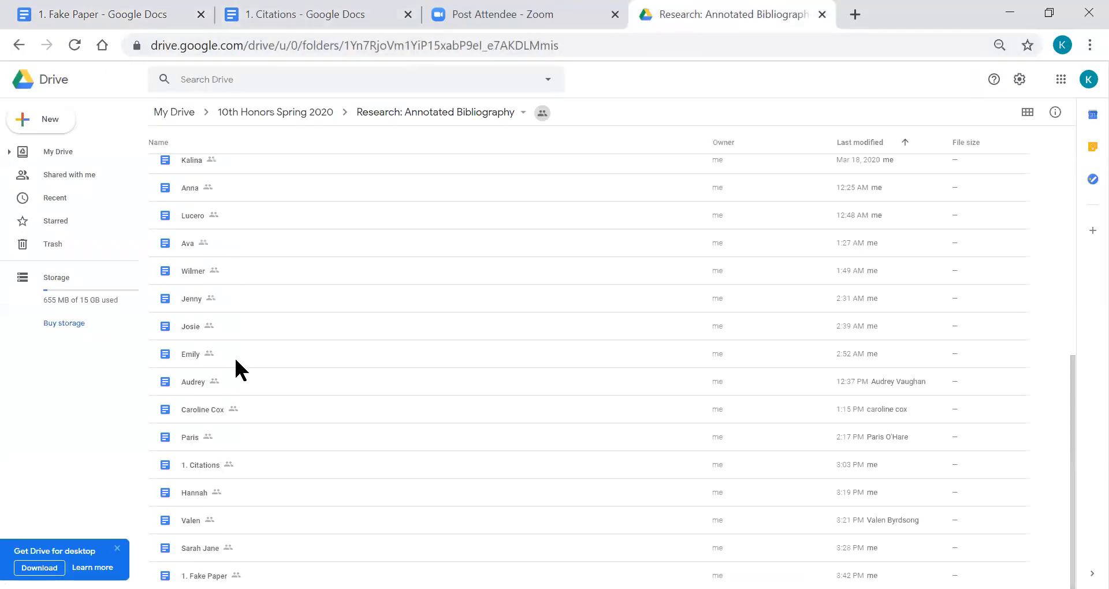
scroll(234, 356, up, 10)
double_click(189, 169)
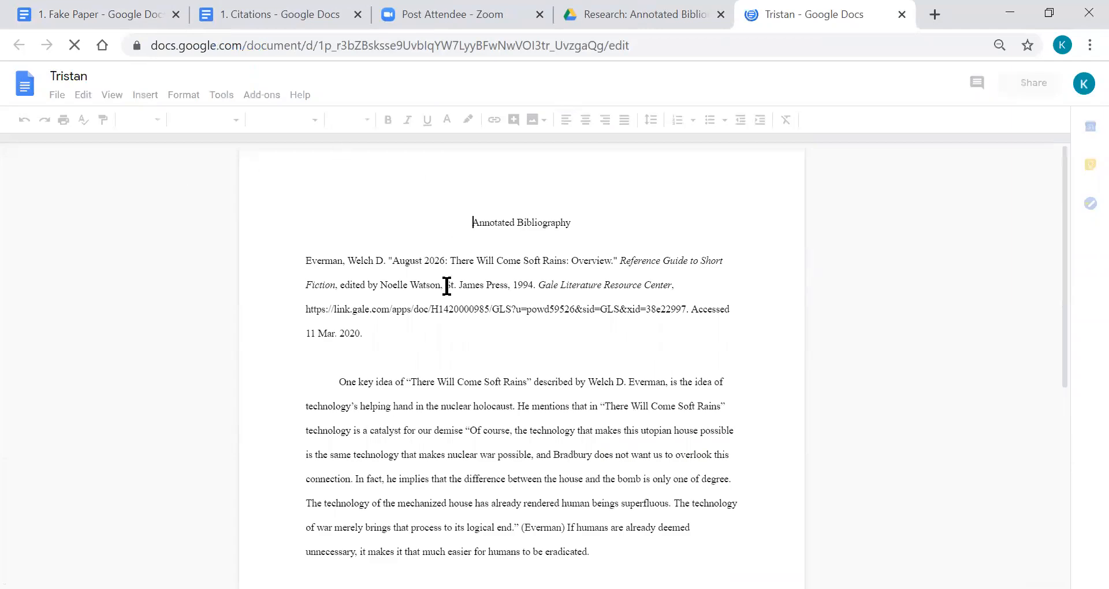
Copy the "August 2026: There Will Come Soft Rains: Overview" citation from the annotated bibliography and paste it below the Bradbury citation in "1. Fake Paper".
double_click(390, 331)
double_click(372, 335)
shift+click(294, 260)
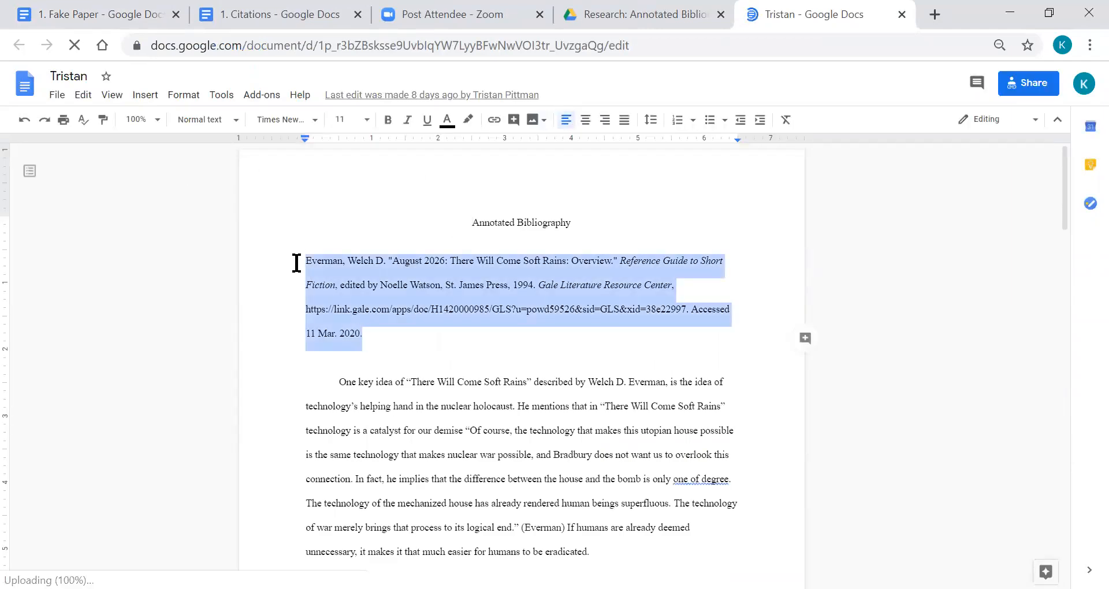
click(127, 13)
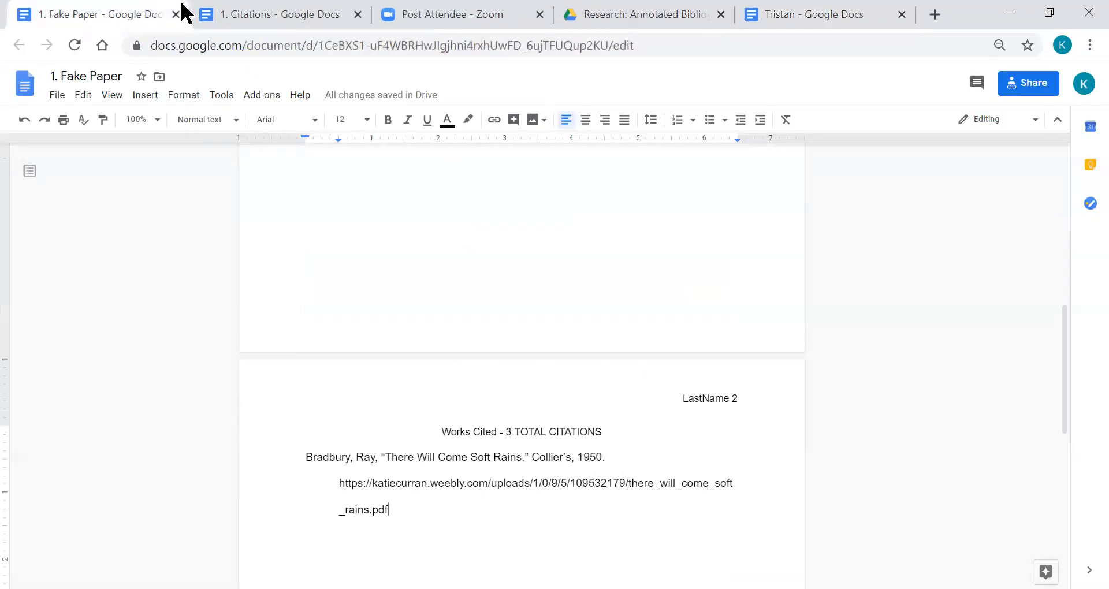
click(864, 17)
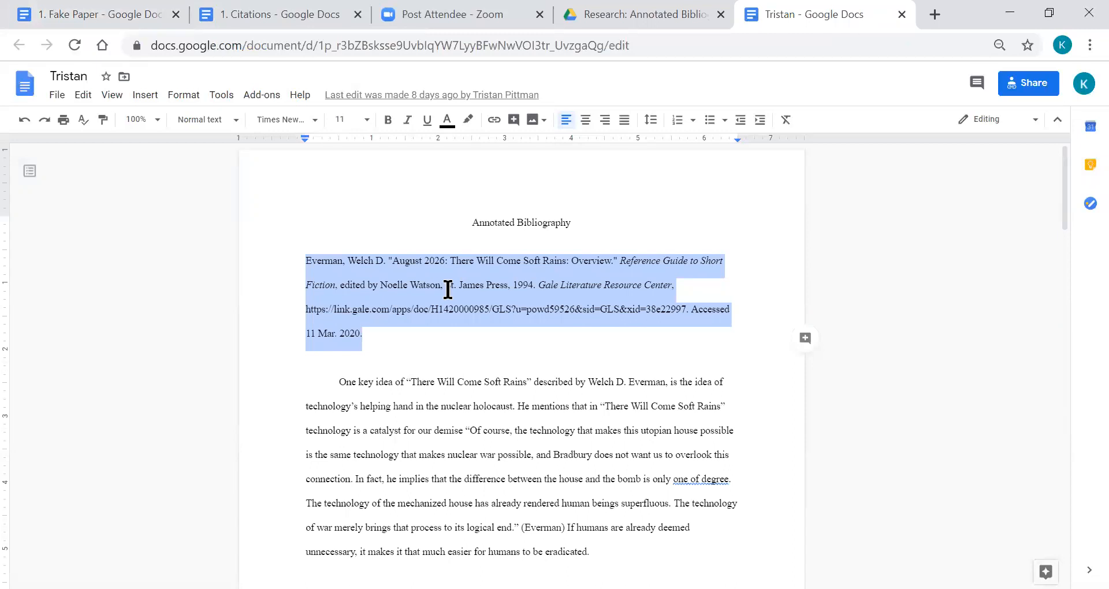
click(82, 14)
key(Return)
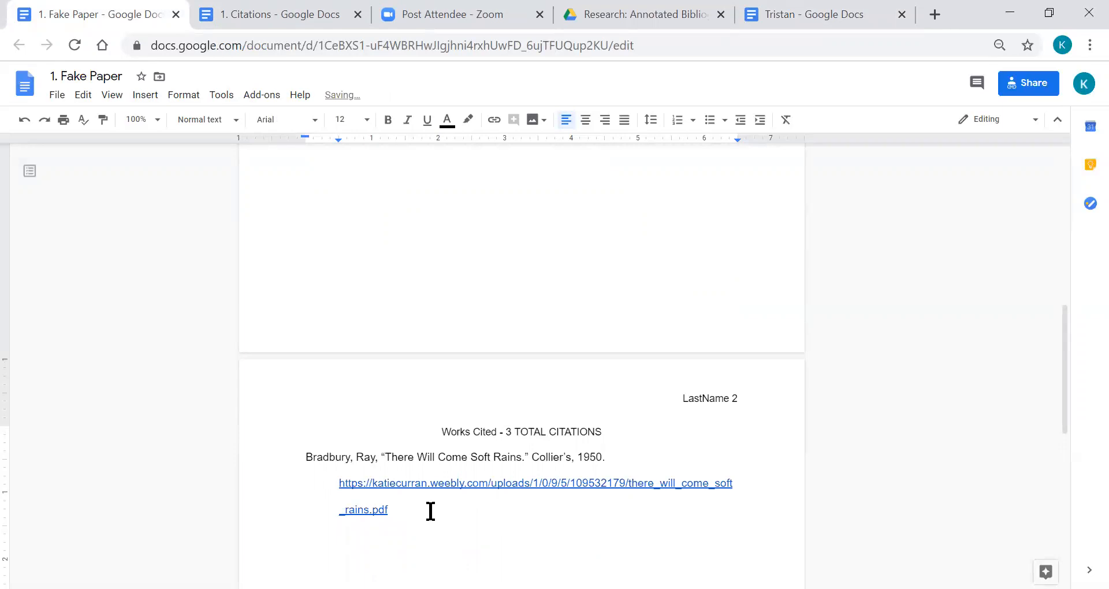
right_click(428, 538)
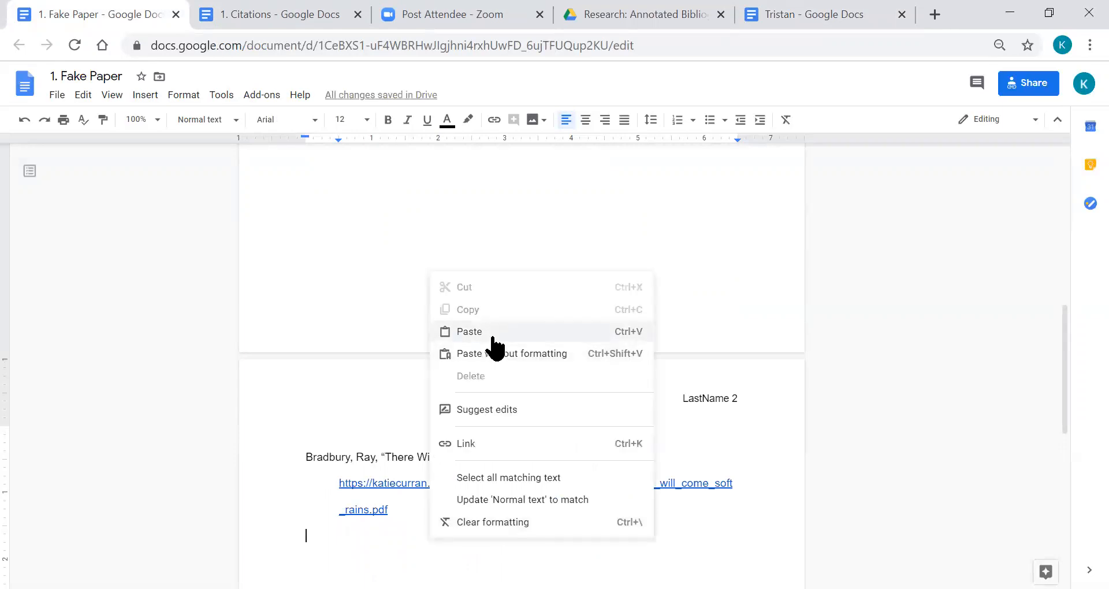
click(469, 332)
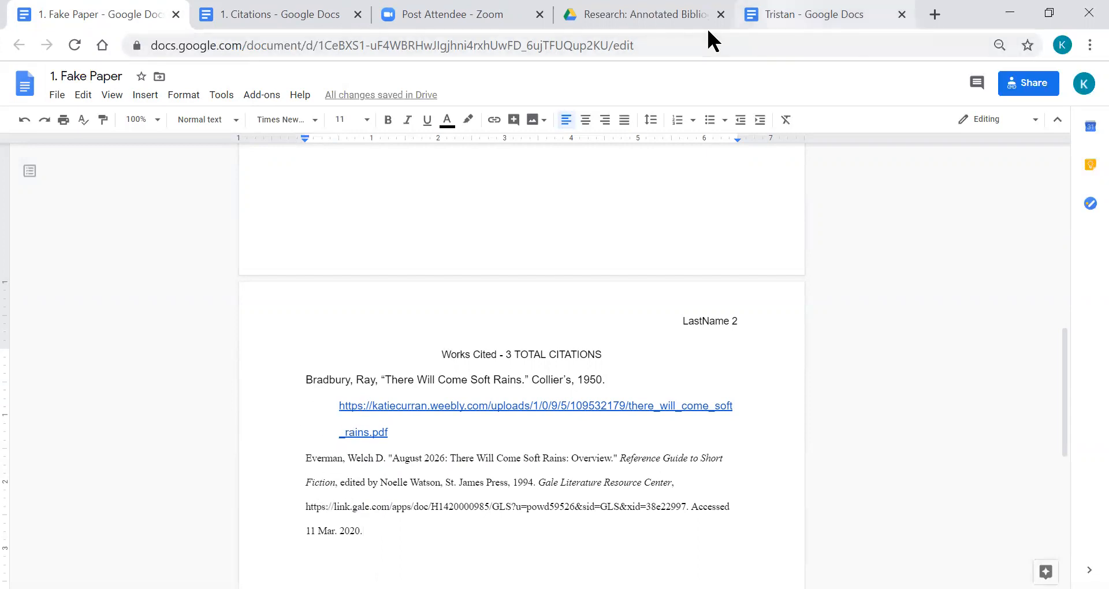
Copy the "Critical Essay on 'There Will Come Soft Rains'" citation from the annotated bibliography and paste it below the last citation in "1. Fake Paper".
click(751, 20)
scroll(506, 391, down, 20)
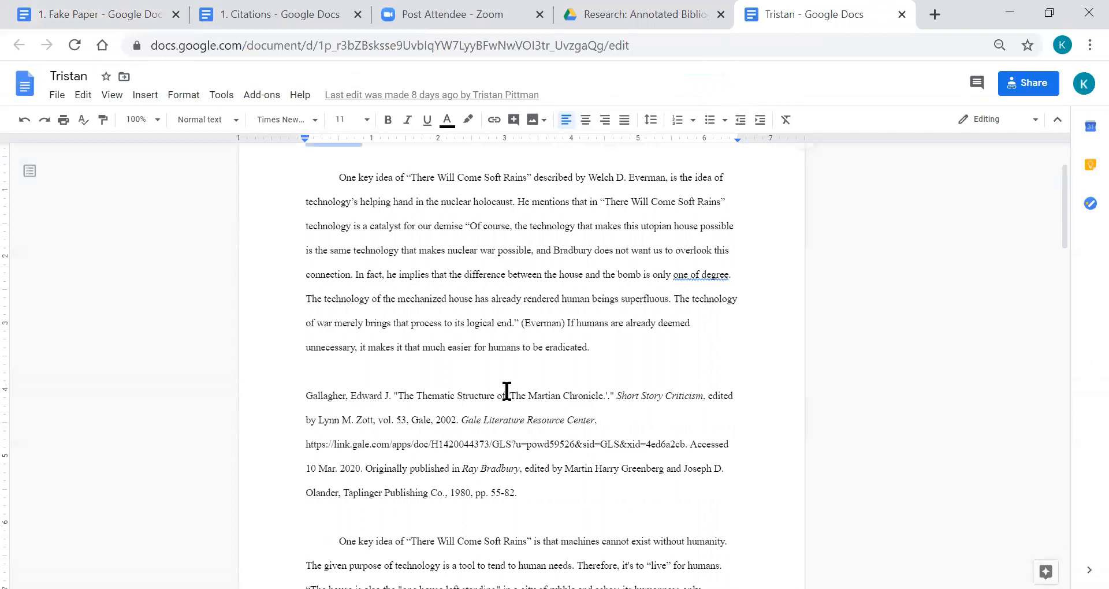
scroll(507, 391, up, 2)
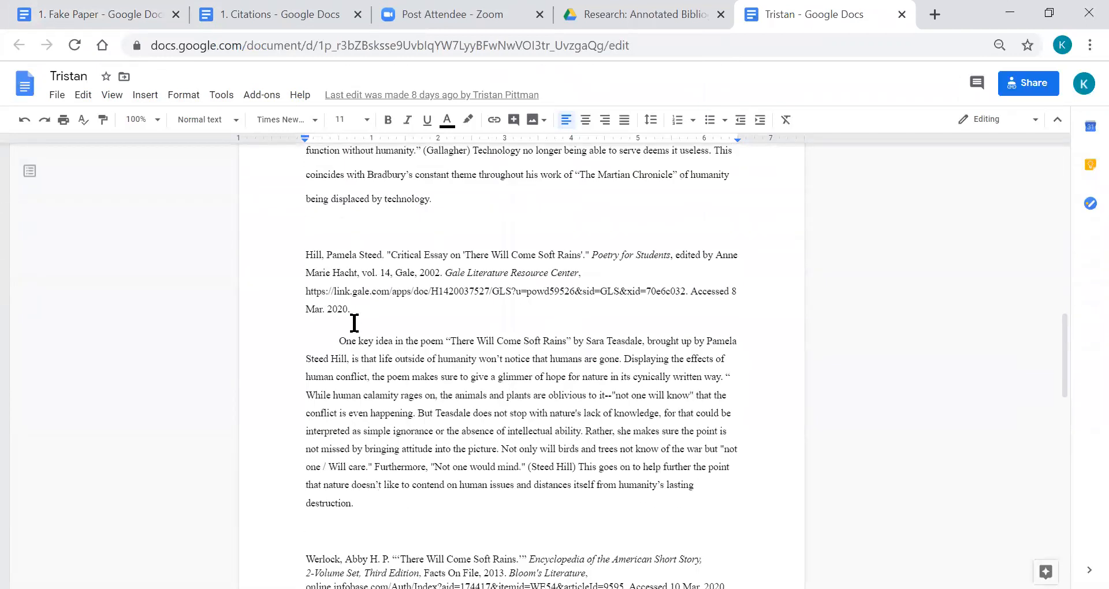
drag(353, 312, 304, 257)
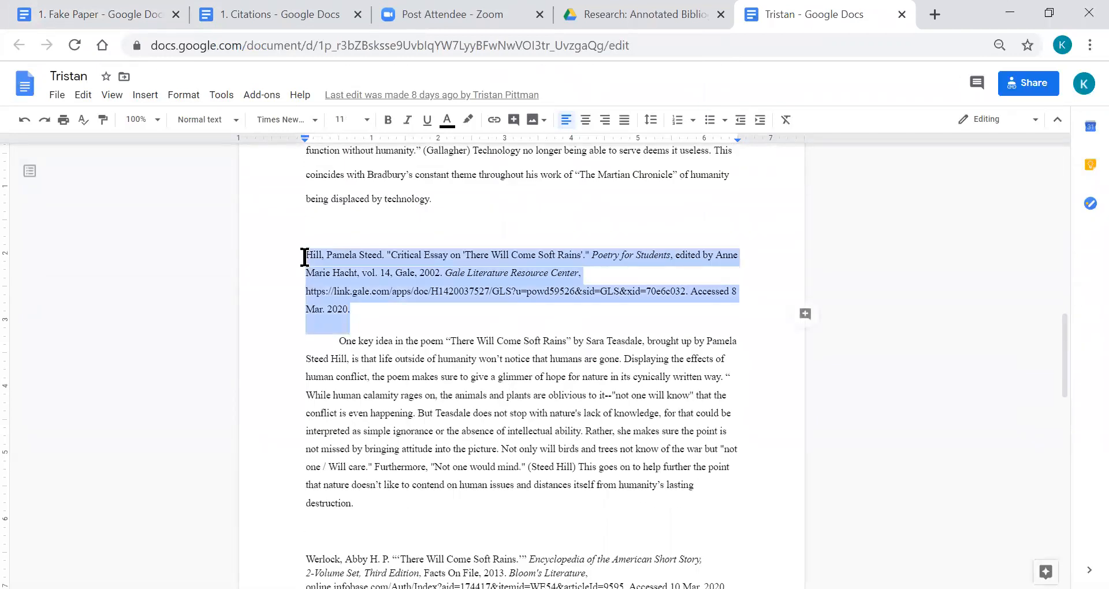
right_click(384, 282)
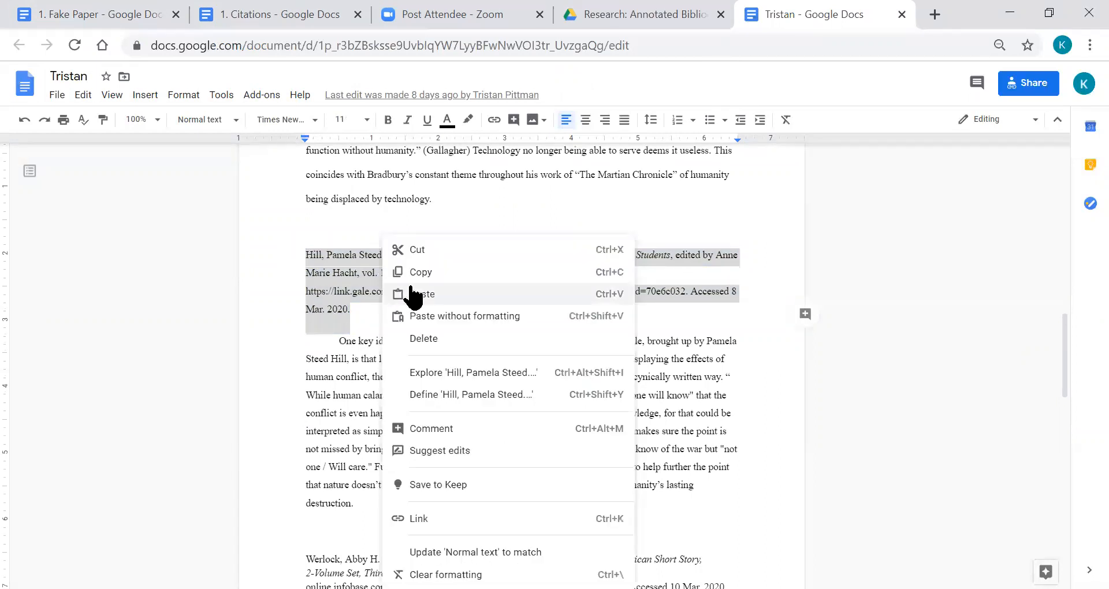
click(409, 272)
click(124, 16)
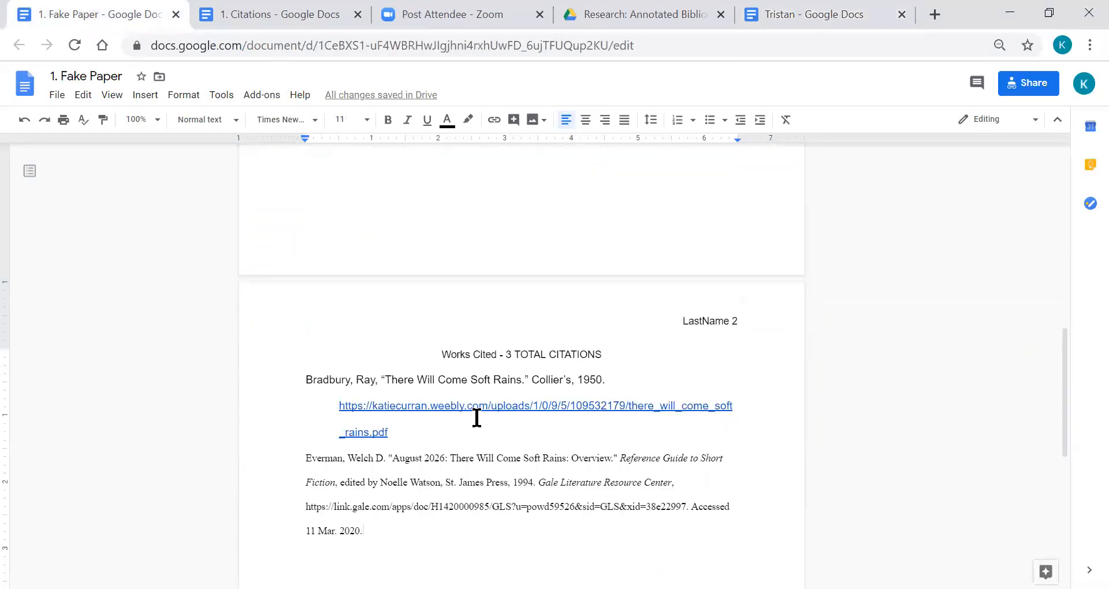
click(375, 533)
key(Return)
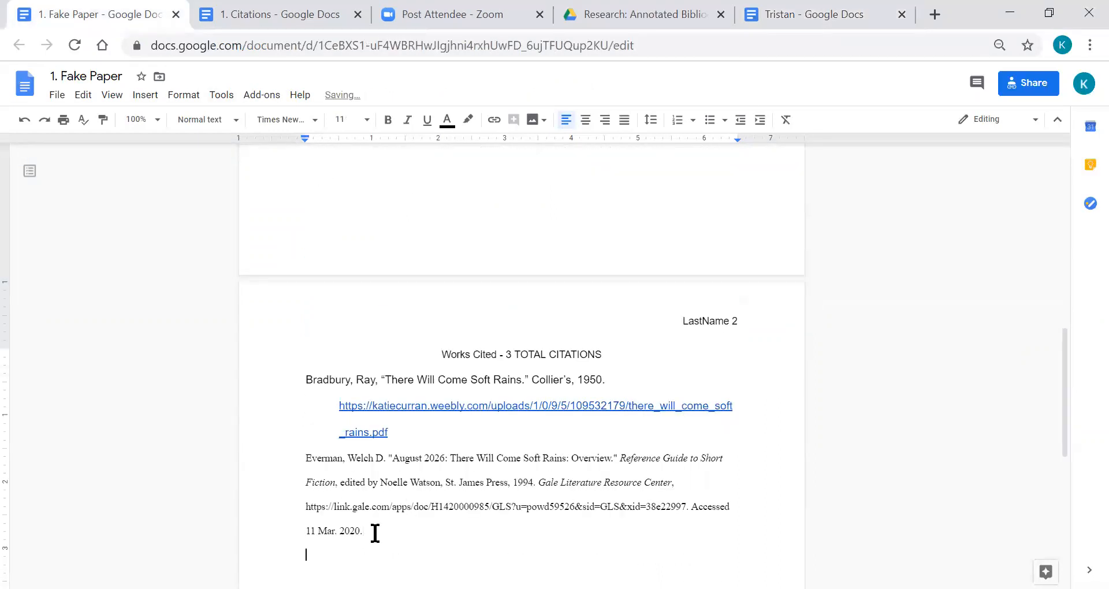
right_click(335, 554)
click(399, 348)
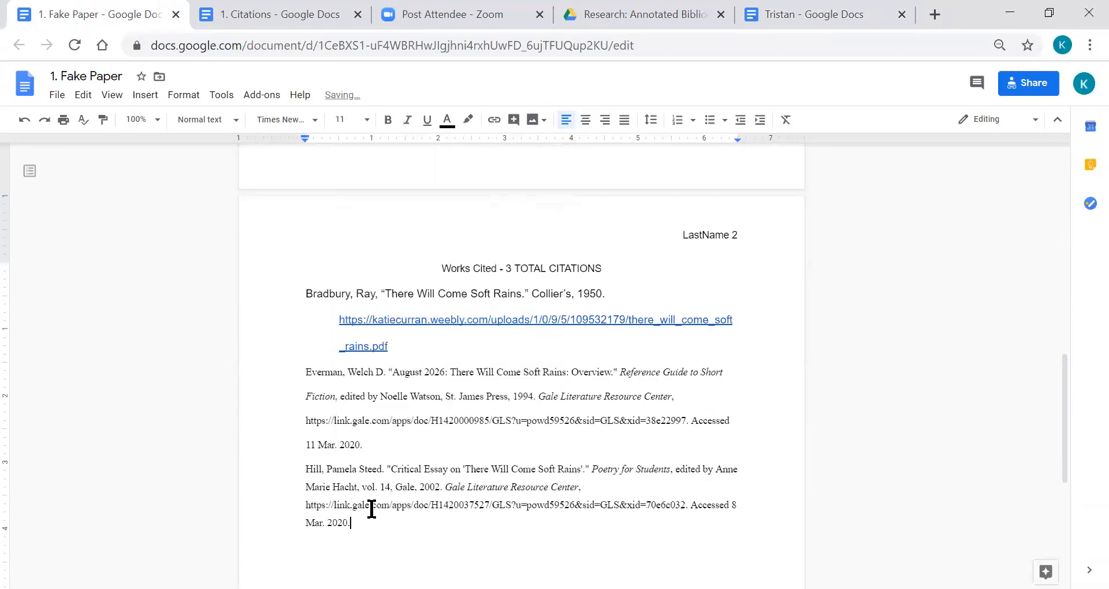
Delete the pasted "Critical Essay" citation and paste it again on its own lines above the "August 2026" citation.
click(371, 526)
triple_click(297, 487)
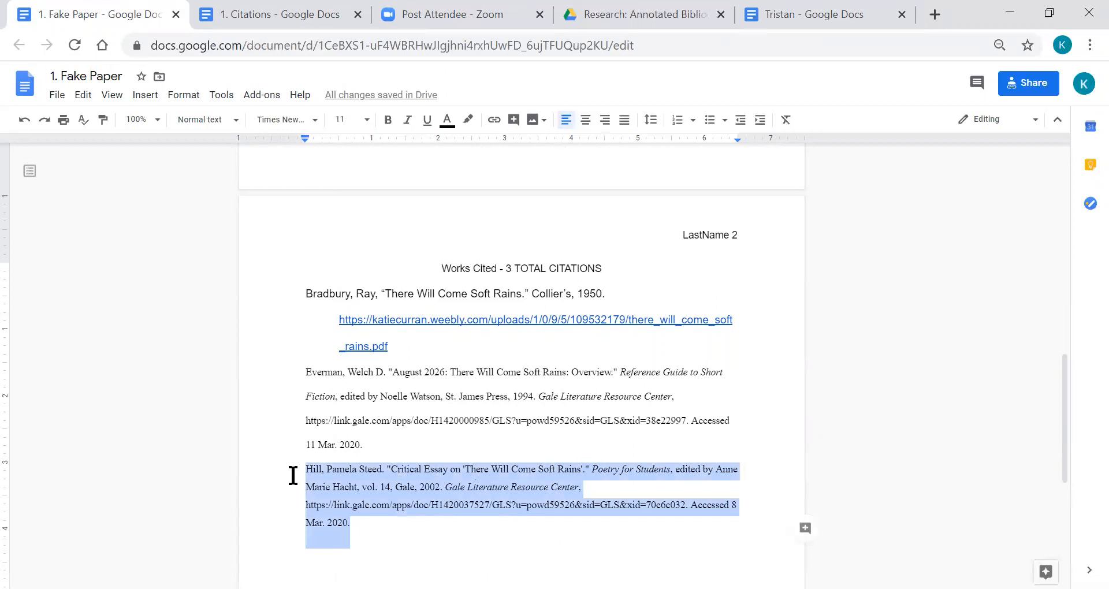
key(BackSpace)
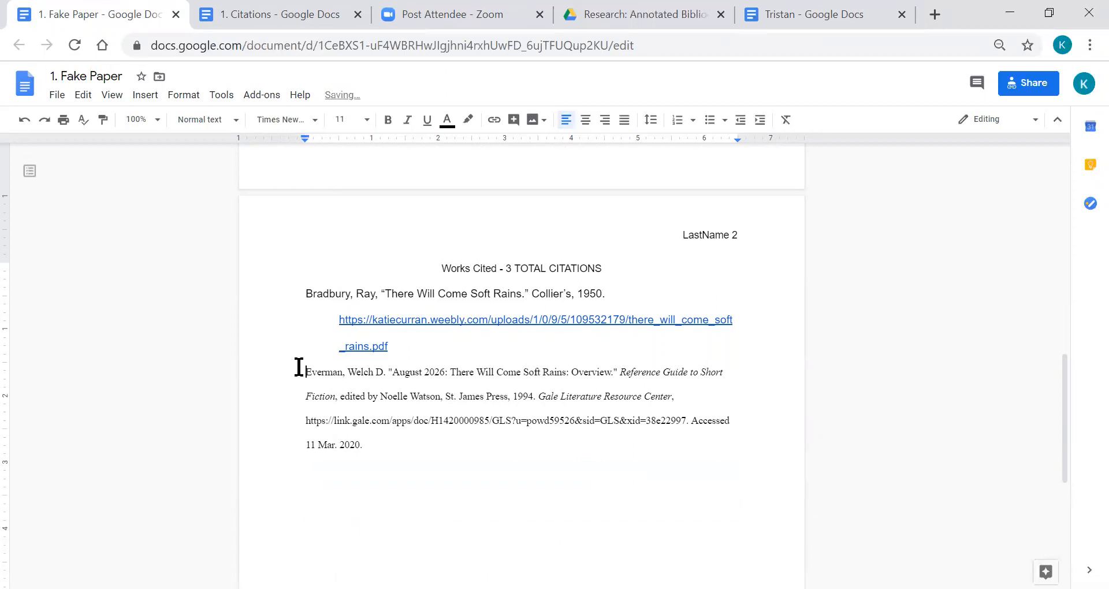
right_click(300, 378)
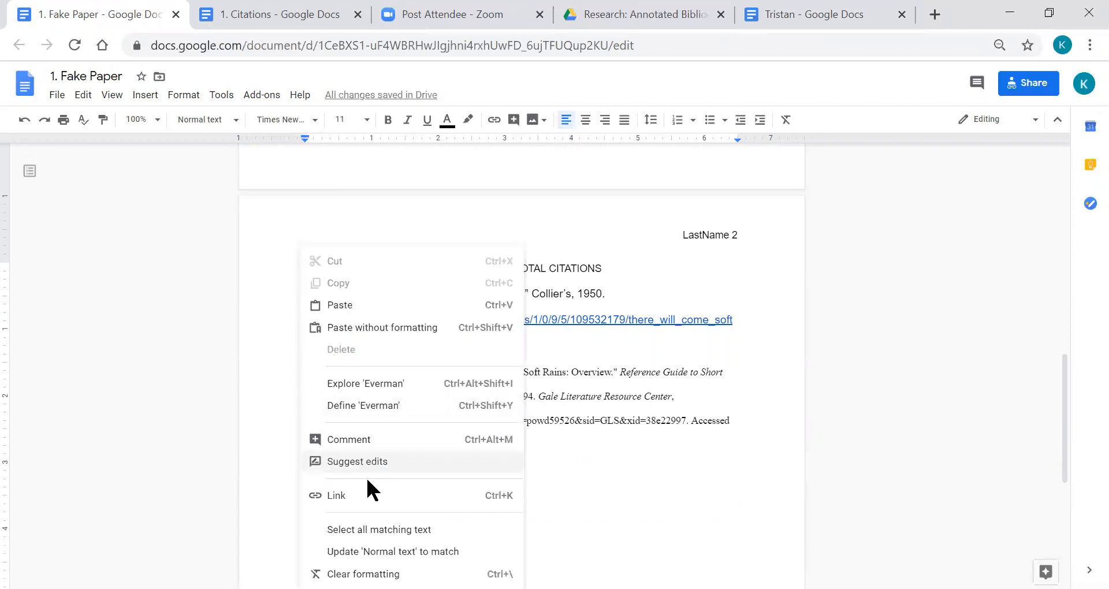
click(340, 304)
key(Return)
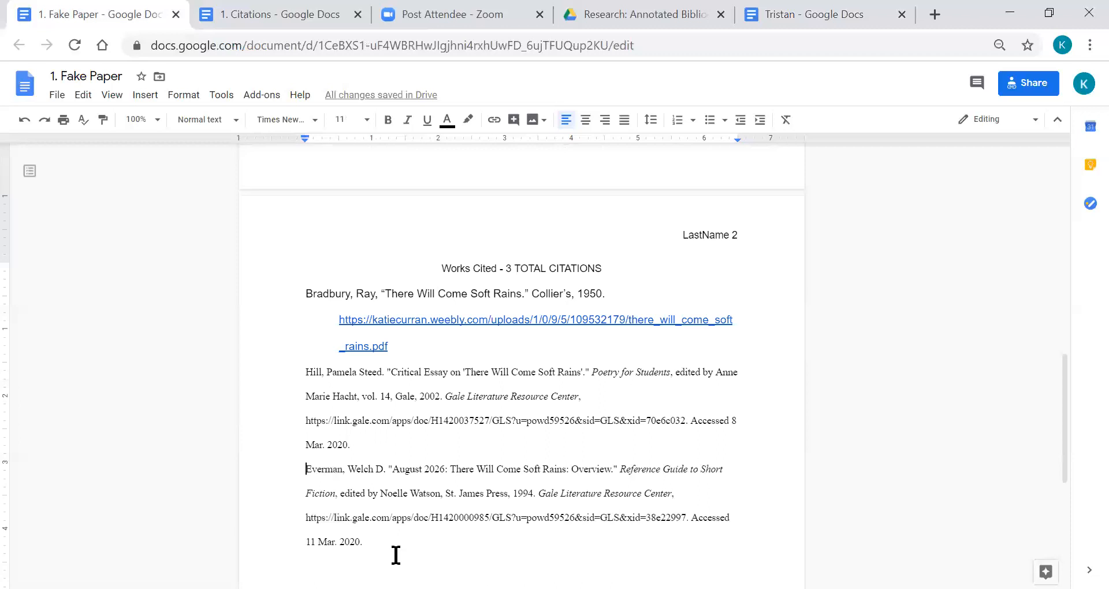
Try selecting the Works Cited entries and then the entire document, and clear the selection.
drag(404, 550, 290, 286)
click(343, 446)
click(380, 541)
key(ctrl+a)
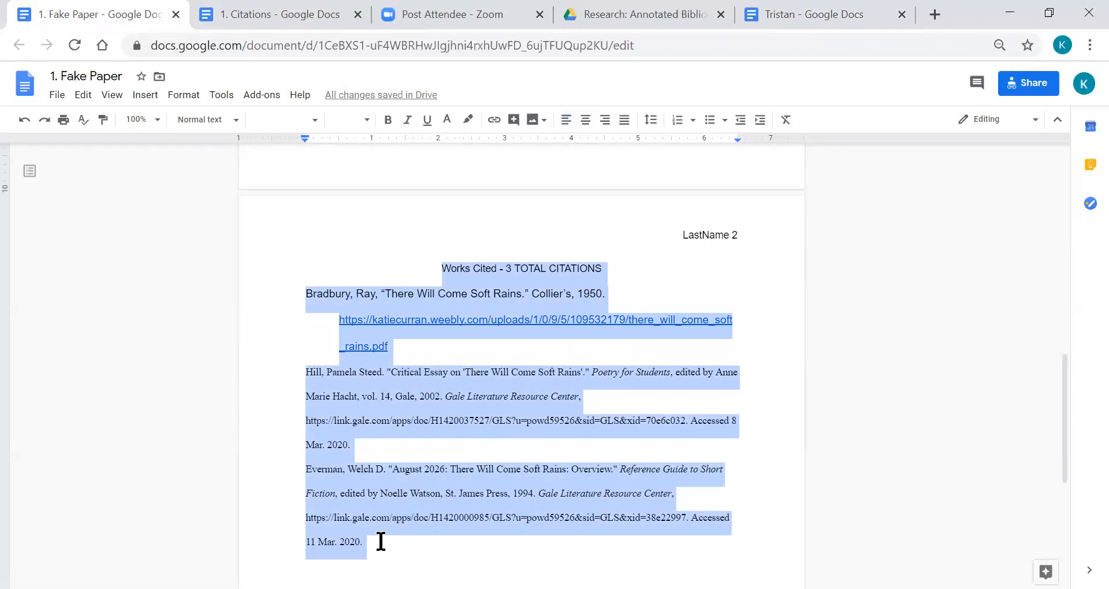
click(611, 268)
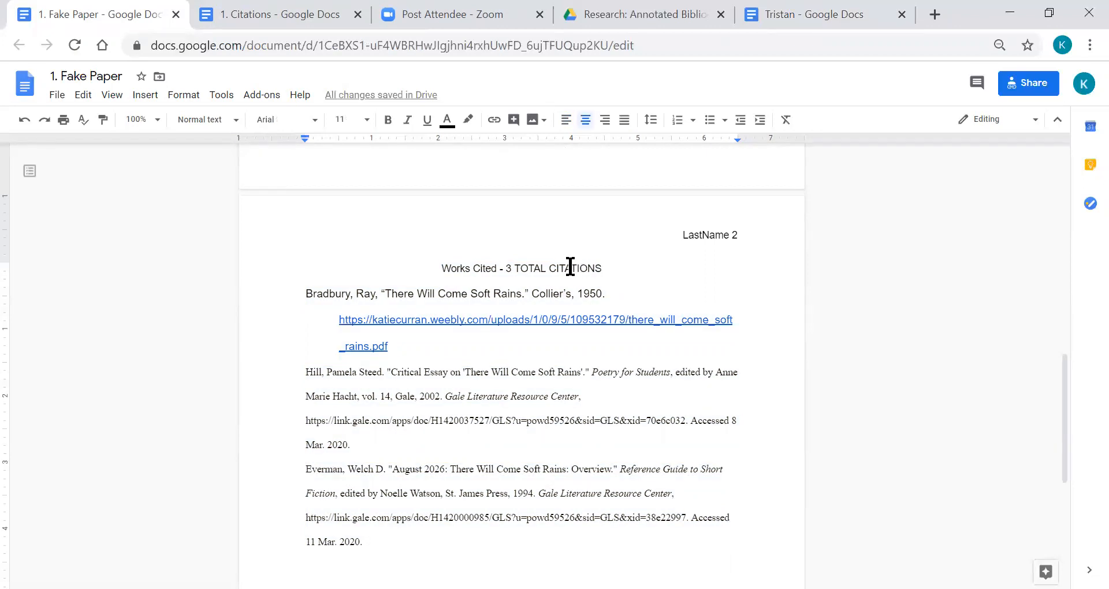
Add the comment "CTRL + A highlights whole paper" to the word "CITATIONS" in the Works Cited title.
double_click(570, 268)
click(806, 274)
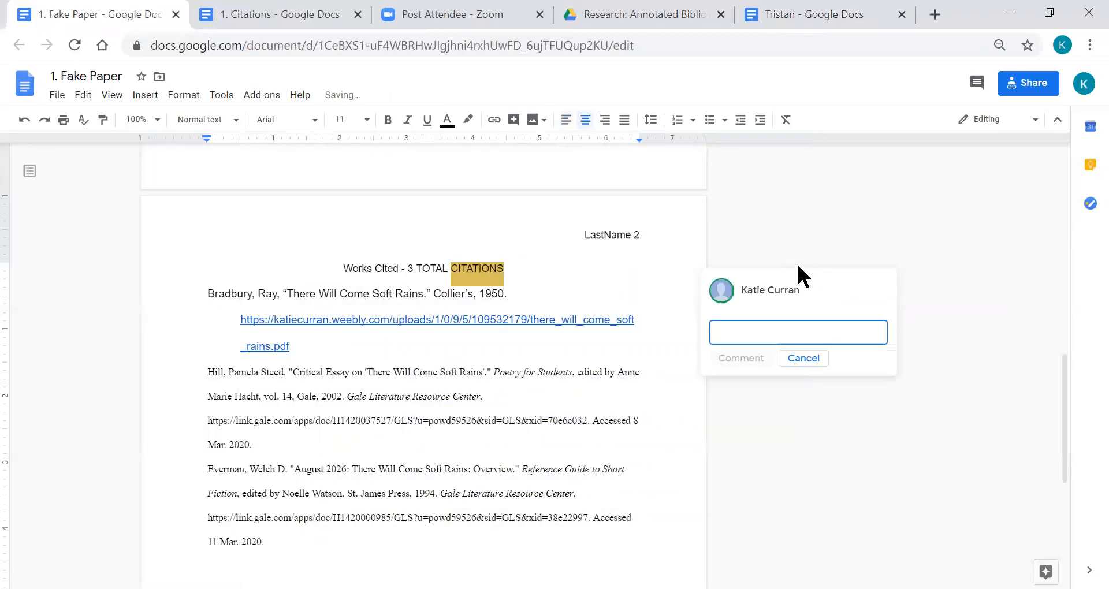
text(cTRL)
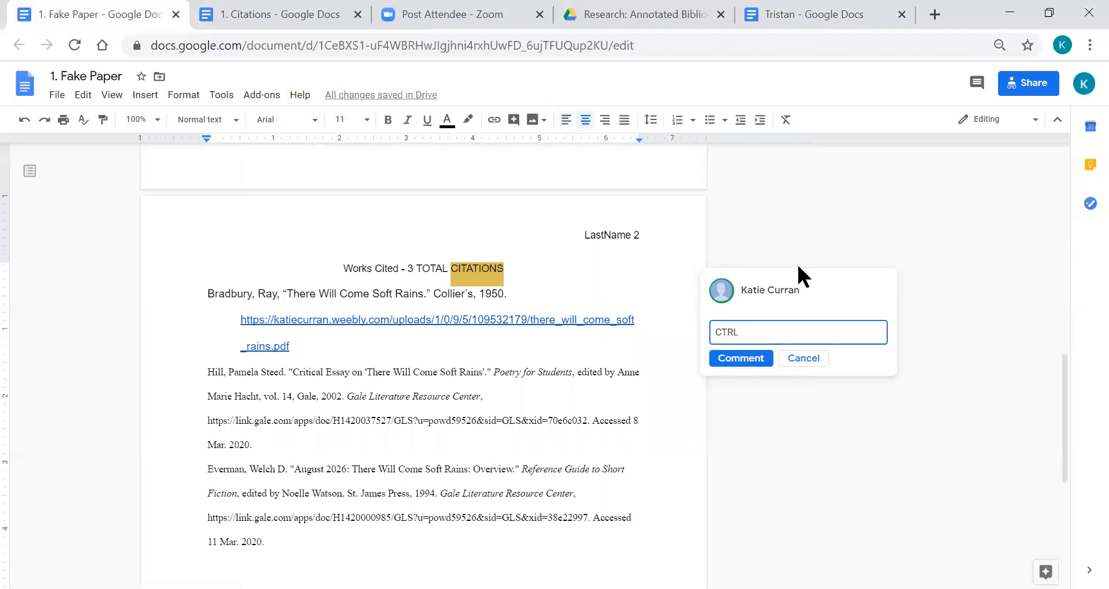
text( A)
key(BackSpace)
text(+)
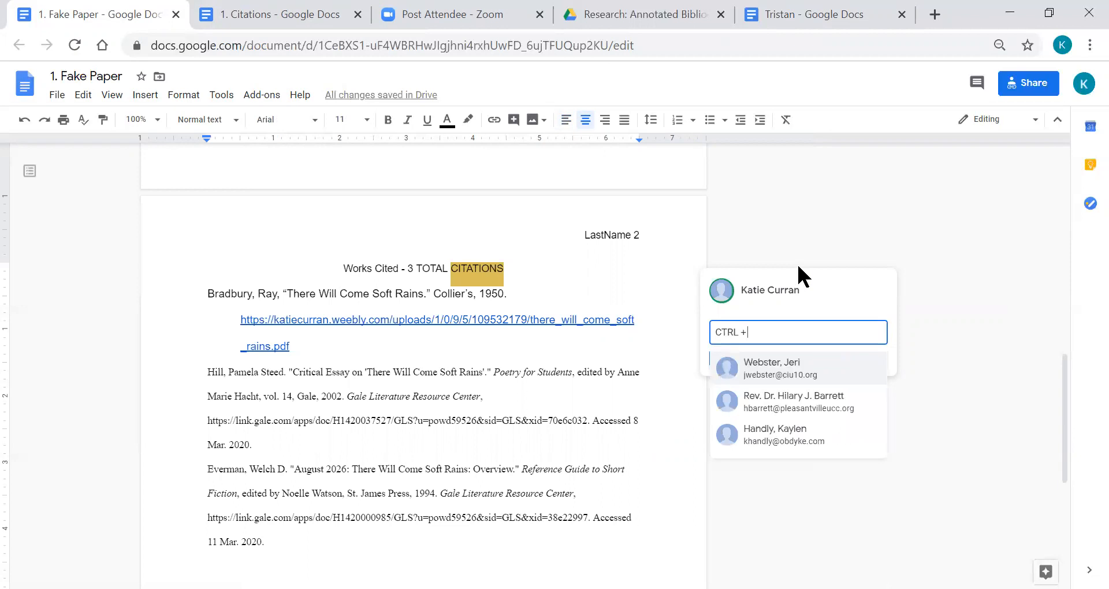
text( A highlights whole paper)
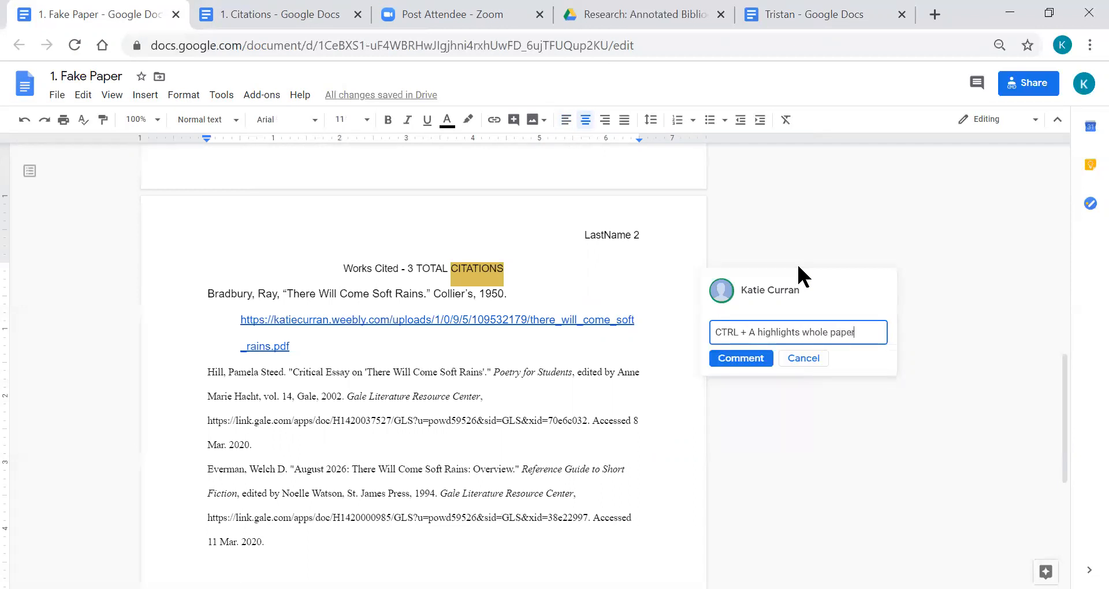
click(738, 360)
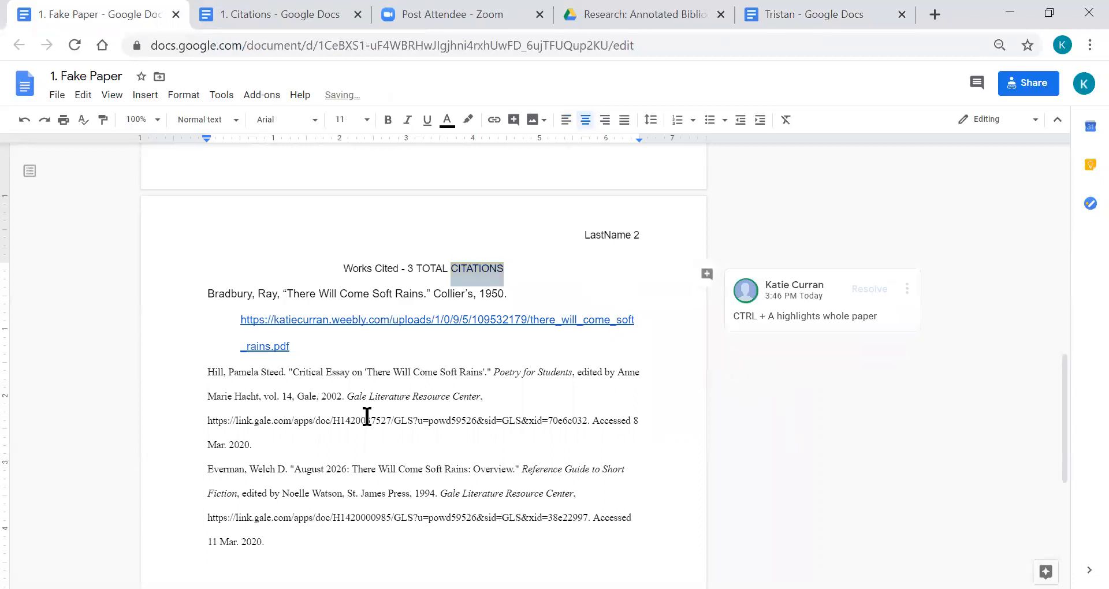
Format the text of the whole document as Arial, size 12.
click(297, 520)
key(ctrl+a)
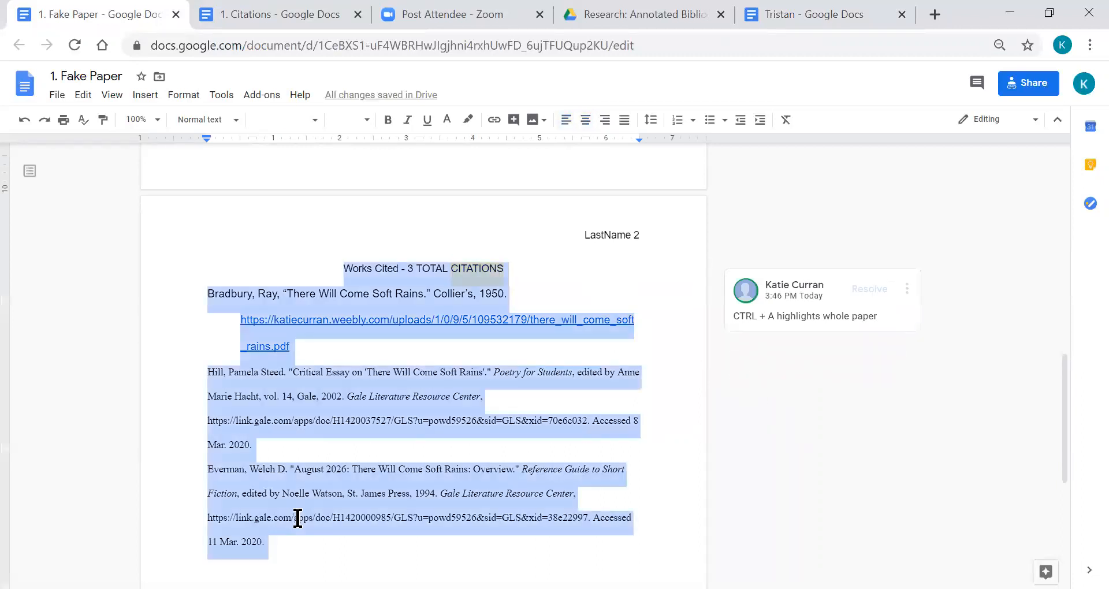
click(315, 120)
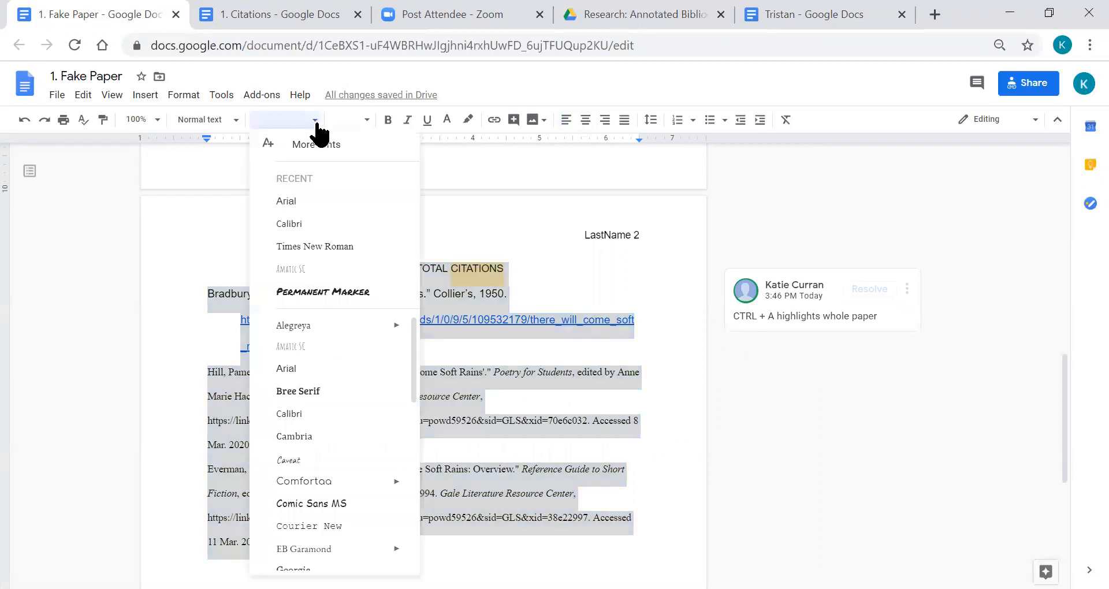
click(308, 202)
click(367, 120)
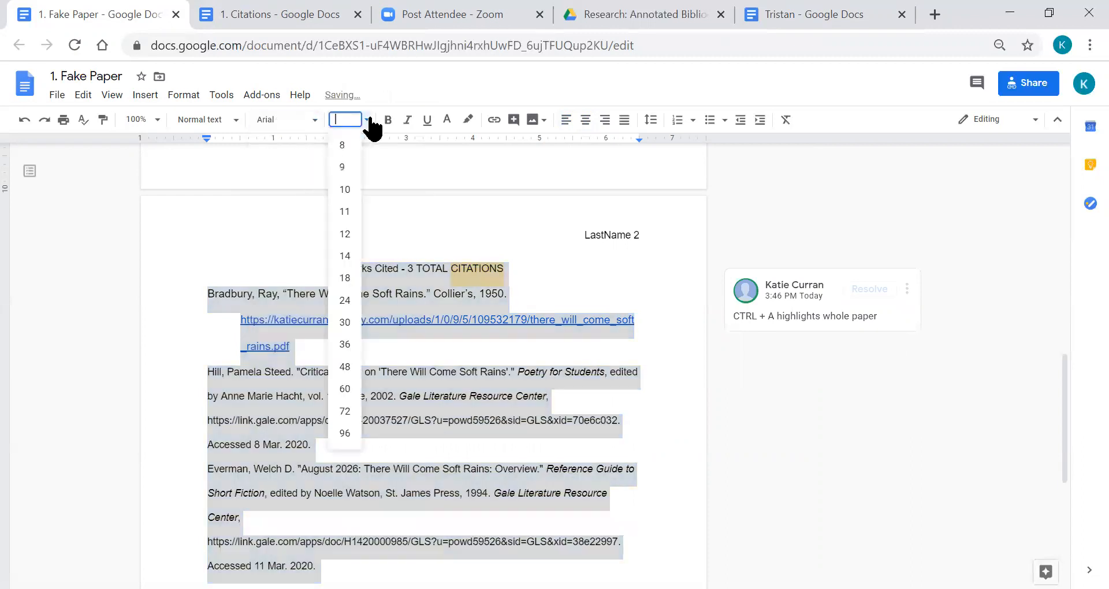
click(345, 234)
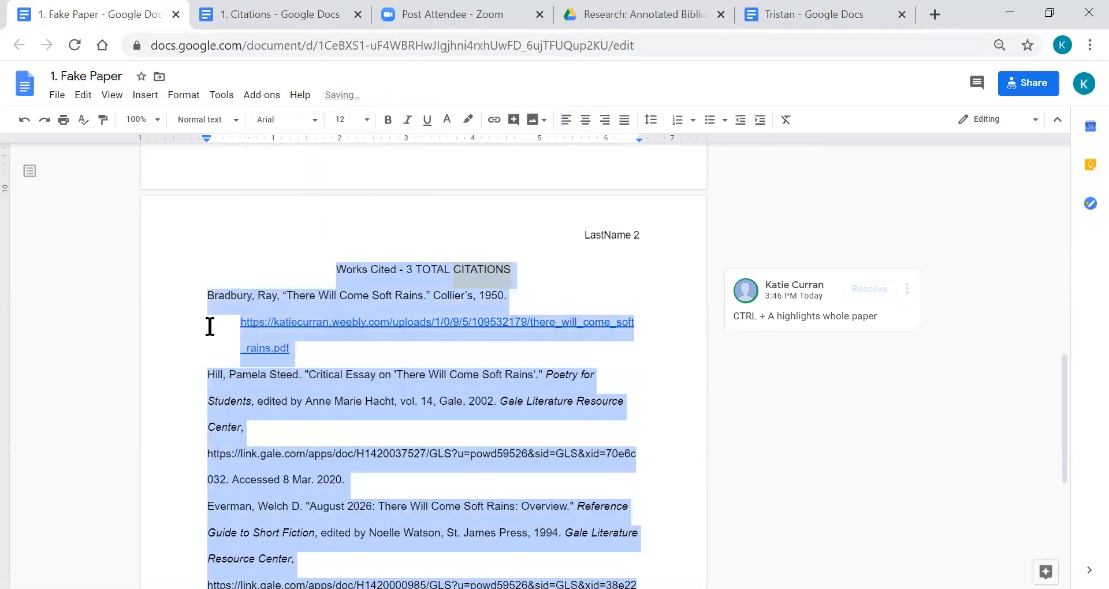
Set the whole document's text colour to black and its highlight colour to None.
click(448, 121)
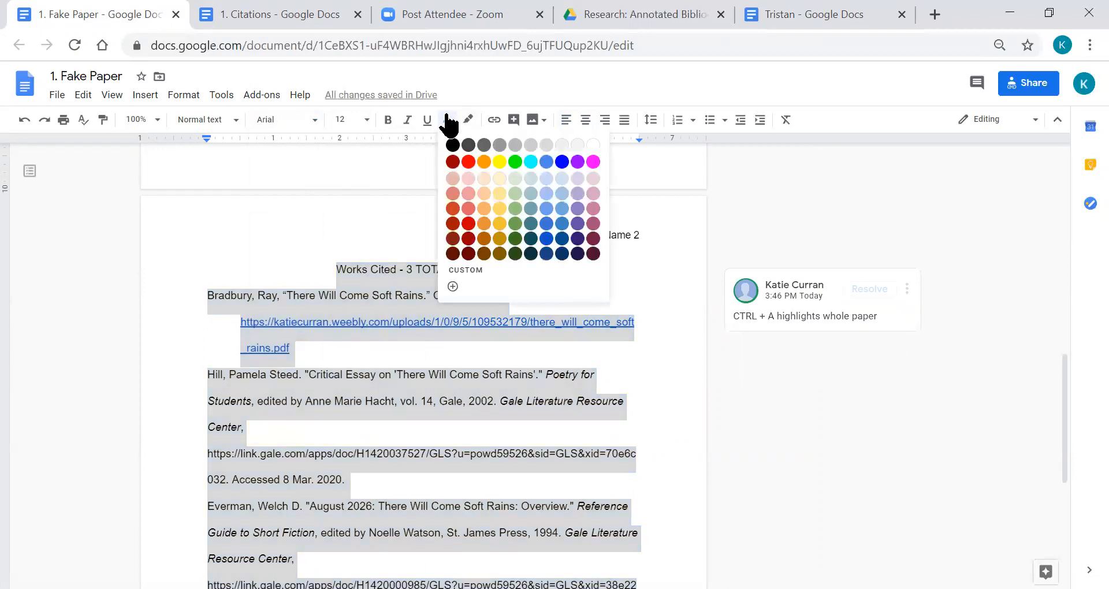
click(453, 145)
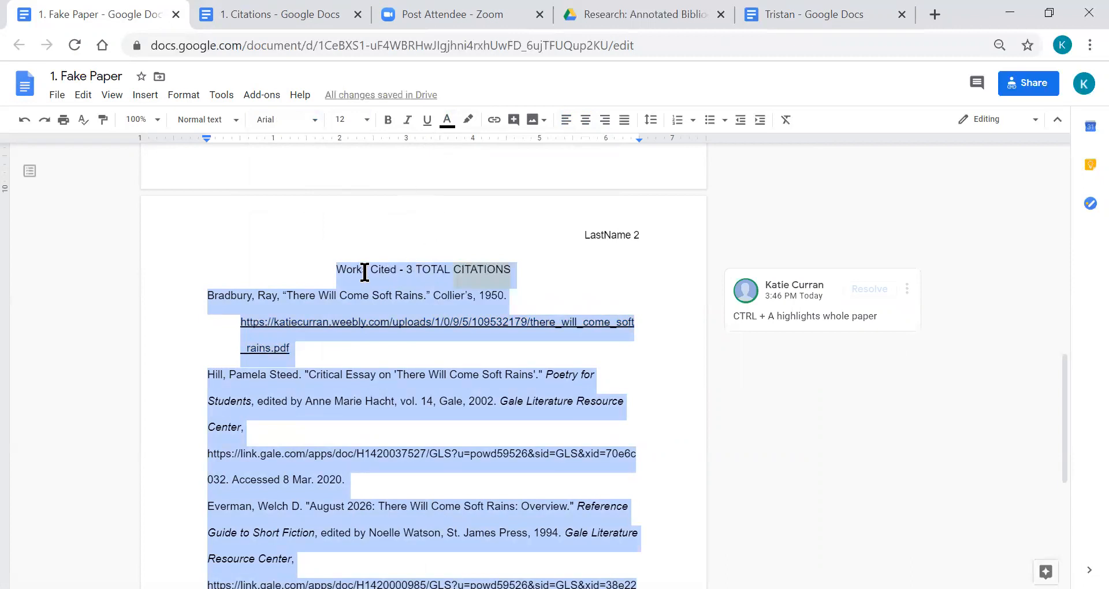
click(469, 121)
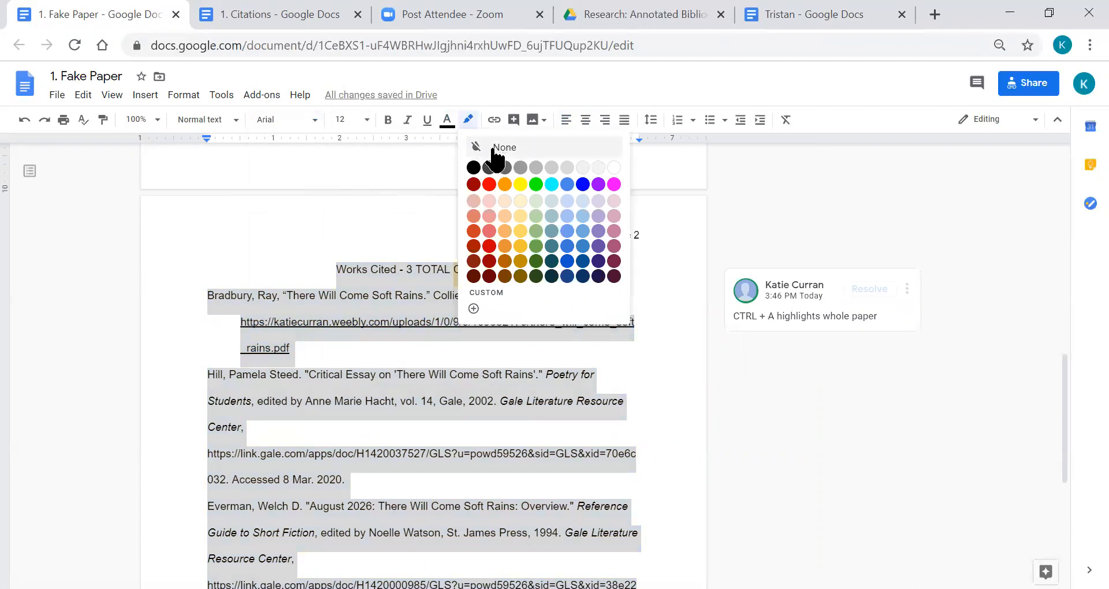
click(511, 151)
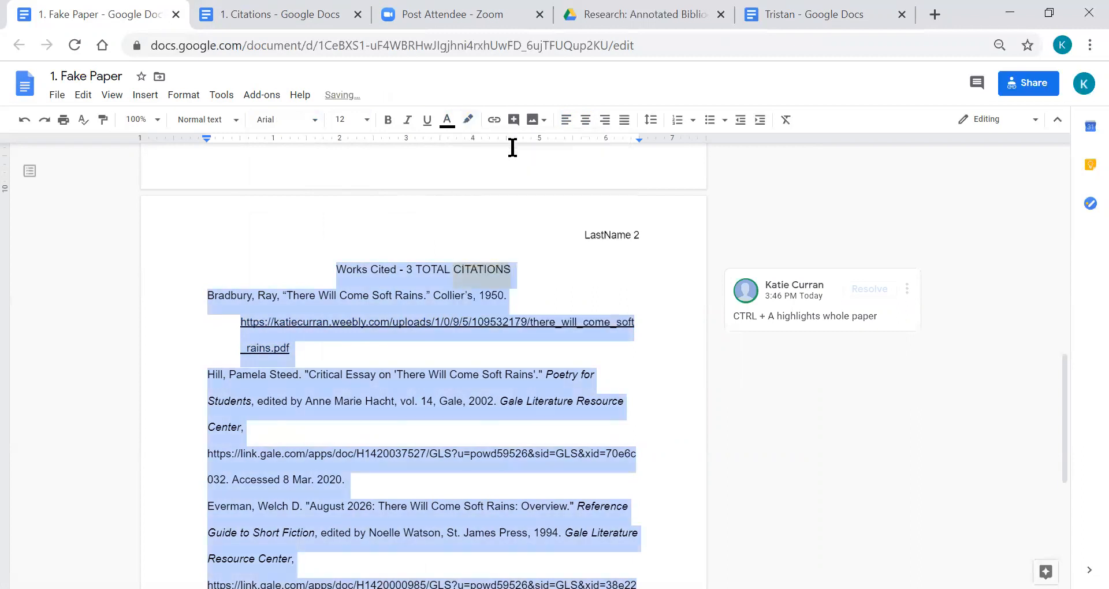
click(398, 270)
Move the left indent of all three Works Cited citations back to the page margin.
scroll(261, 285, down, 2)
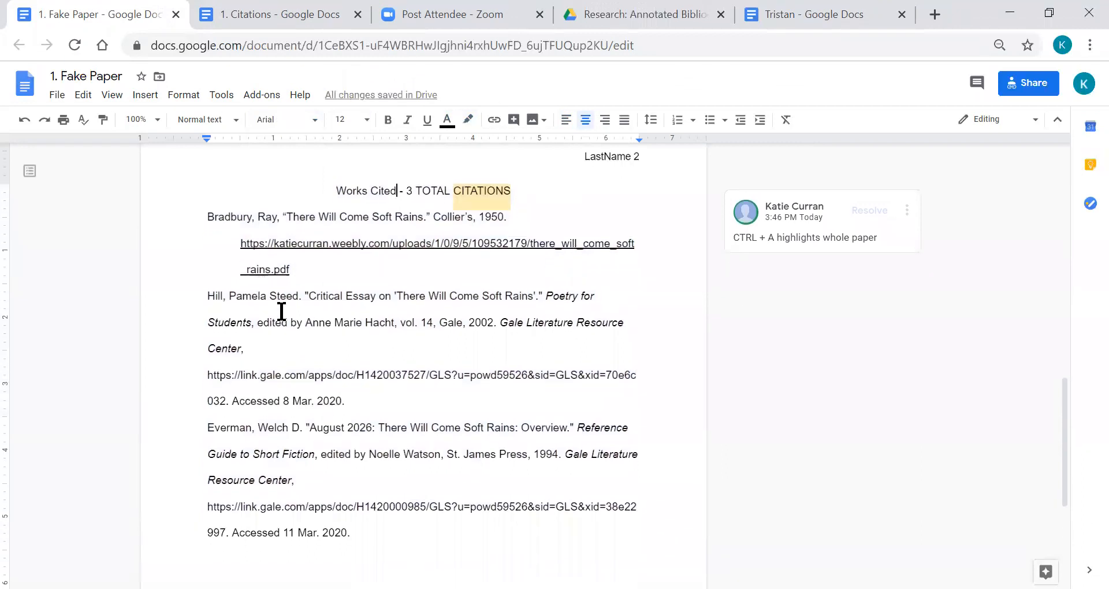
click(352, 529)
drag(403, 535, 177, 223)
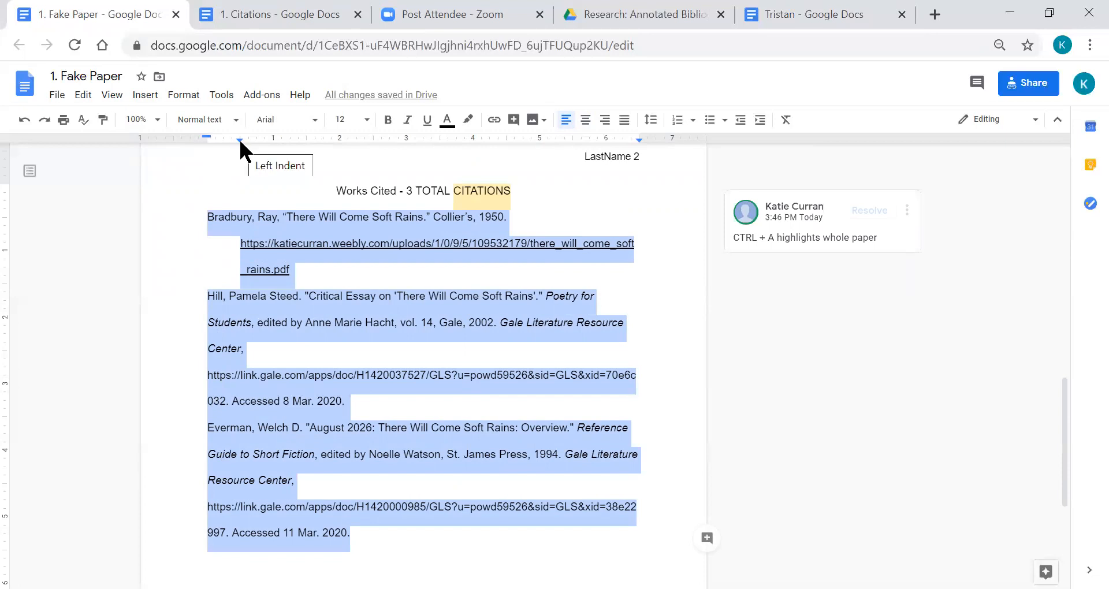
mouse_move(208, 135)
mouse_down()
mouse_move(238, 138)
mouse_move(206, 138)
mouse_up()
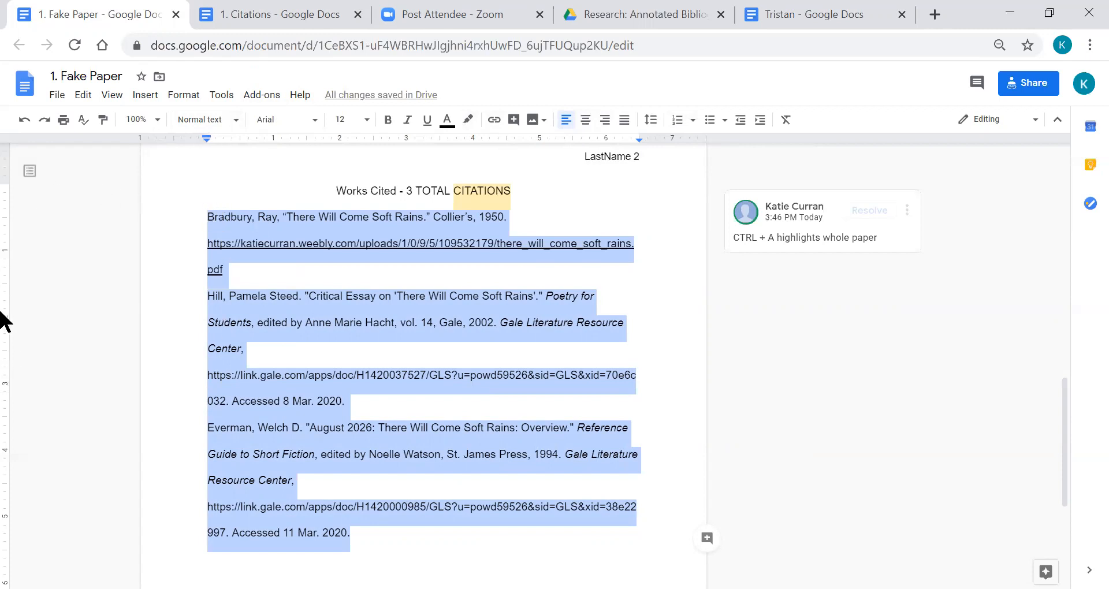
click(218, 203)
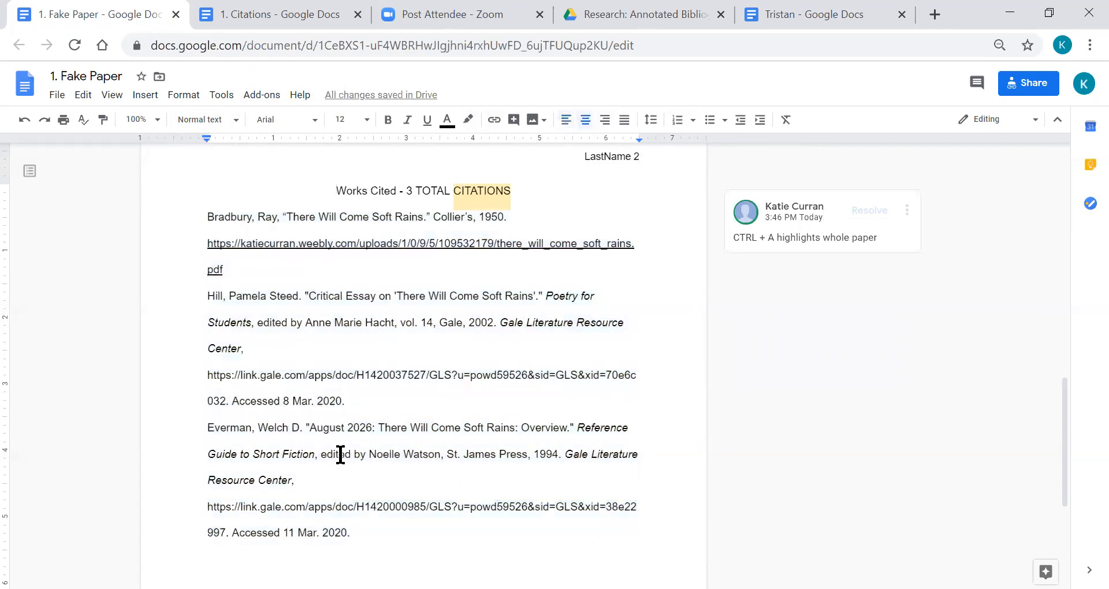
Indent all lines of the three Works Cited citations to the half-inch mark.
double_click(359, 528)
drag(359, 529, 200, 229)
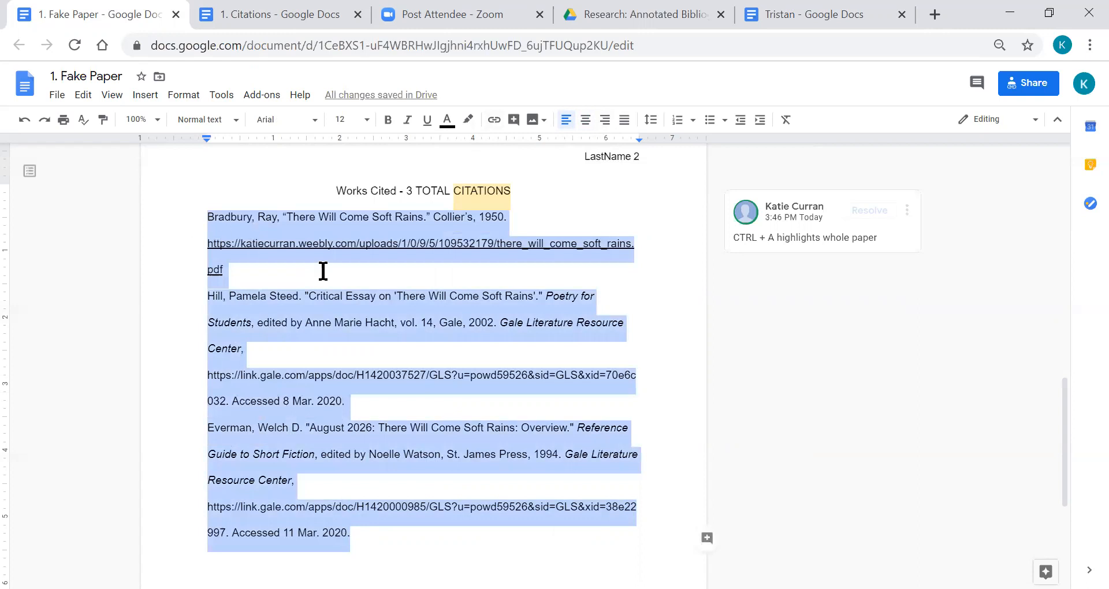
drag(204, 141, 236, 139)
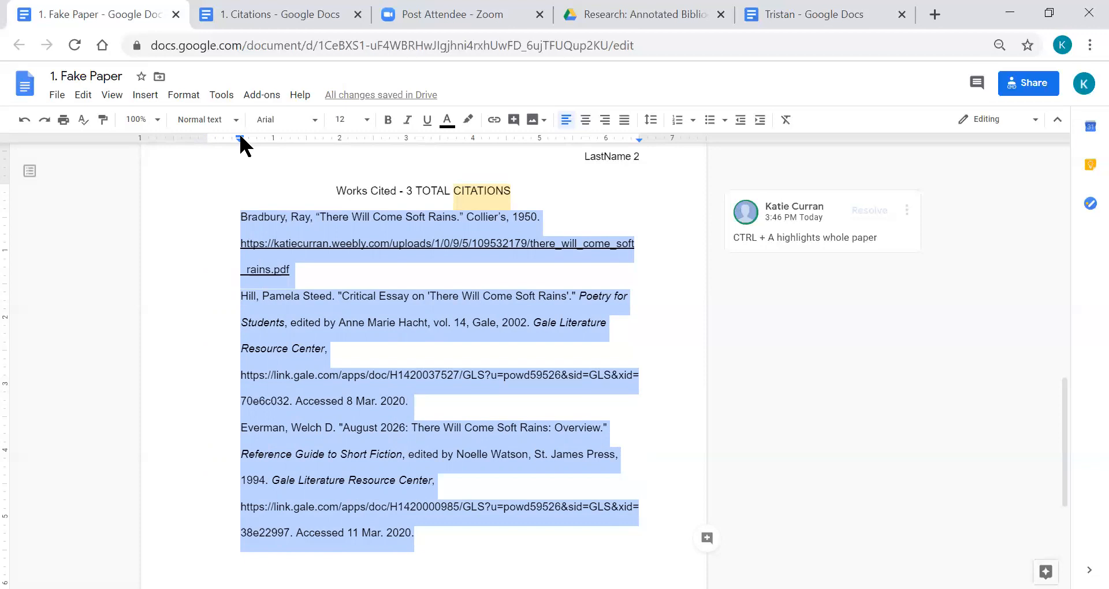
Try a hanging indent on the three citations by returning only their first-line indent to the page margin, and undo it.
drag(239, 137, 205, 137)
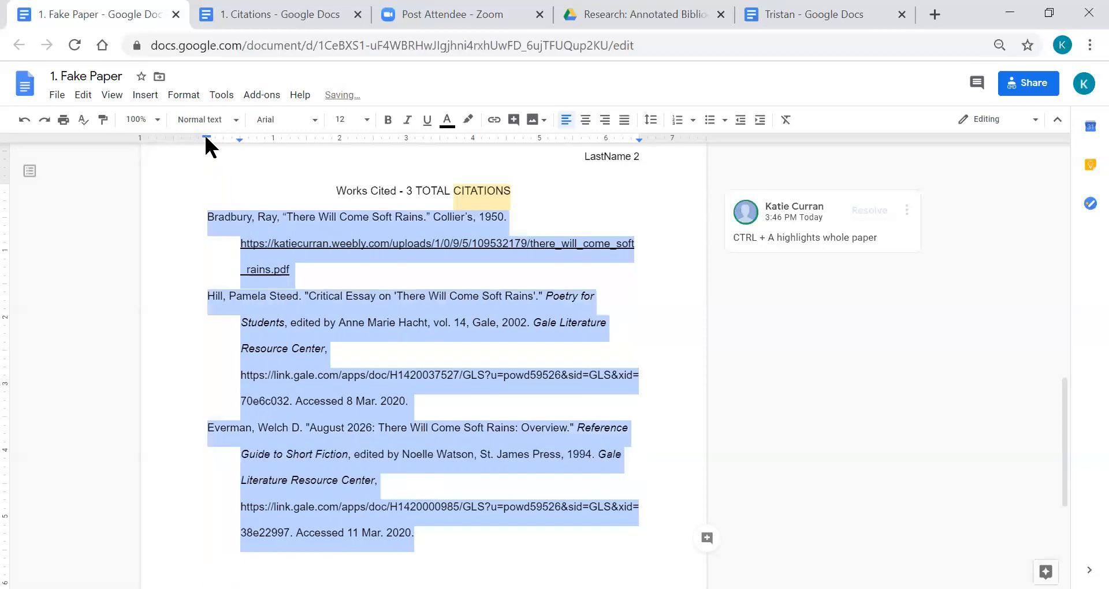
click(257, 217)
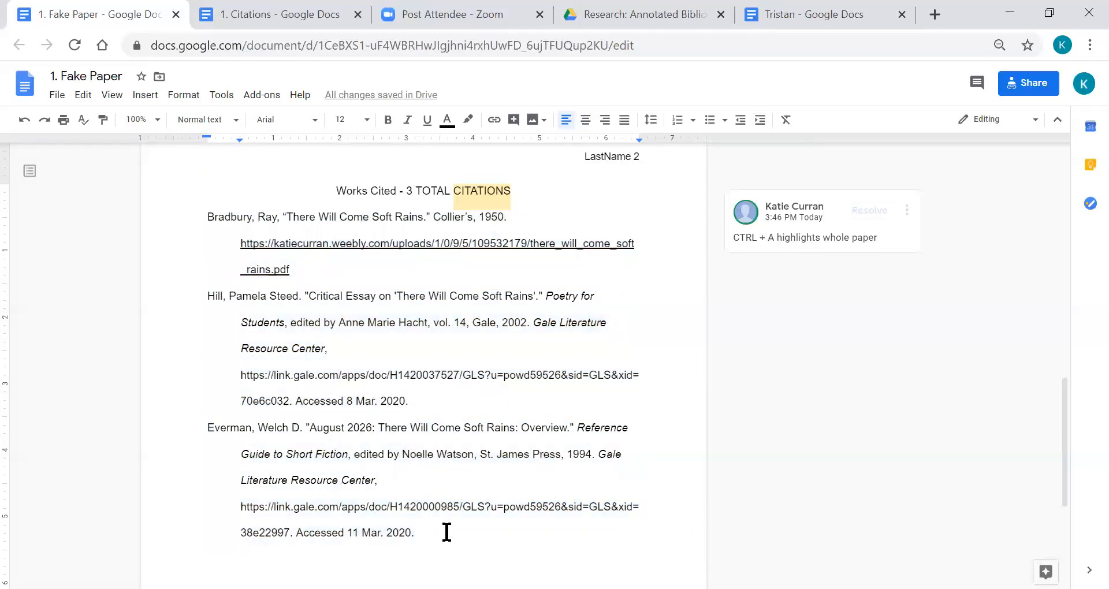
key(ctrl+z)
key(ctrl+z)
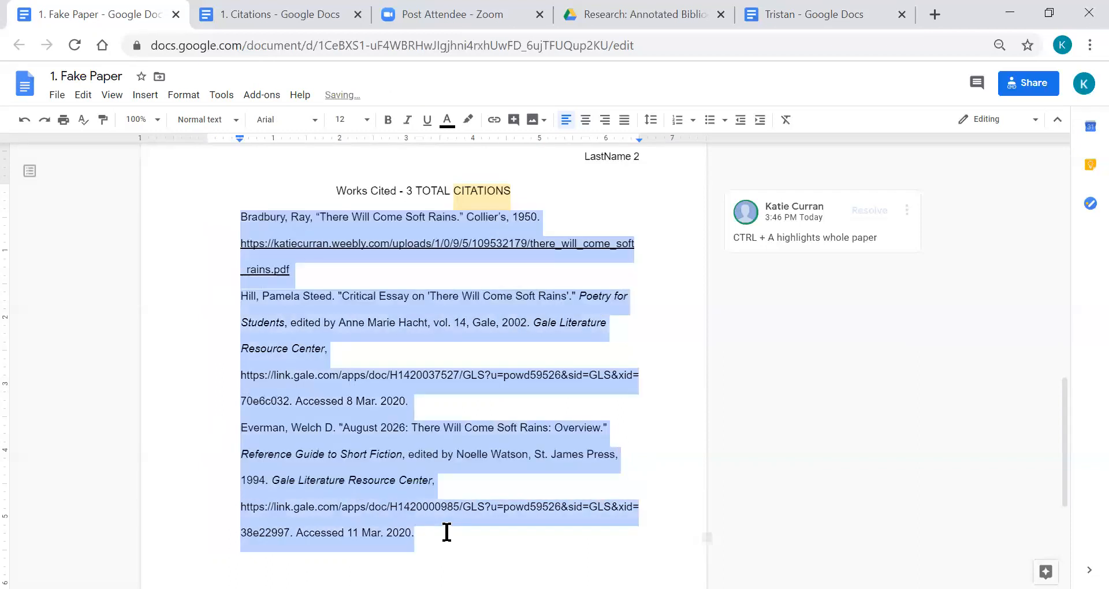
Apply a half-inch hanging indent to all three Works Cited citations, with their first lines at the page margin.
click(426, 532)
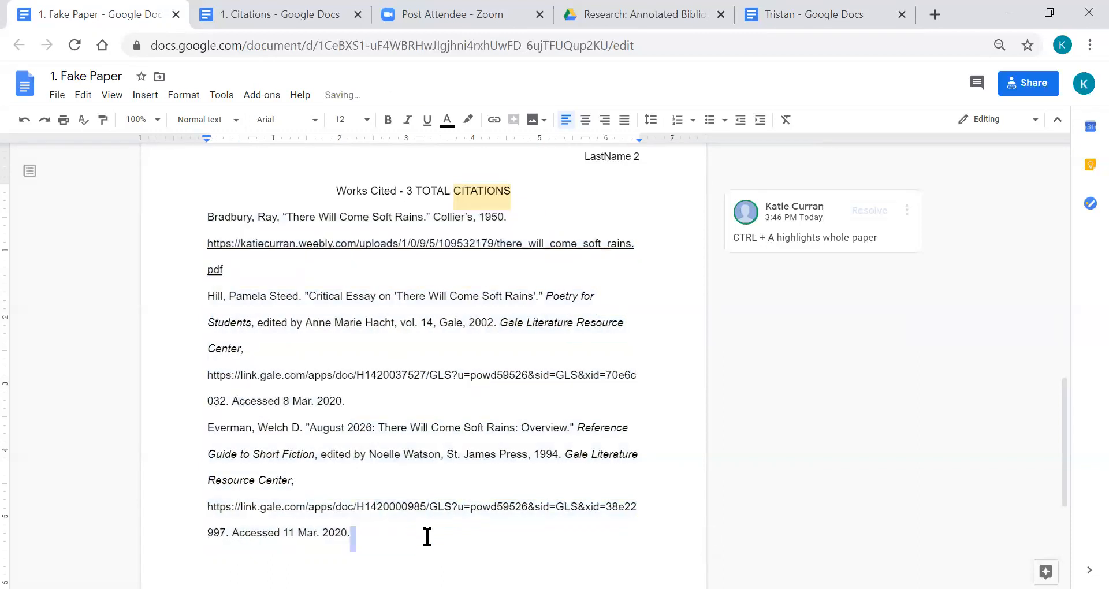
shift+click(208, 219)
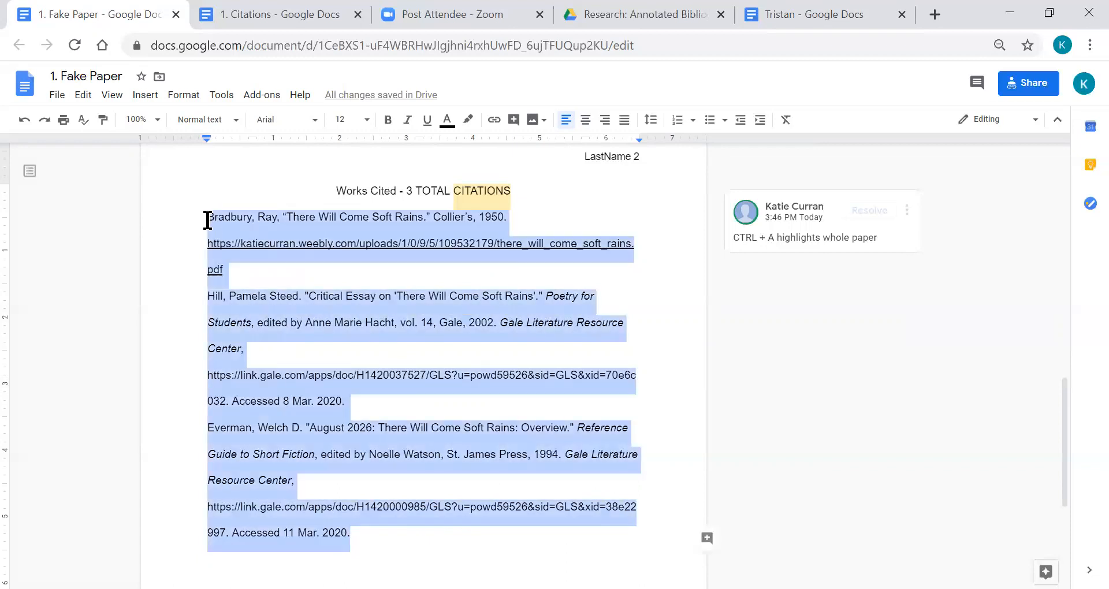
drag(205, 138, 238, 138)
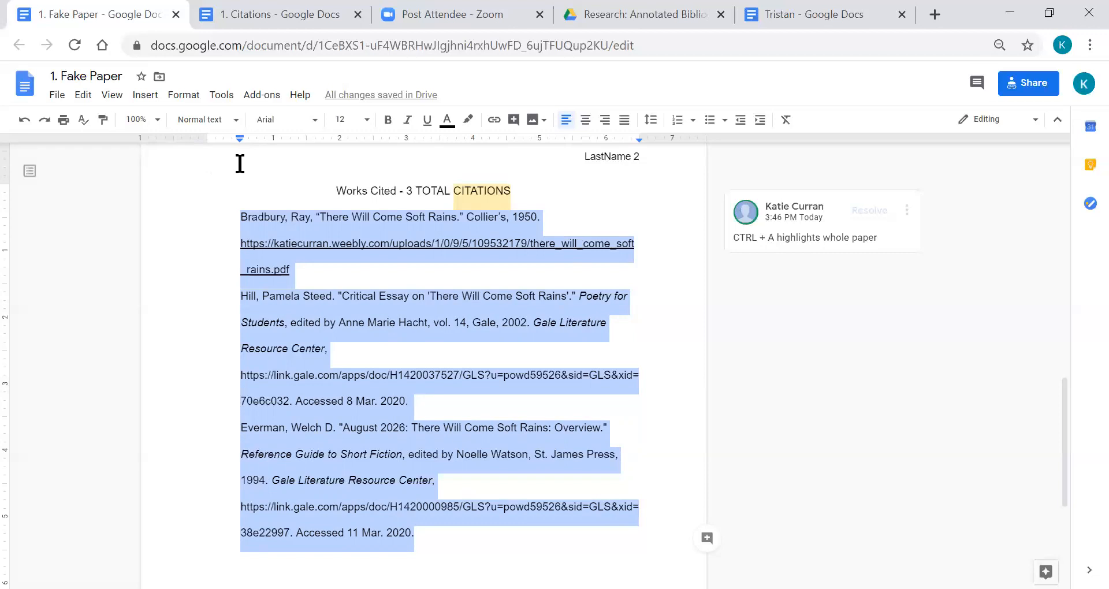
drag(238, 137, 204, 137)
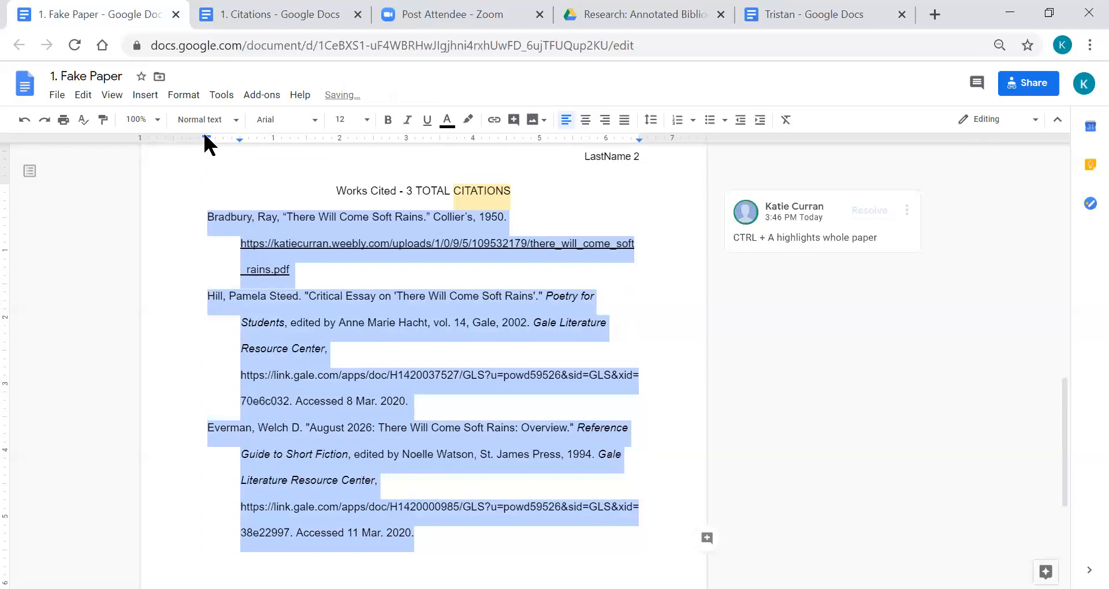
click(230, 347)
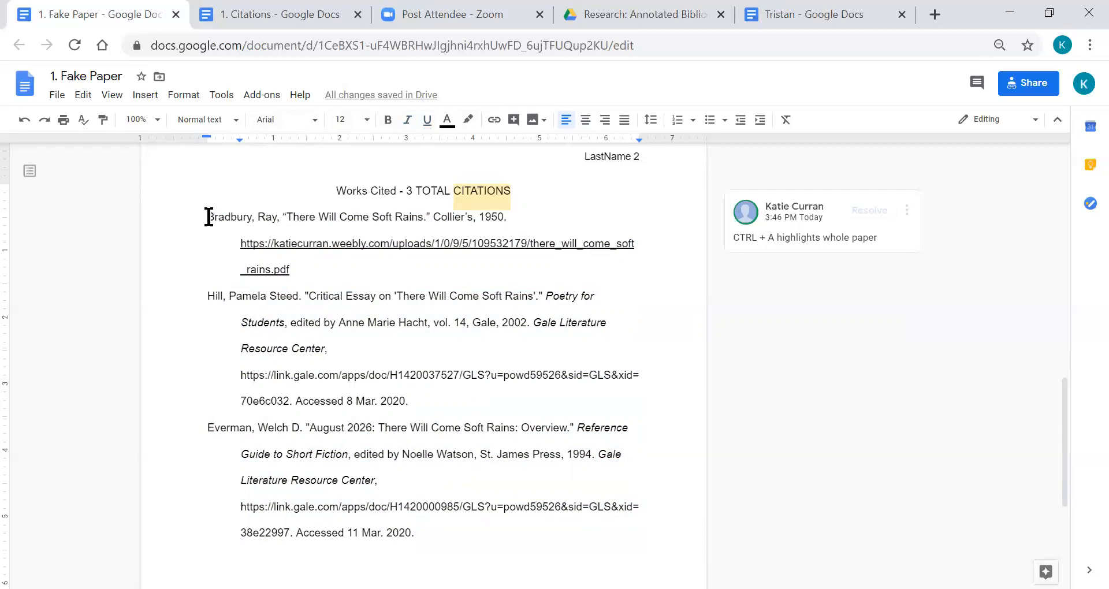
Move the "Critical Essay on 'There Will Come Soft Rains'" citation to the end of the Works Cited list and delete the blank line left behind.
drag(434, 392, 205, 297)
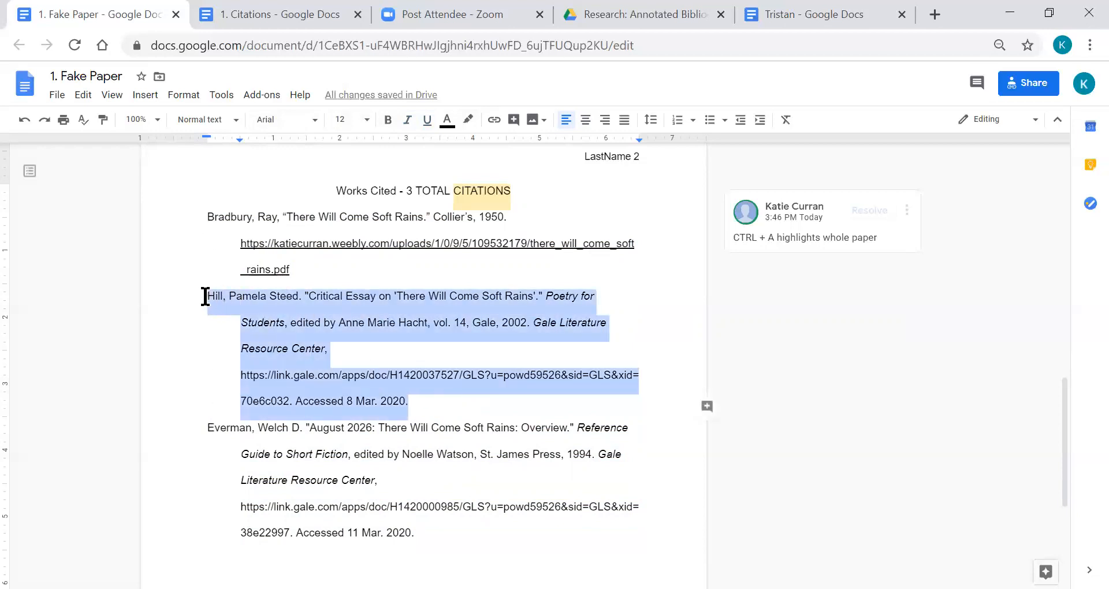
right_click(310, 323)
click(358, 271)
key(ctrl+x)
click(497, 440)
key(Return)
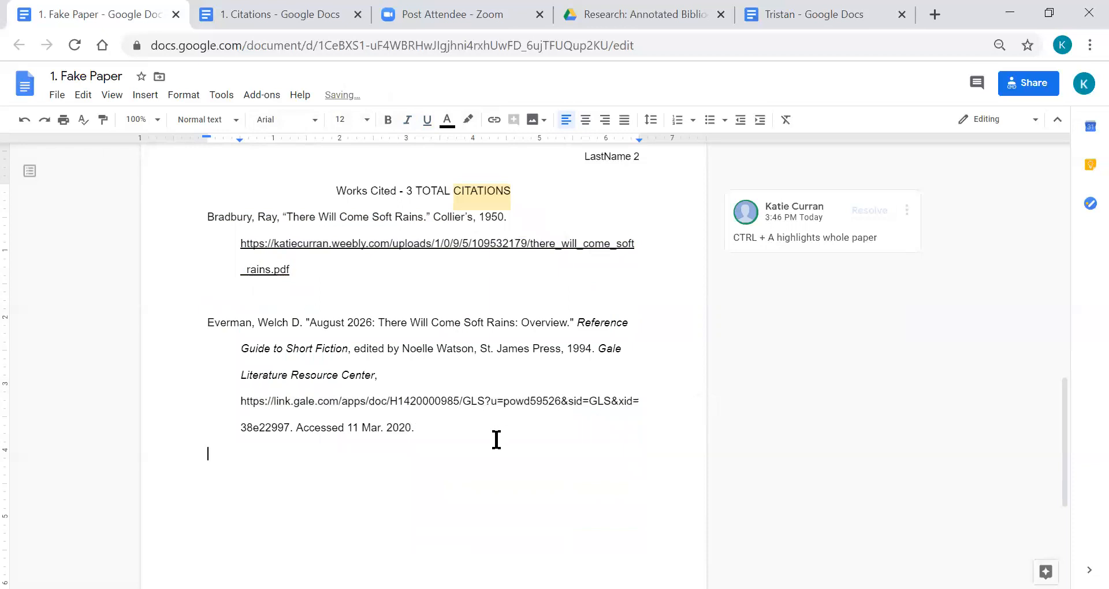
right_click(380, 446)
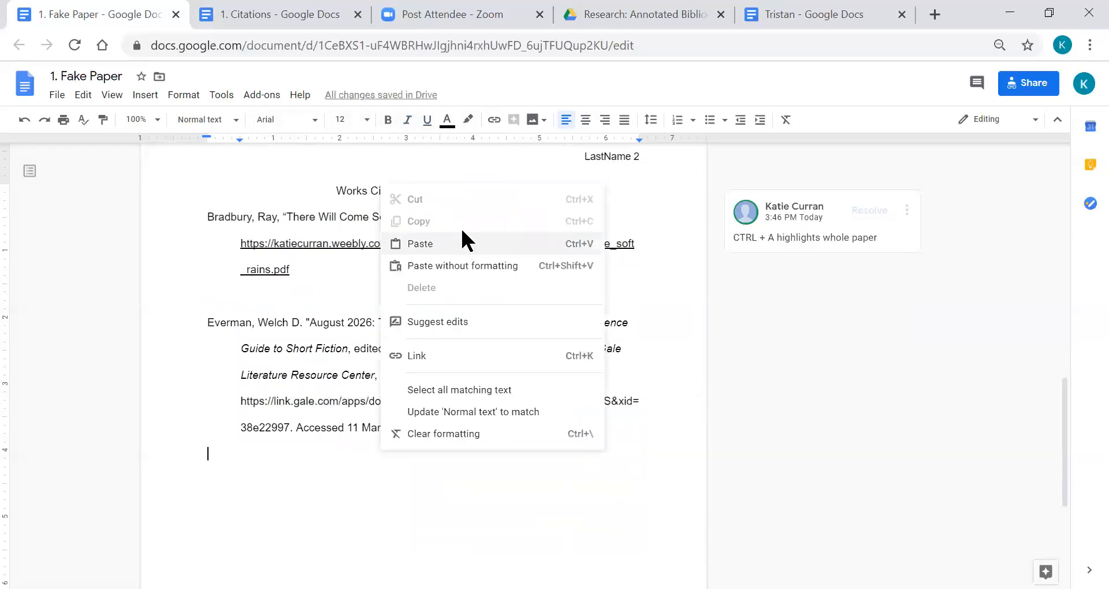
click(461, 240)
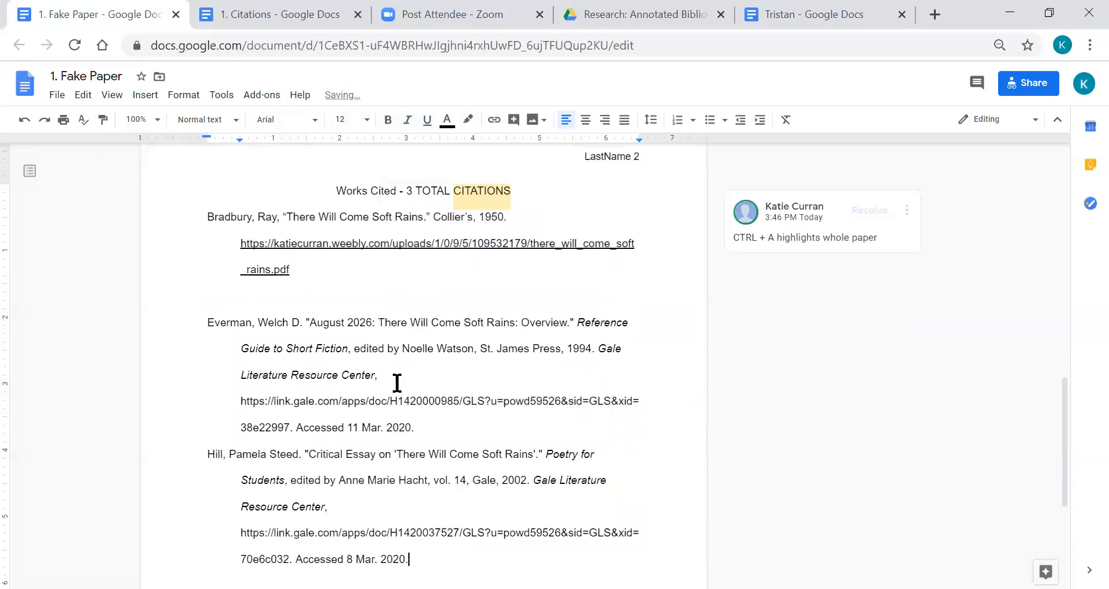
drag(266, 303, 219, 299)
click(222, 299)
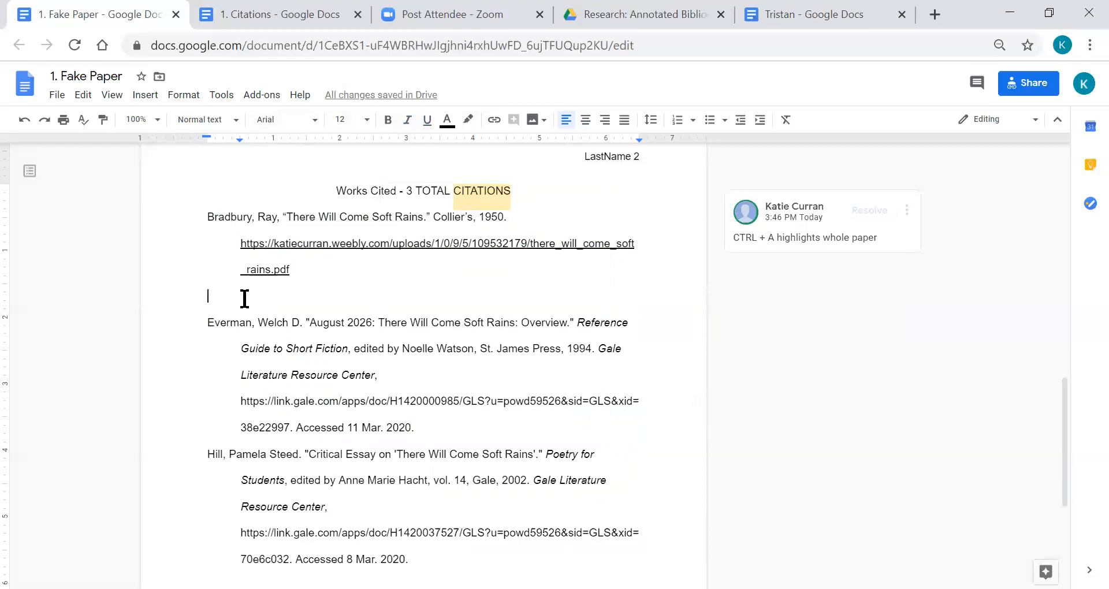
key(BackSpace)
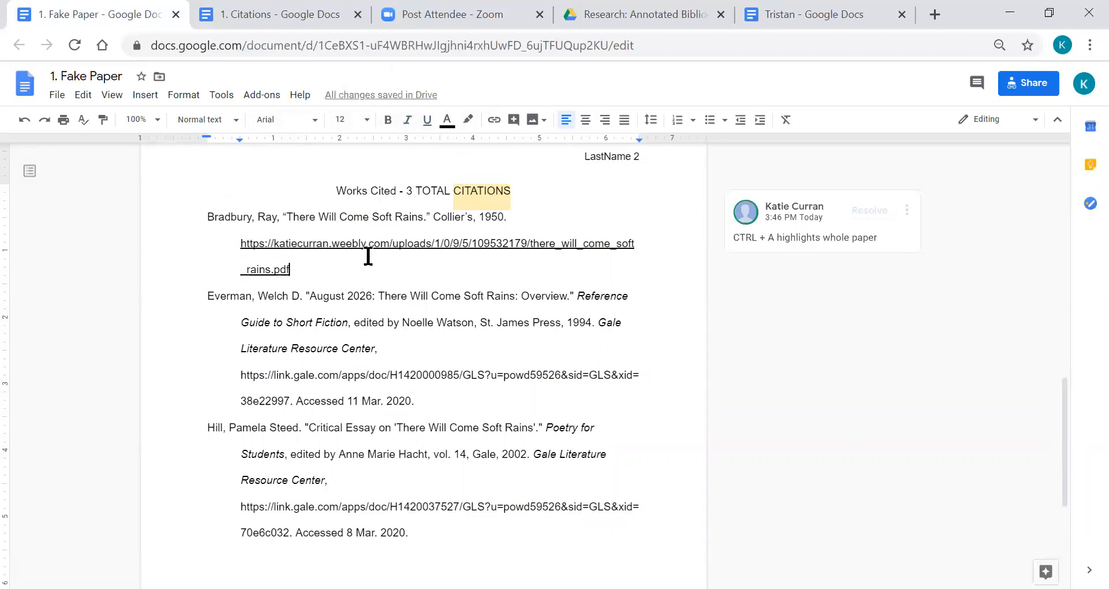
Add ". Accessed 19 Mar. 2020." to the end of the first citation and remove the hyperlink from its URL.
scroll(312, 261, up, 1)
scroll(312, 260, down, 1)
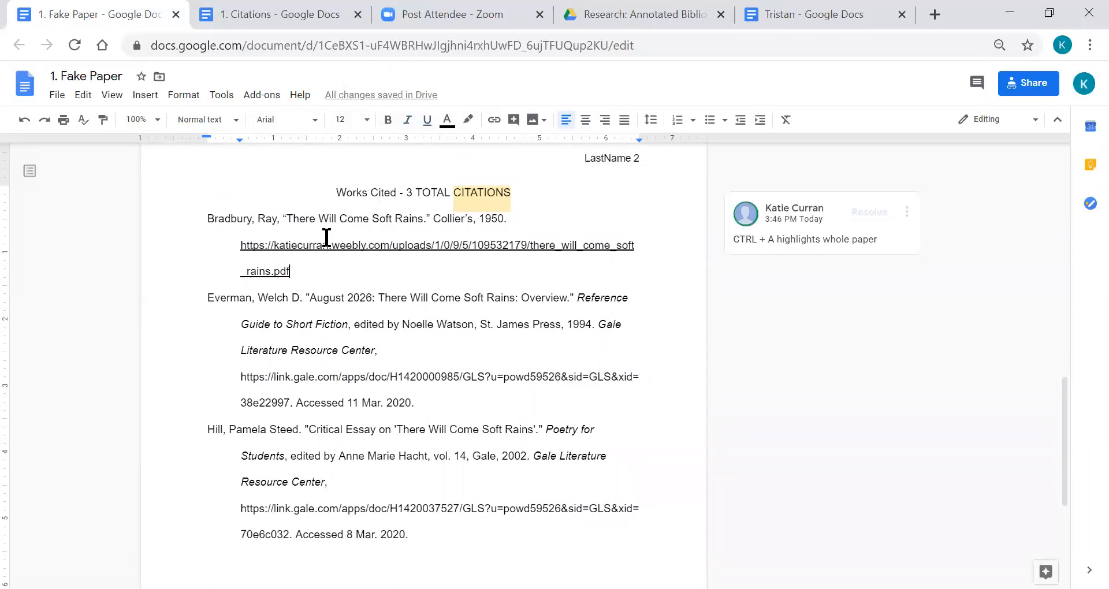
click(311, 243)
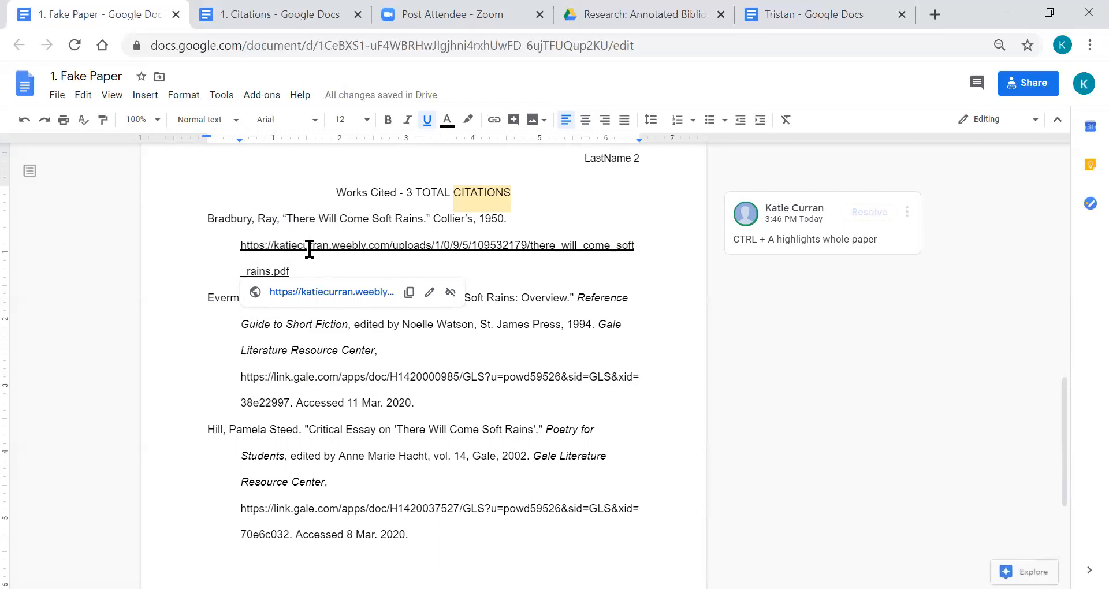
click(452, 293)
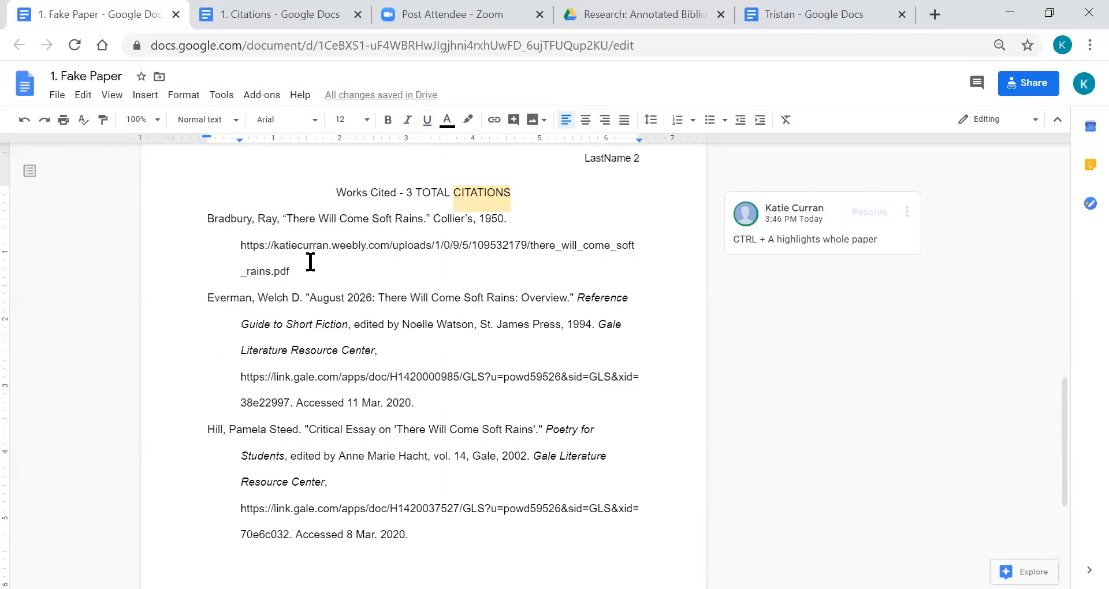
text(. Accessed 19 Mar. 2020.)
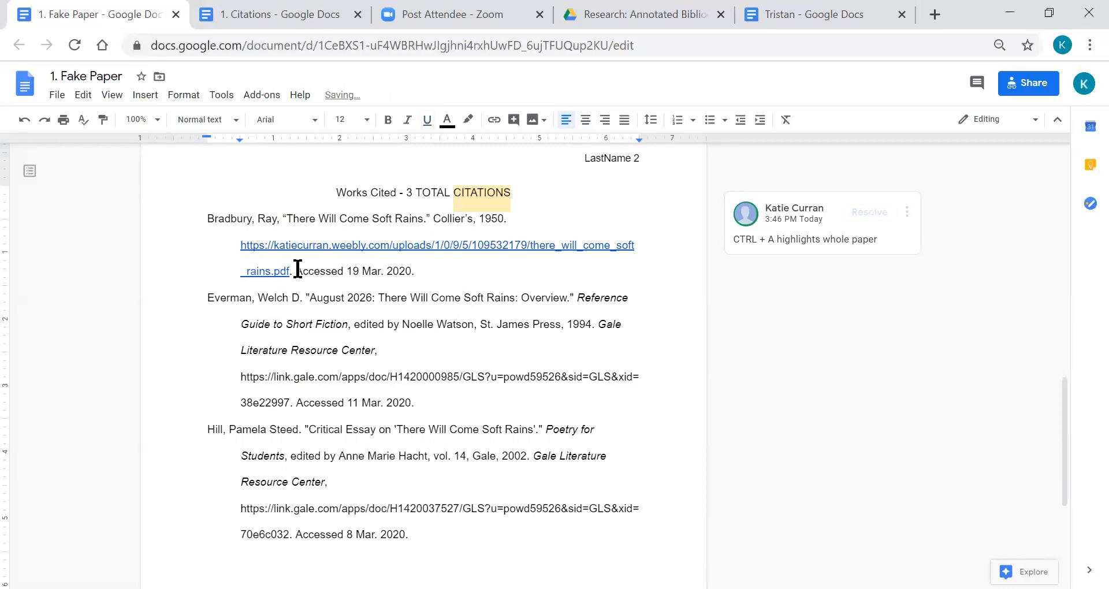
drag(296, 271, 240, 245)
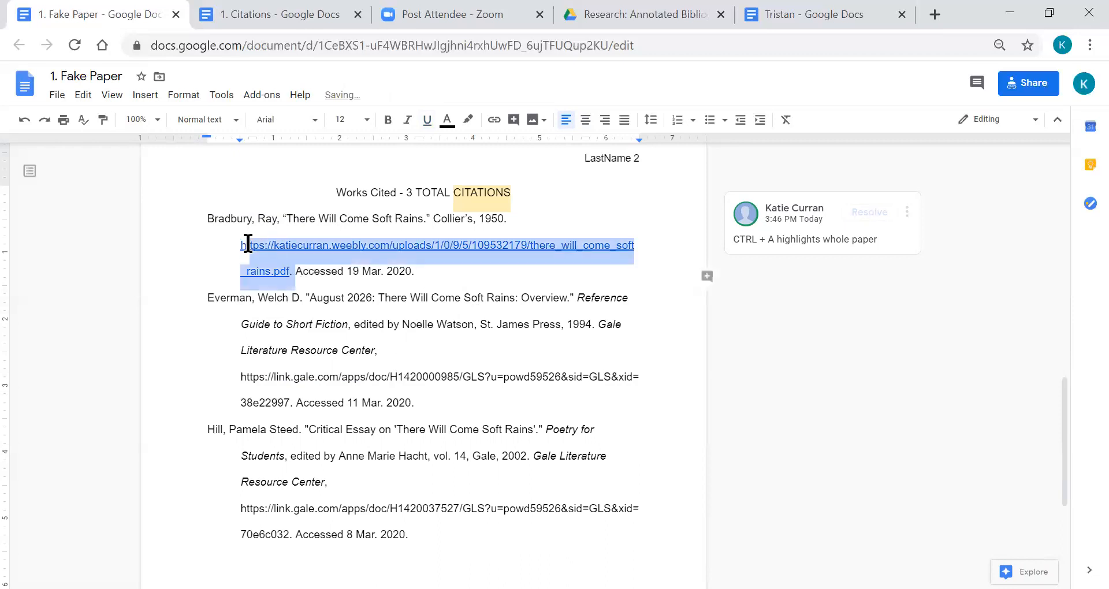
click(265, 253)
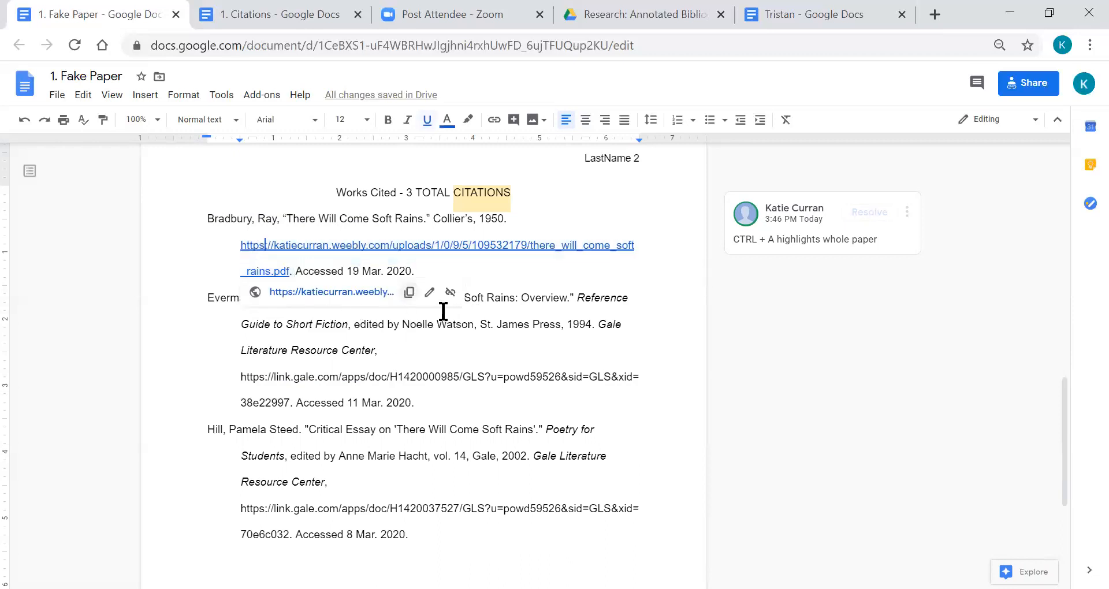
click(449, 291)
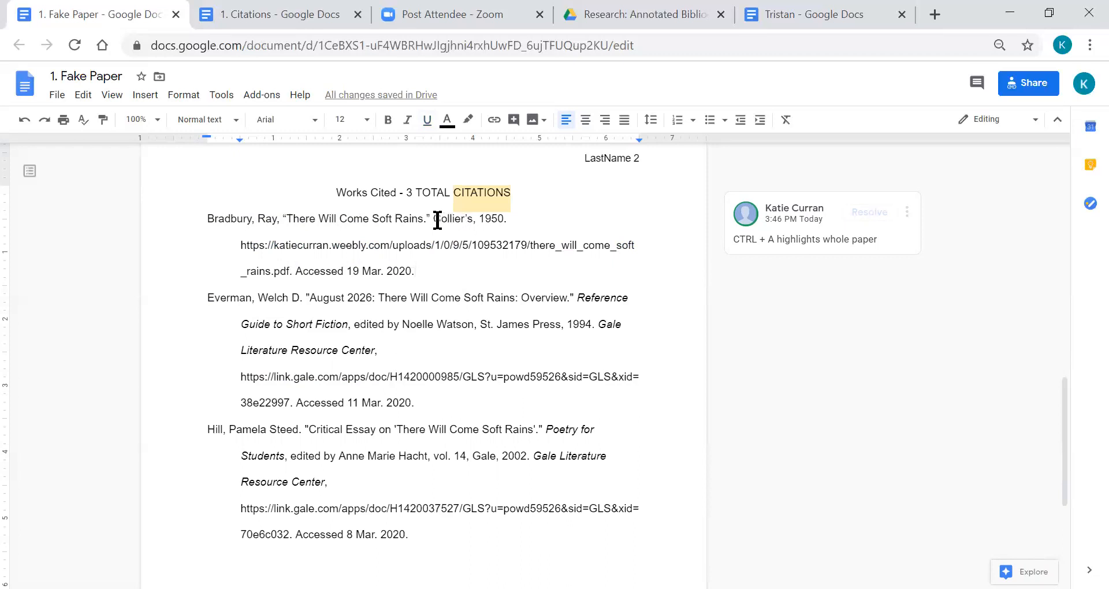
Switch to the 1. Citations document and look through its Works Cited list of short stories.
scroll(435, 317, up, 1)
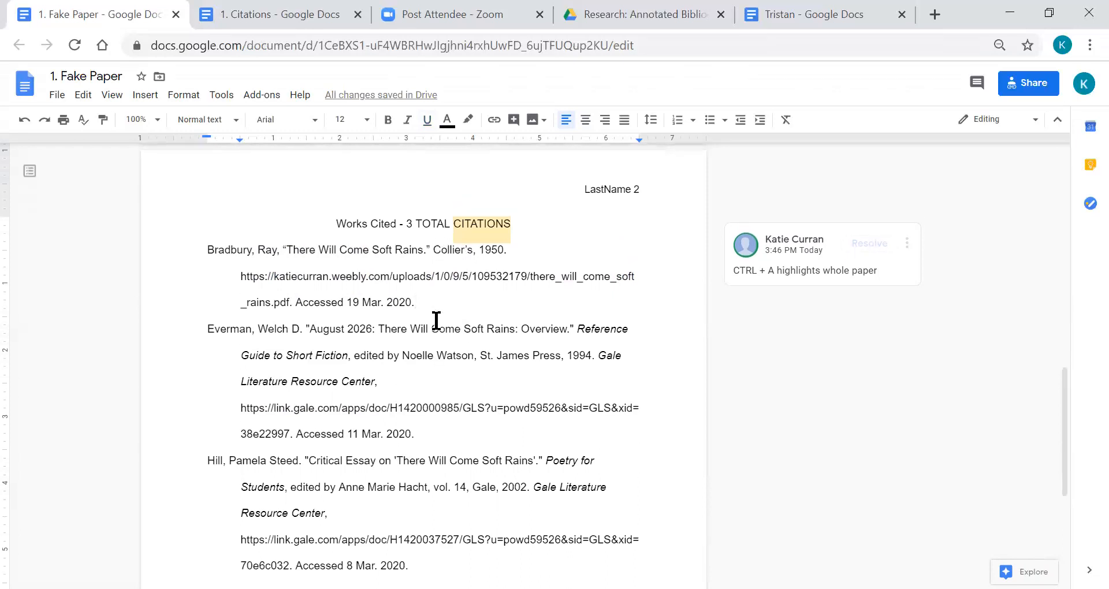
click(257, 14)
click(460, 230)
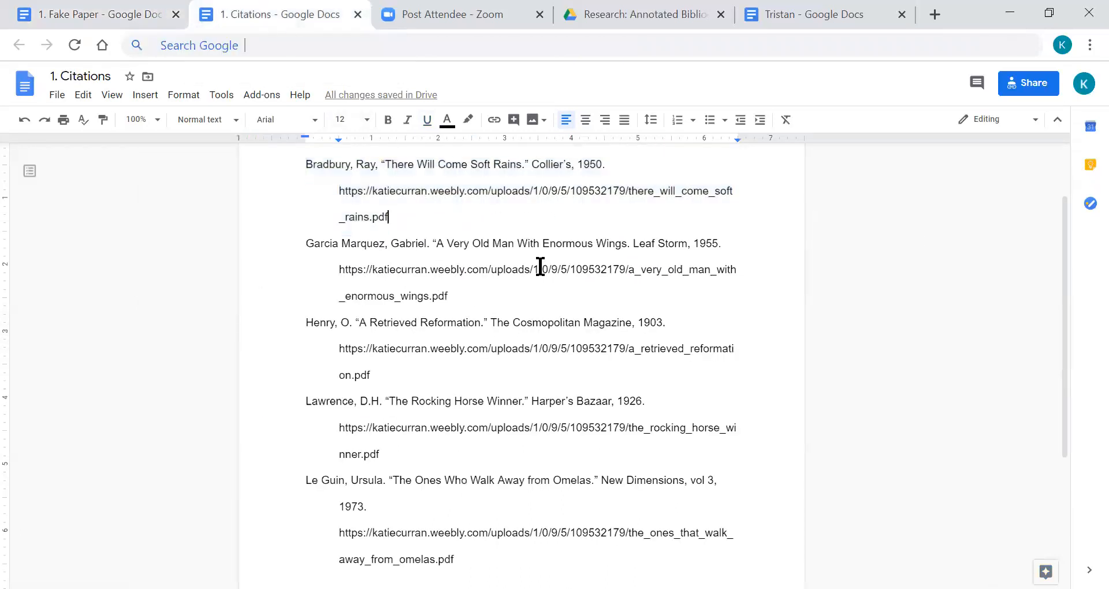
scroll(477, 473, up, 3)
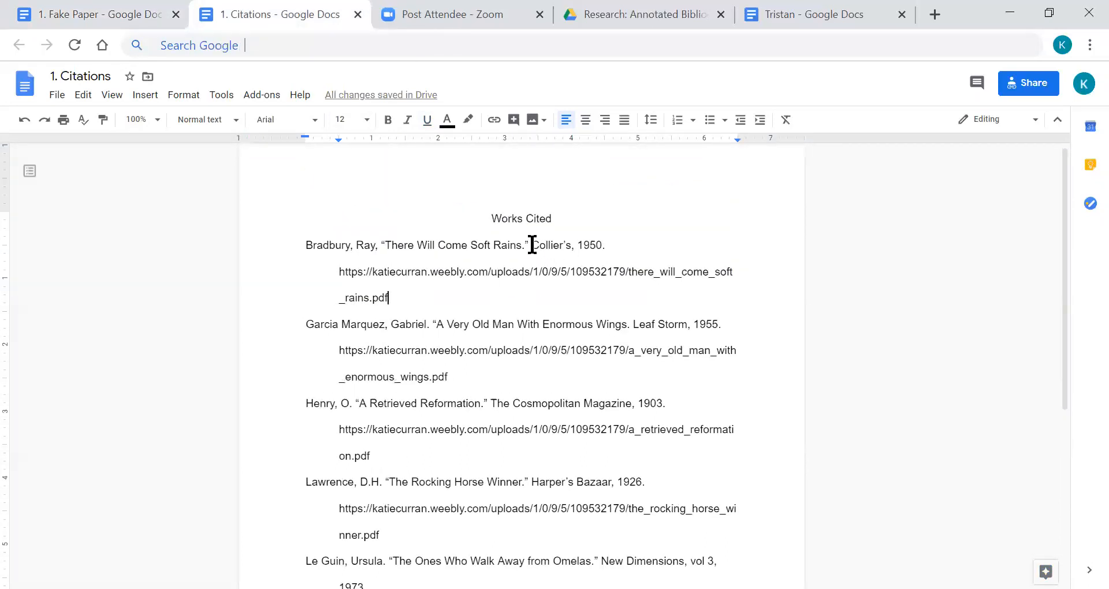
scroll(471, 371, down, 4)
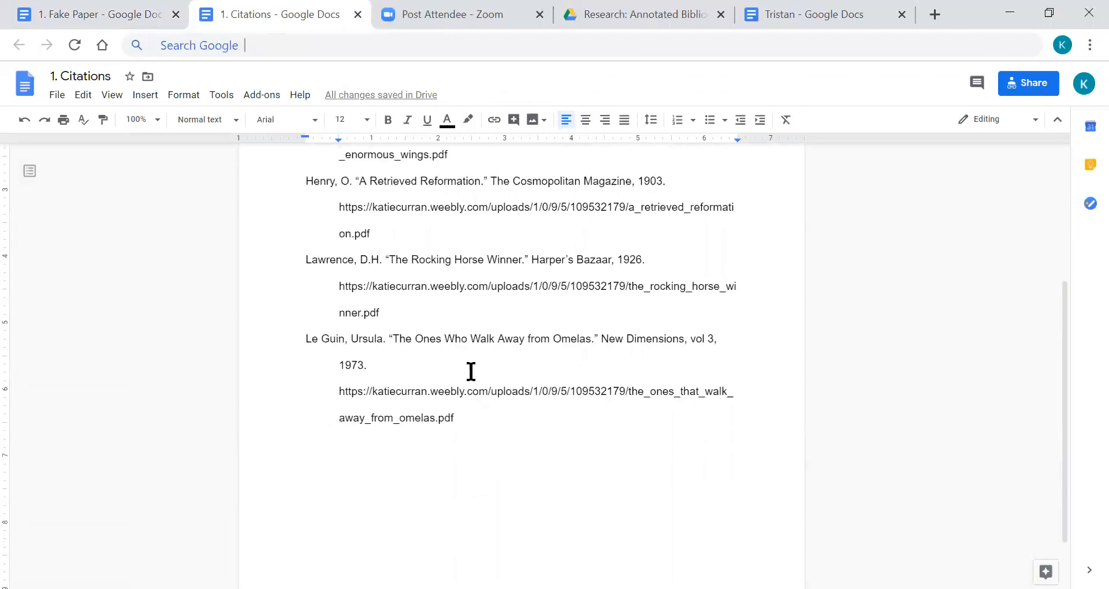
scroll(471, 371, up, 5)
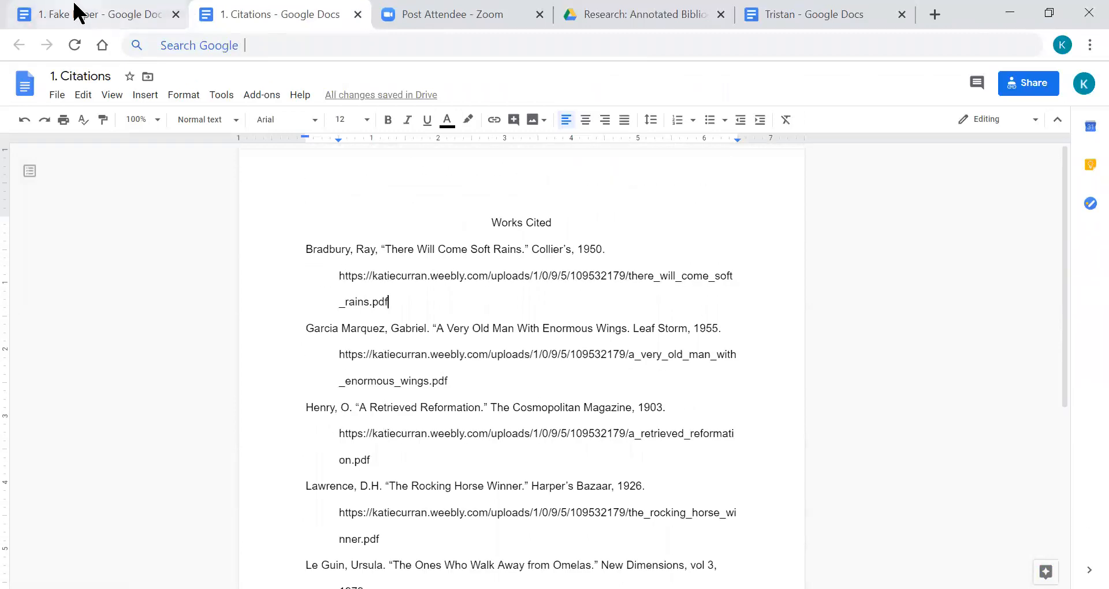
Return to the 1. Fake Paper document and review the first page's header, heading block, centred title and indented outline.
click(74, 12)
scroll(476, 363, up, 3)
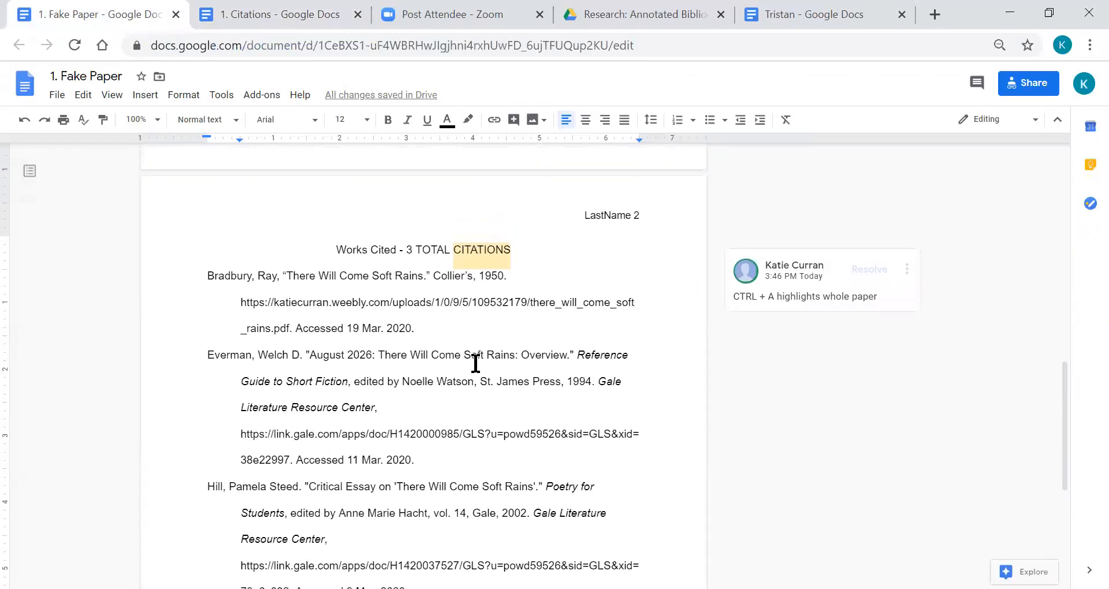
scroll(476, 363, up, 13)
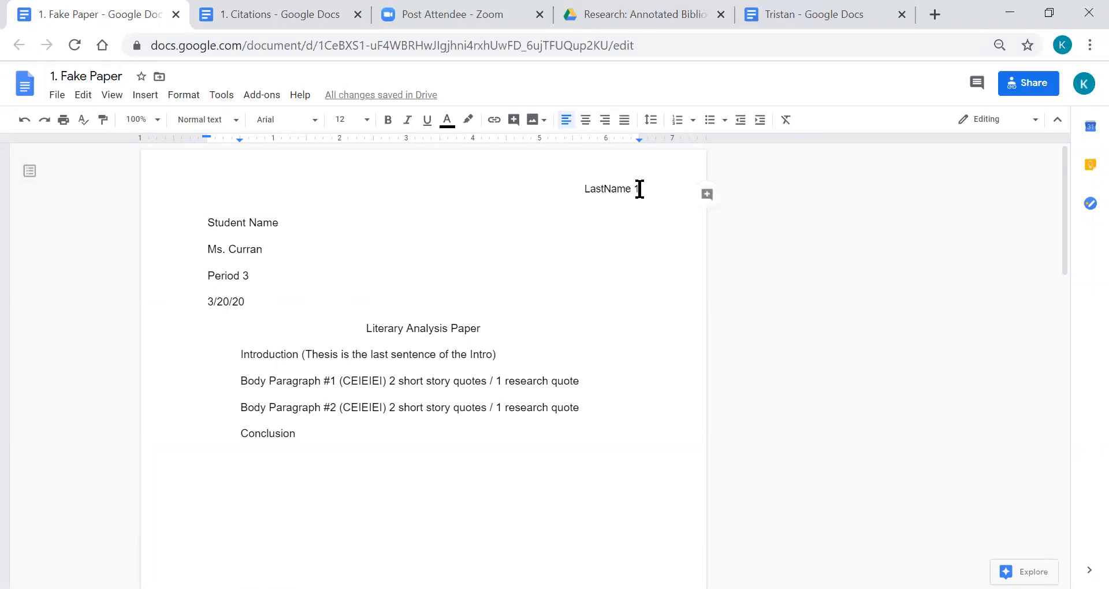
click(199, 223)
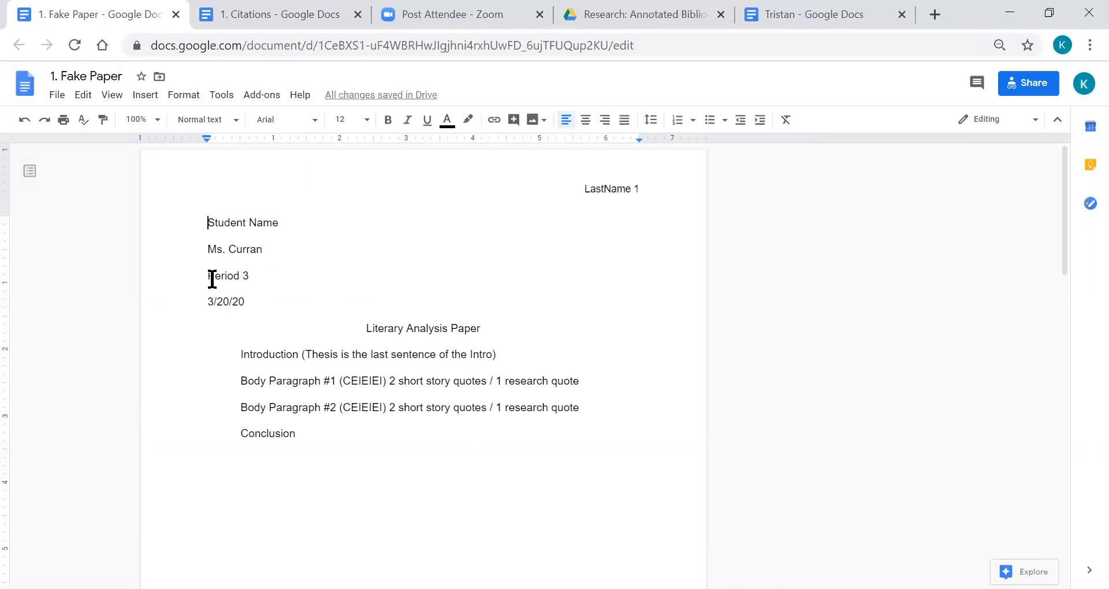
click(365, 327)
click(236, 356)
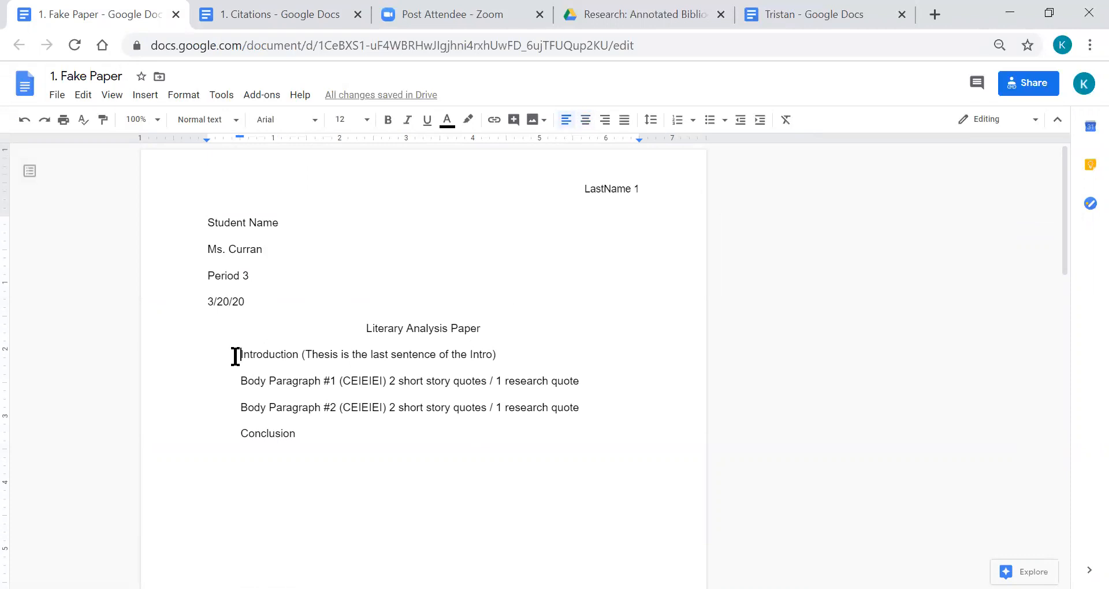
click(235, 431)
Delete the page break between the Conclusion line and the Works Cited heading.
scroll(421, 490, down, 2)
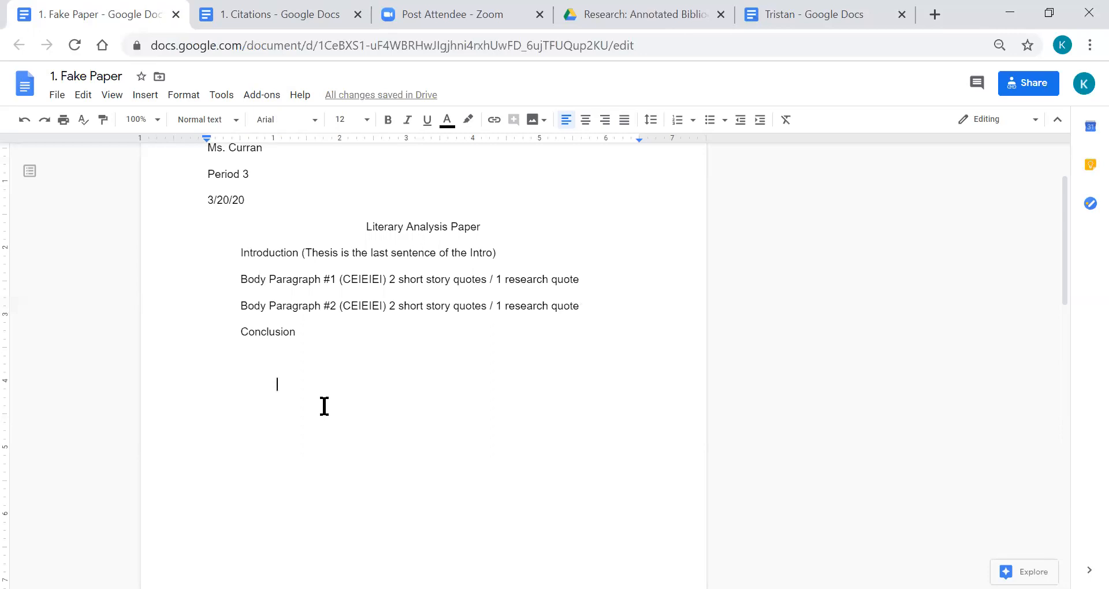
text(th)
key(BackSpace)
key(BackSpace)
key(BackSpace)
key(BackSpace)
key(BackSpace)
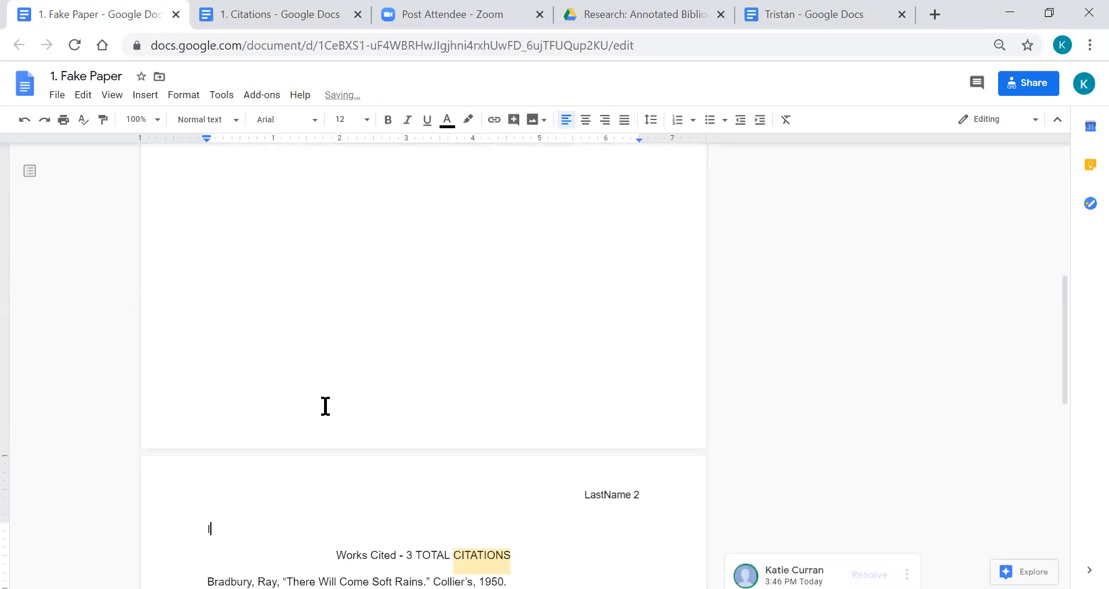
scroll(305, 248, up, 4)
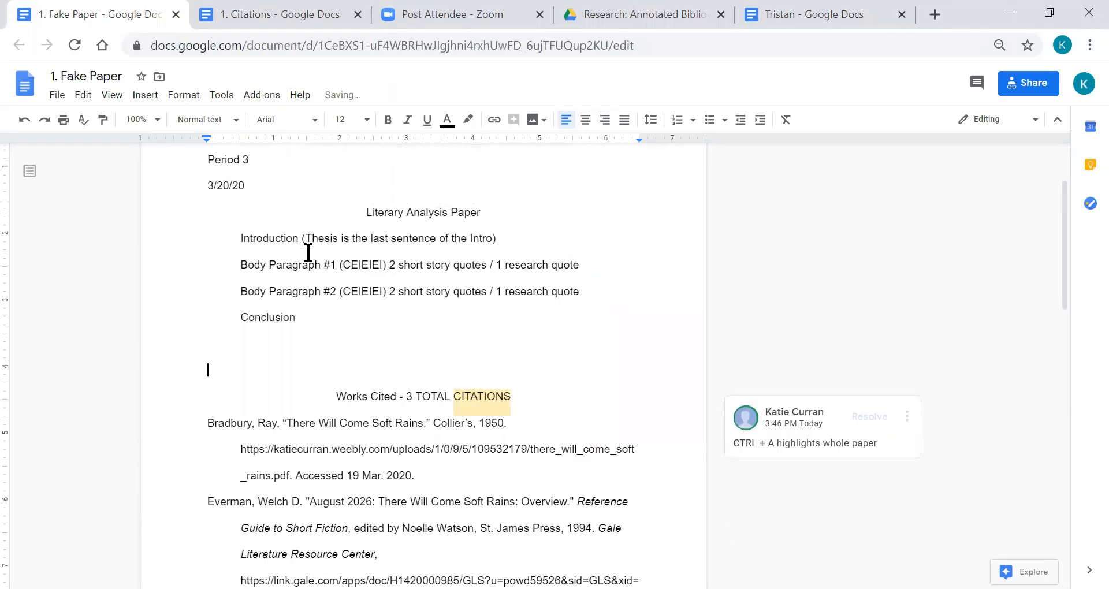
Add the line "INSERT PAGE BREAK" above the Works Cited heading and insert a page break after it.
text(INSERT PAGE)
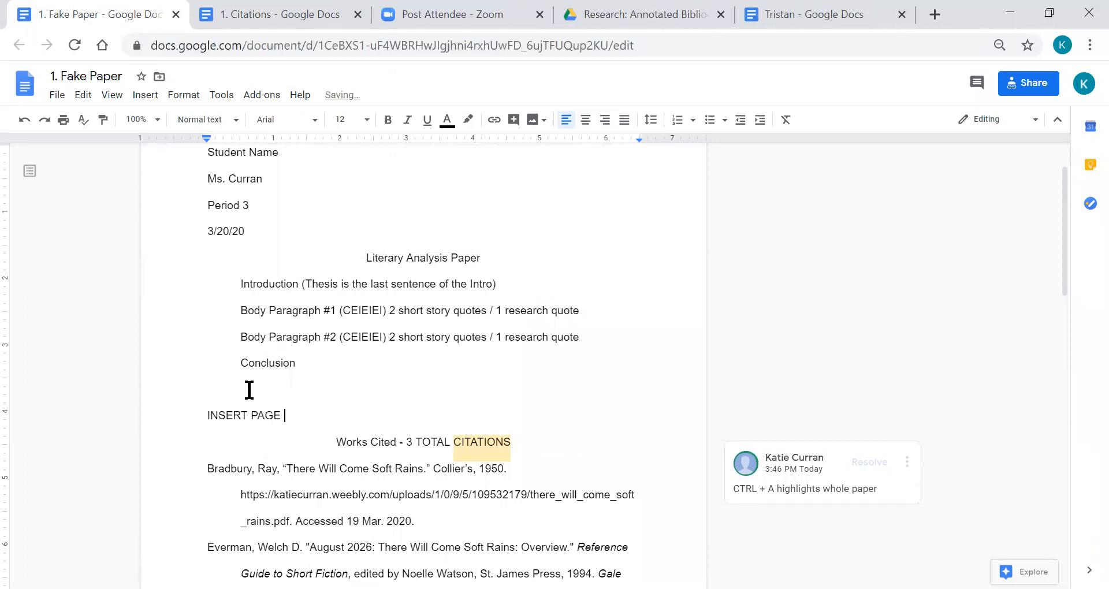
text( BREAK)
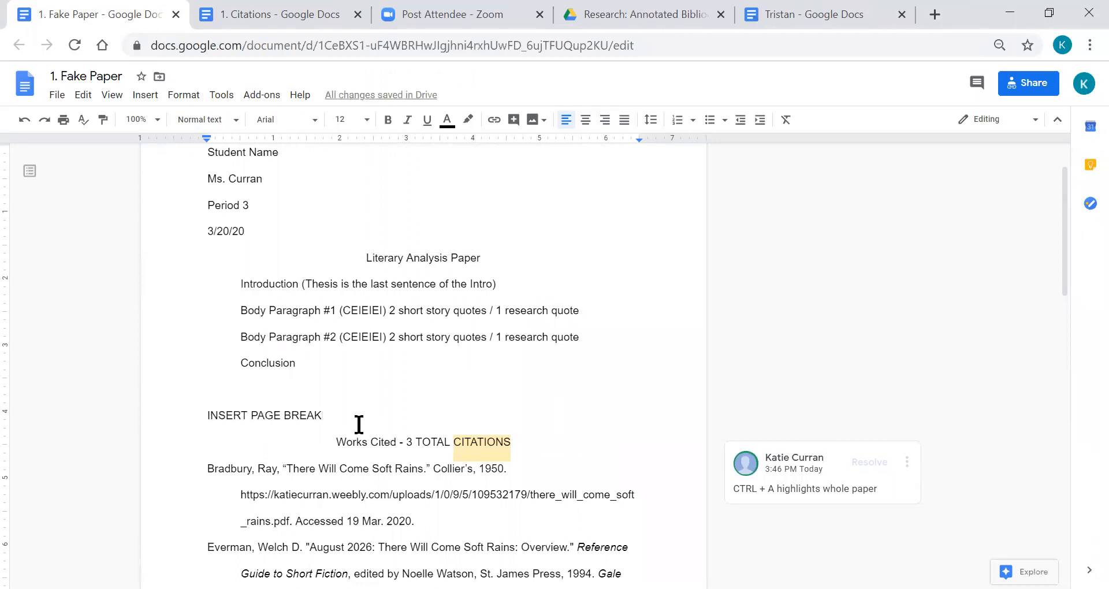
key(Return)
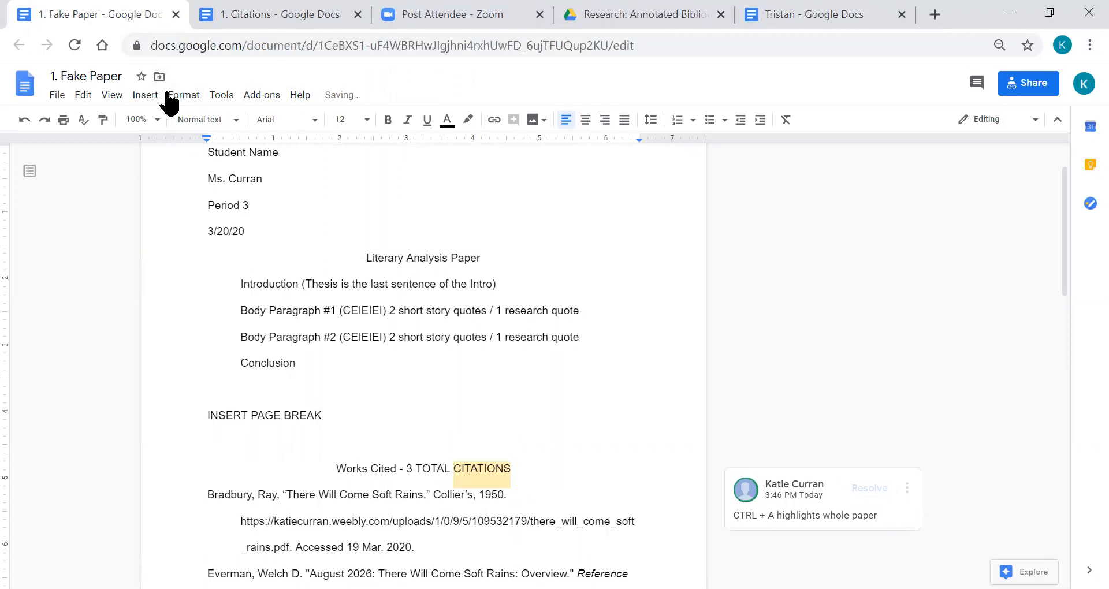
click(142, 96)
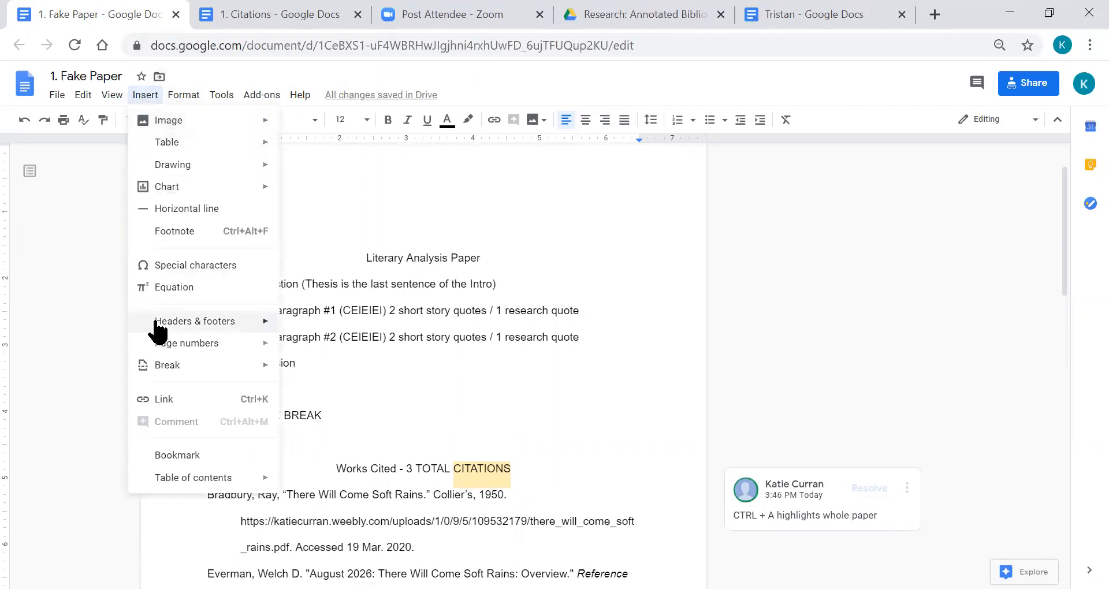
mouse_move(176, 370)
click(321, 372)
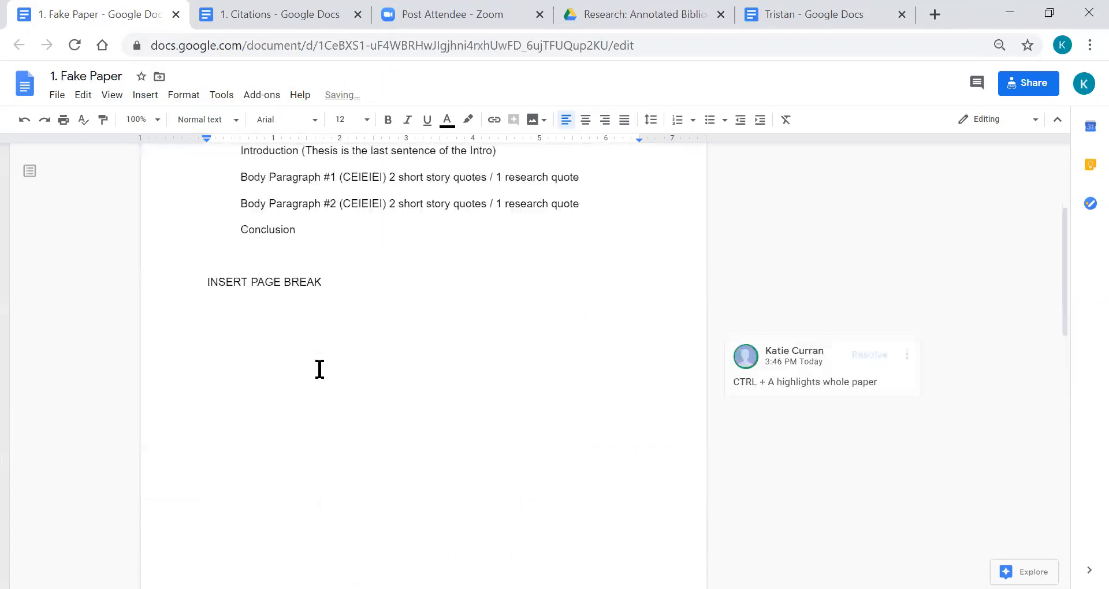
Remove the blank line above the Works Cited heading on the second page and review the citations below it.
key(Delete)
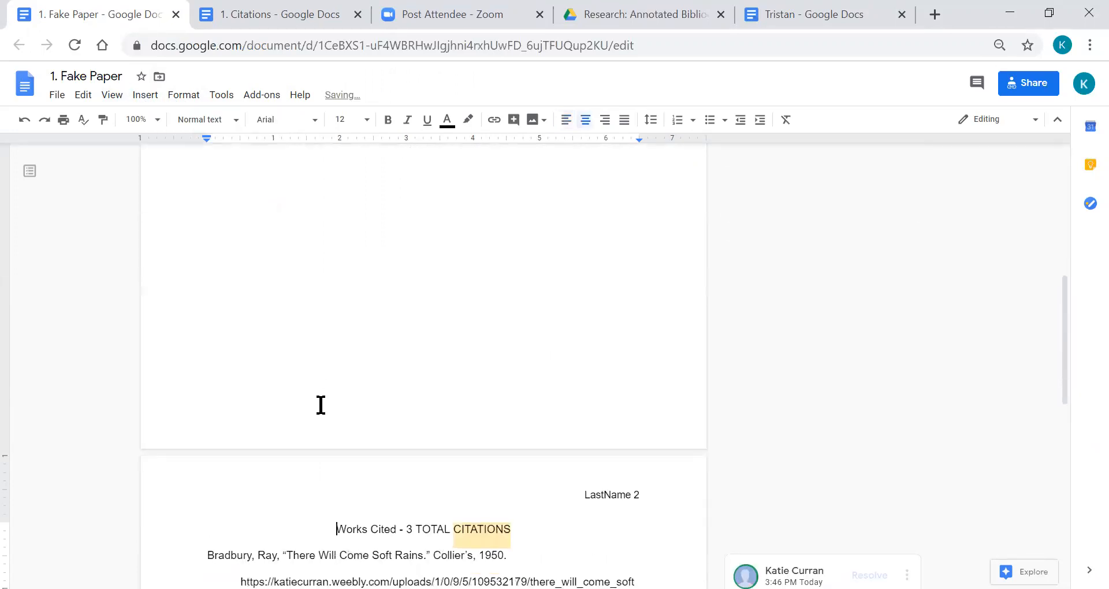
scroll(386, 465, down, 2)
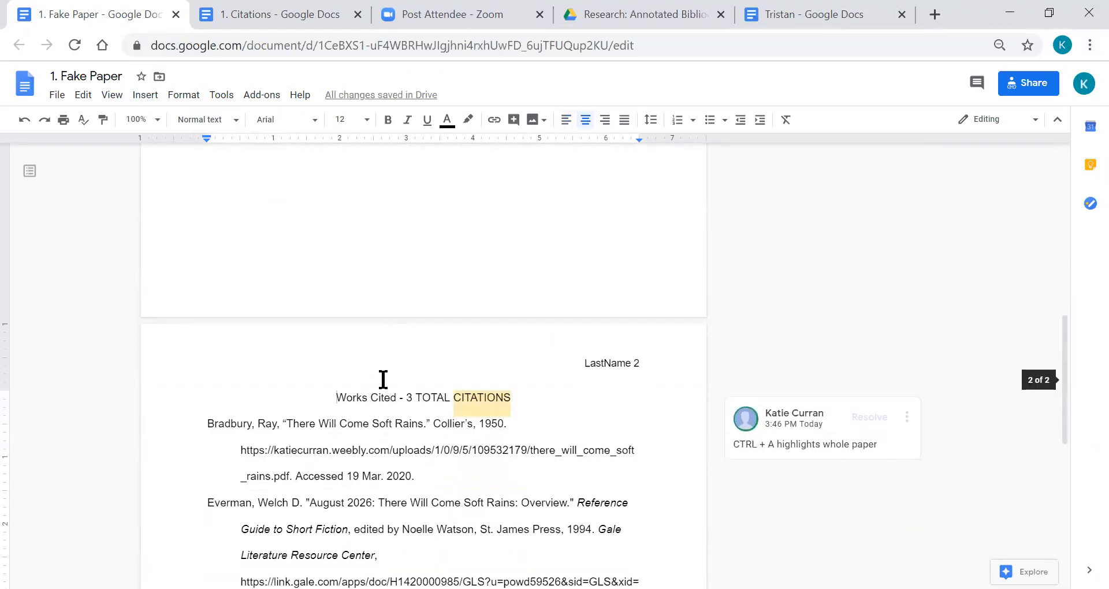
scroll(386, 319, down, 1)
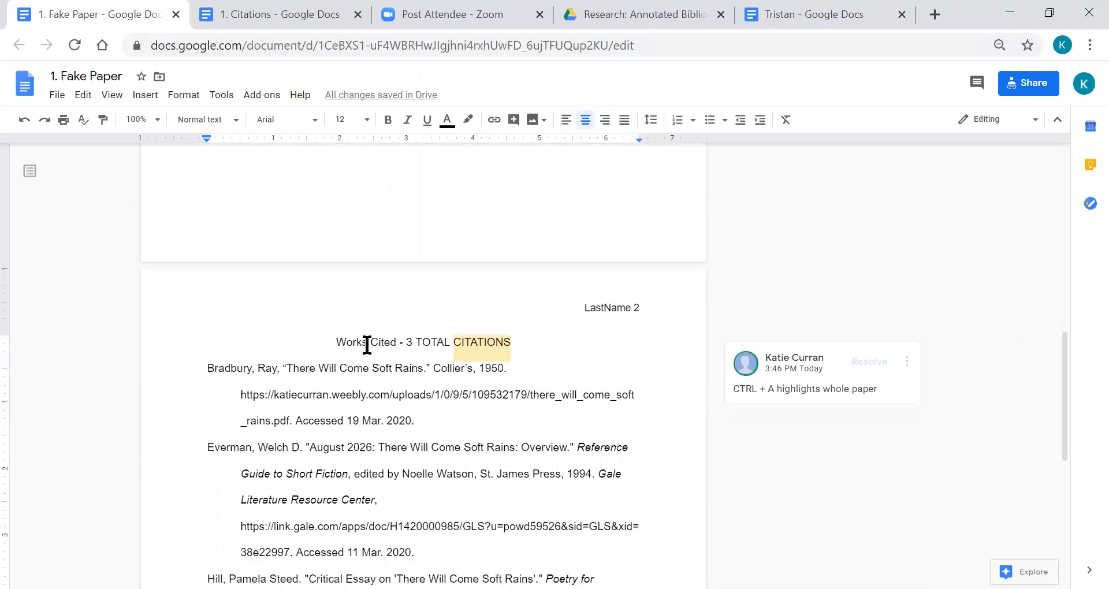
scroll(386, 393, down, 2)
scroll(284, 376, down, 2)
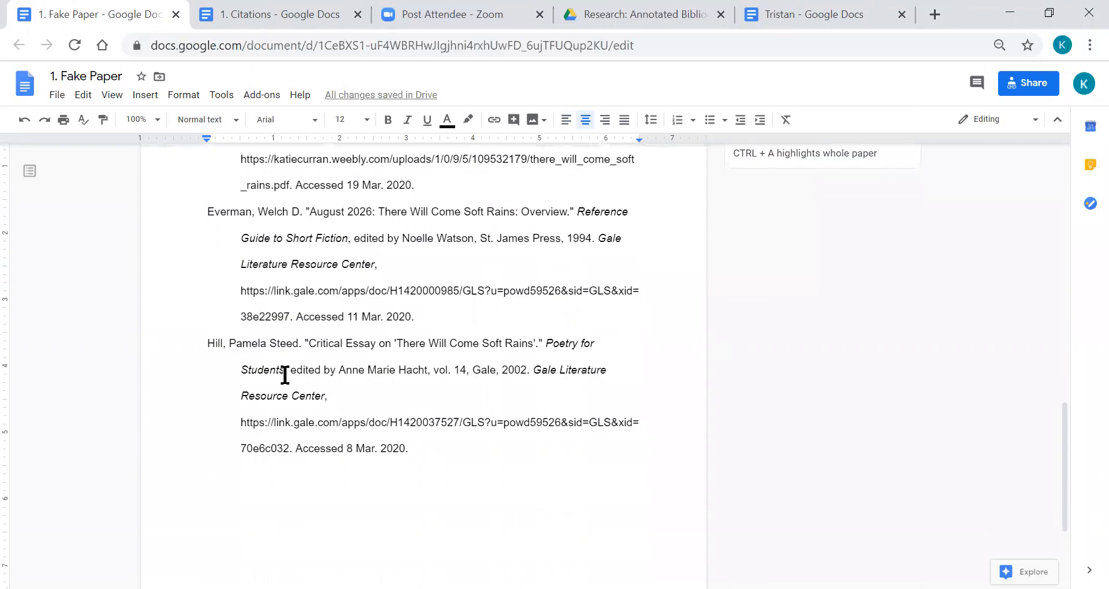
Go back to the first page and check the INSERT PAGE BREAK line below the outline.
scroll(284, 375, up, 11)
scroll(285, 375, down, 3)
drag(205, 302, 341, 301)
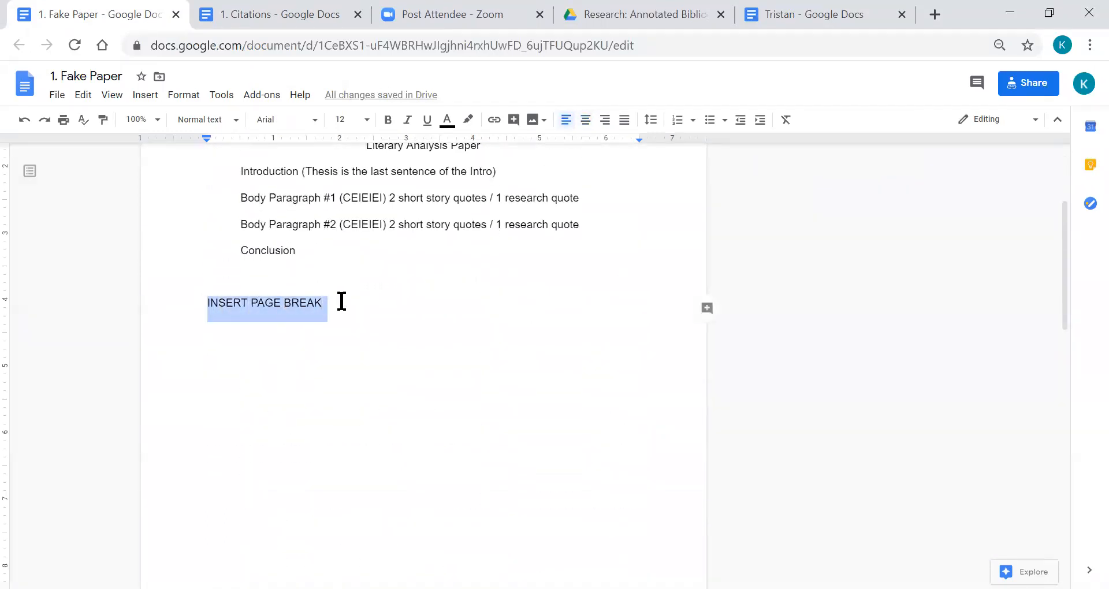
click(340, 303)
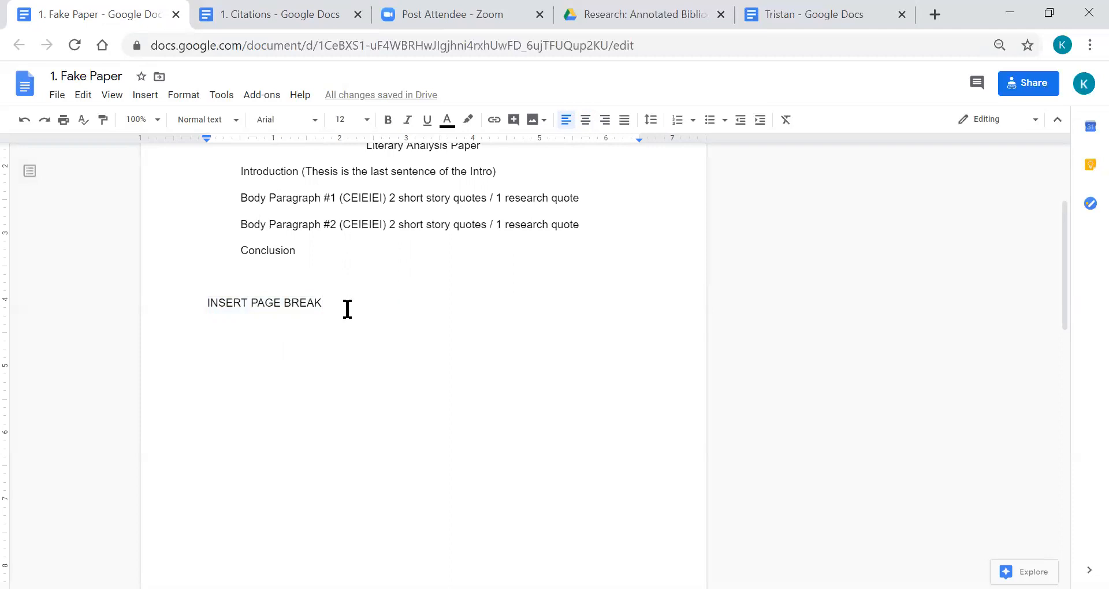
scroll(346, 315, up, 1)
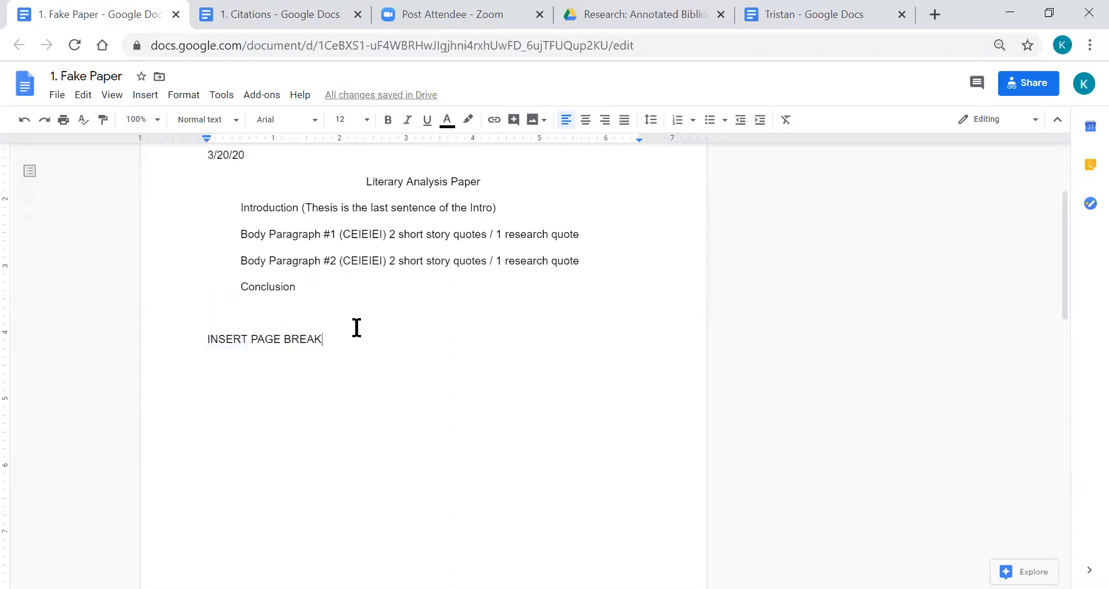
click(200, 235)
key(BackSpace)
key(BackSpace)
key(BackSpace)
key(BackSpace)
key(BackSpace)
key(BackSpace)
key(BackSpace)
key(BackSpace)
key(BackSpace)
key(BackSpace)
key(BackSpace)
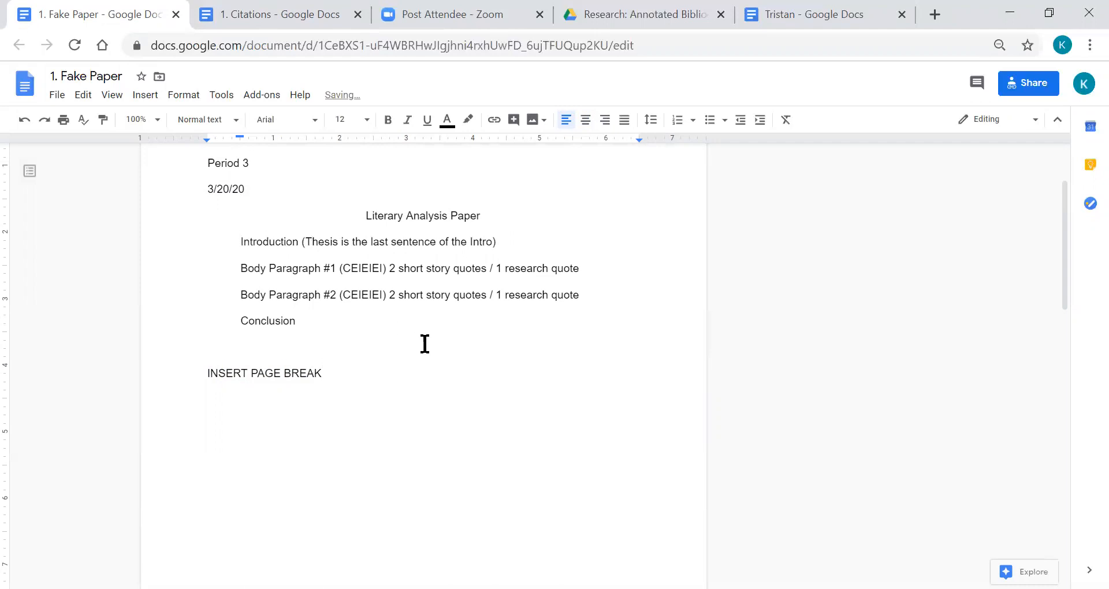
scroll(425, 344, up, 2)
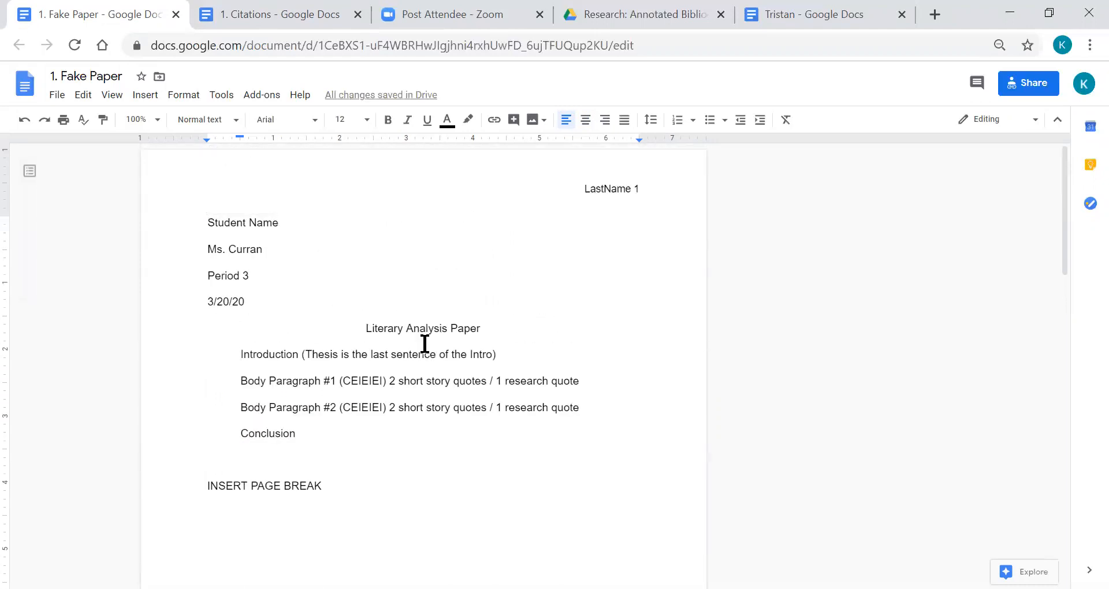